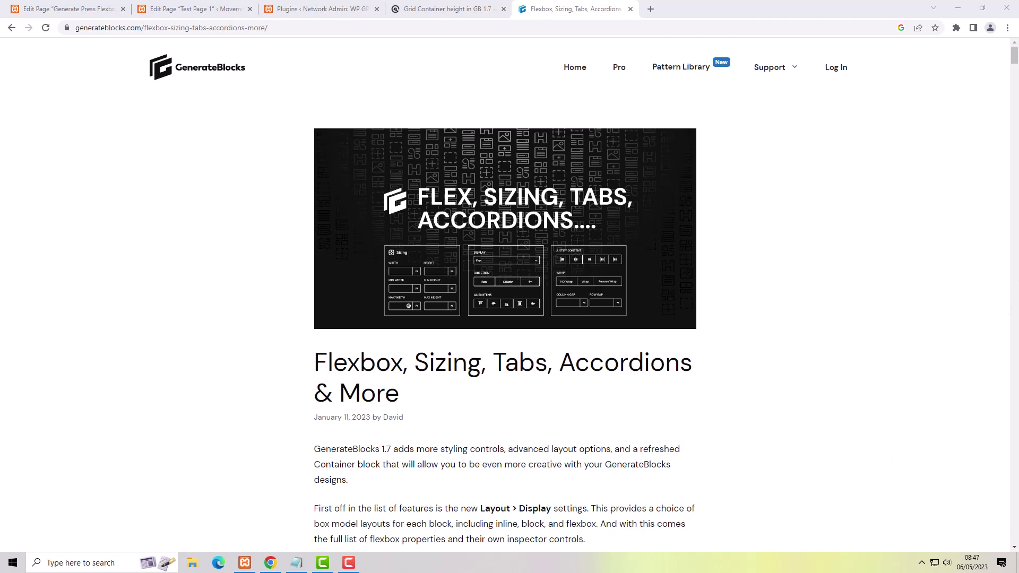
# - On the Generate Press Flexbox Settings page, insert a Container block and add an inner container inside it
pyautogui.hotkey('ctrl', '1')
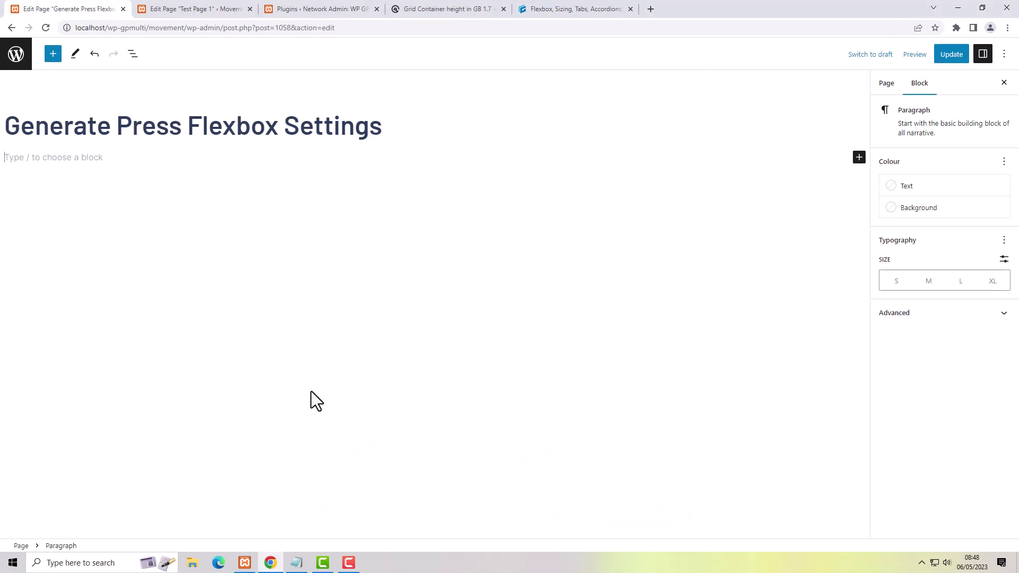
pyautogui.click(133, 55)
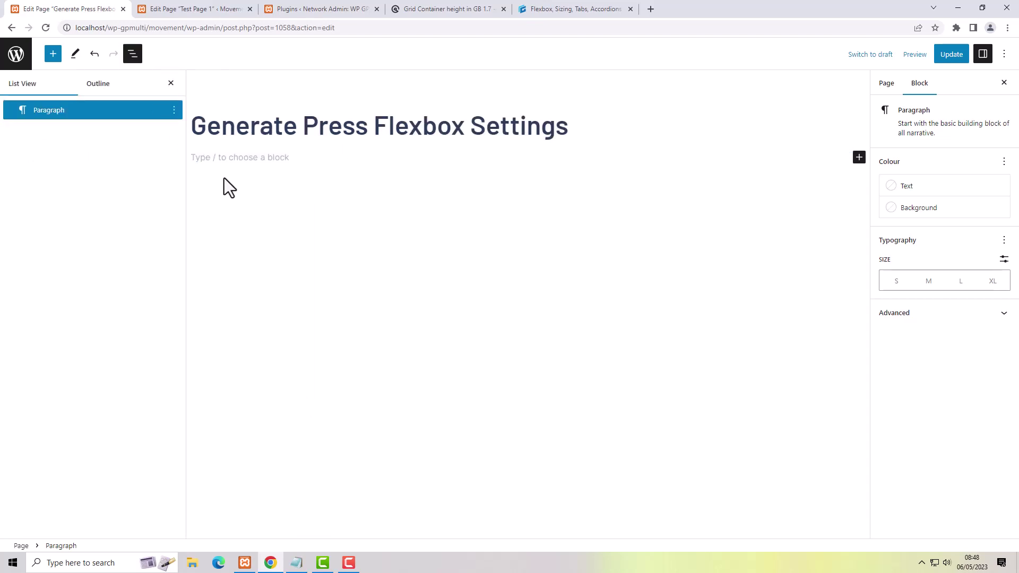
pyautogui.click(53, 55)
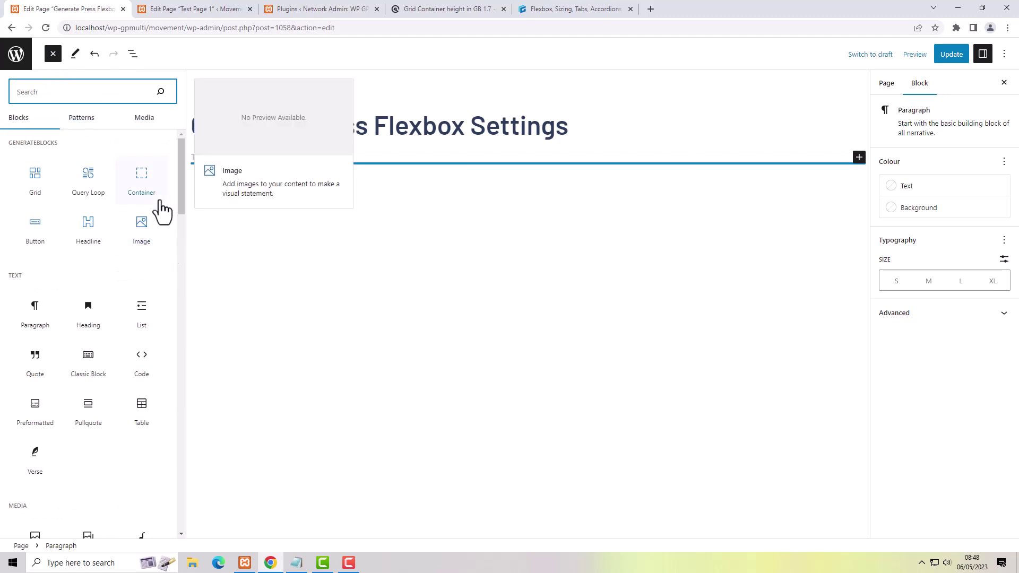
pyautogui.click(143, 174)
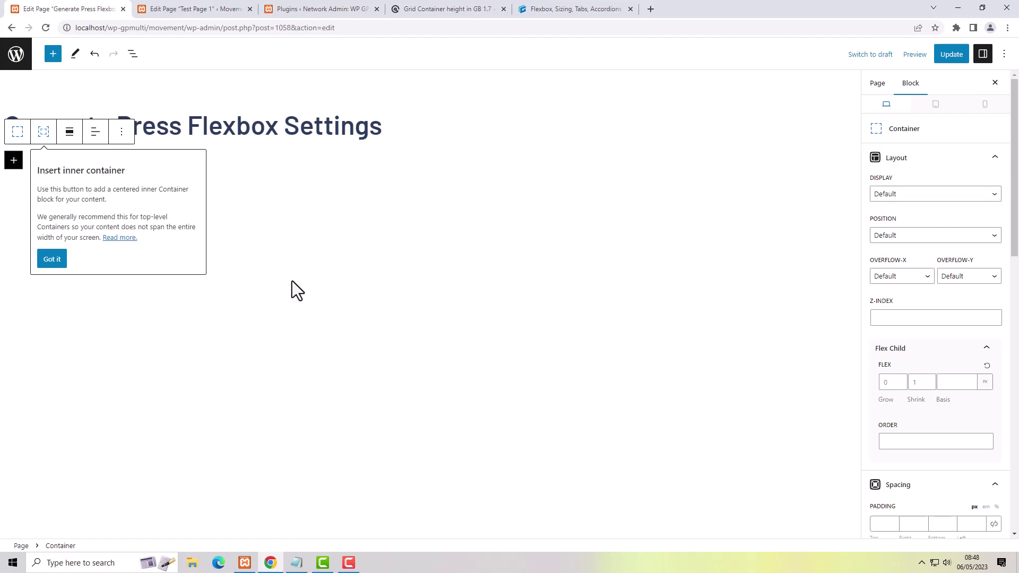
pyautogui.click(43, 134)
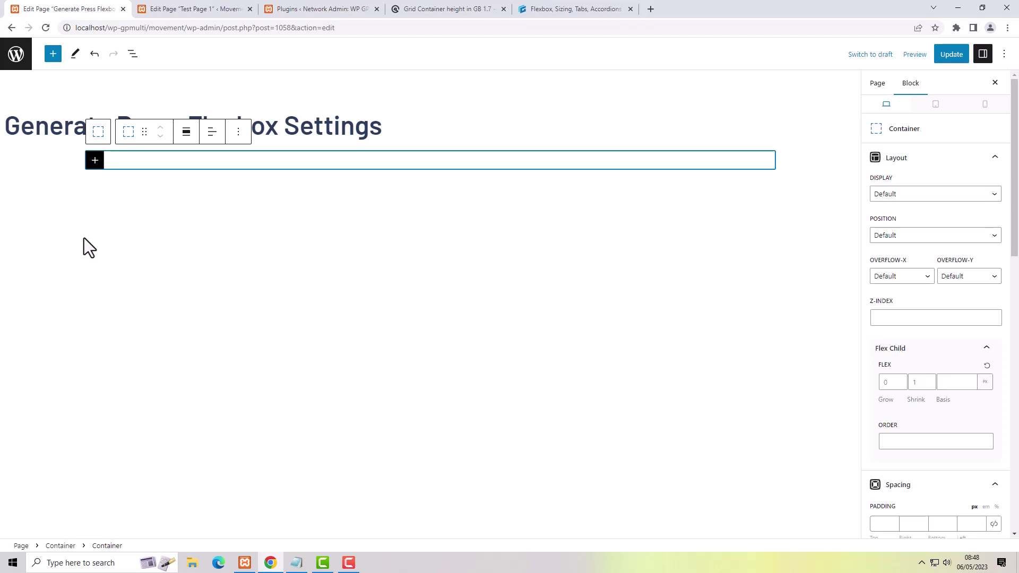
# - Add a Grid block with a single full-width column inside the inner container and select the grid's container
pyautogui.click(132, 54)
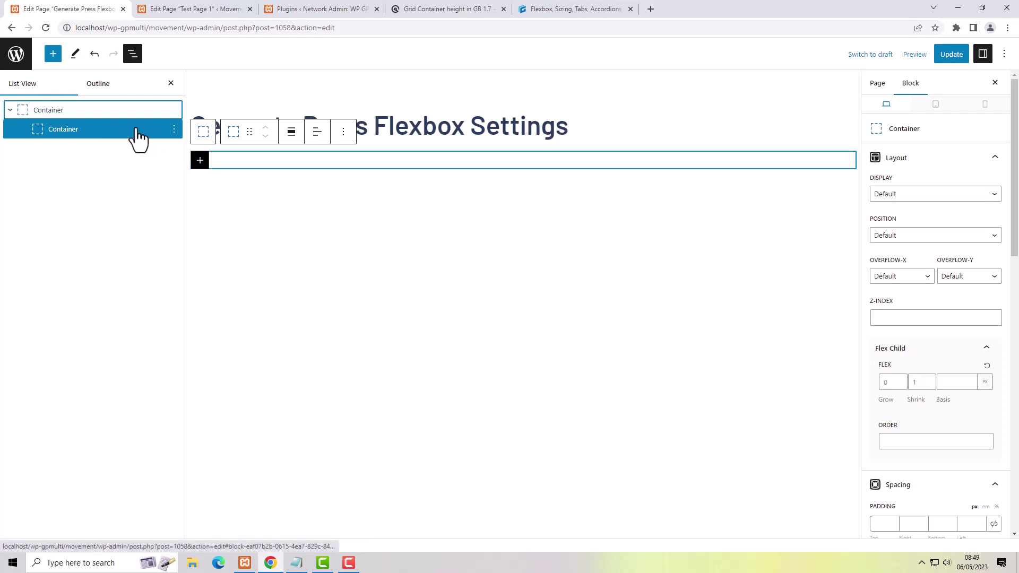
pyautogui.click(199, 160)
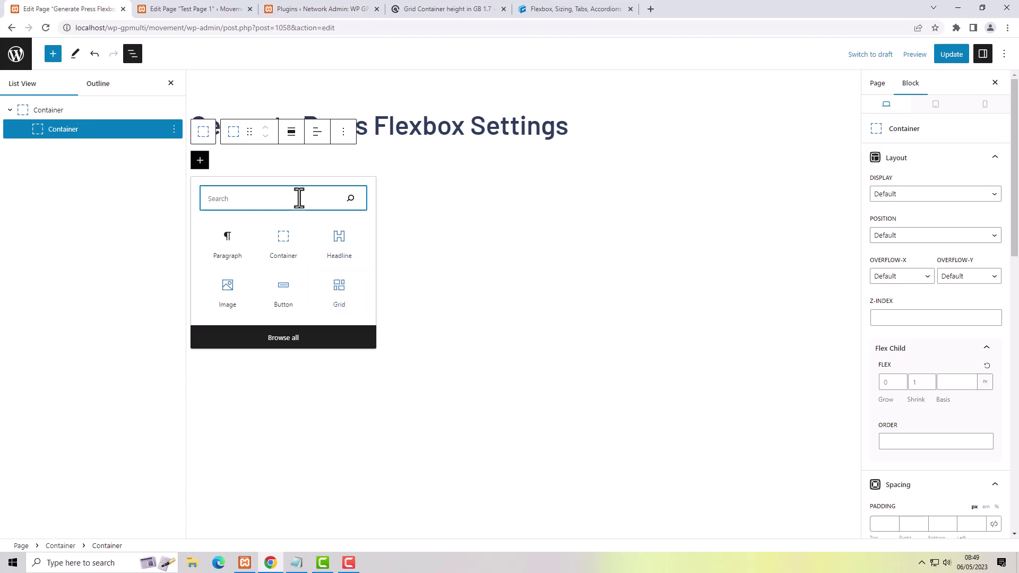
pyautogui.write('grid')
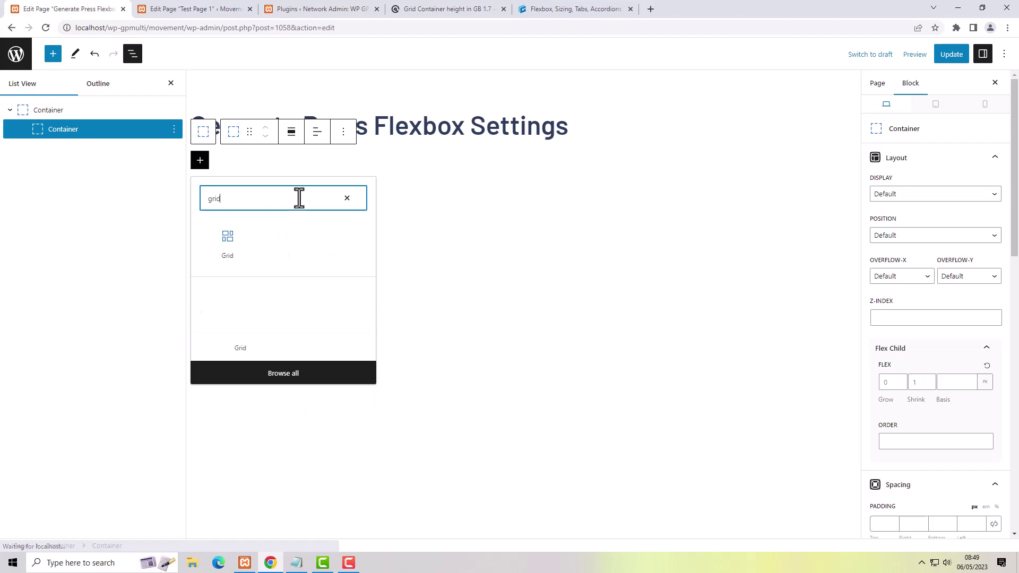
pyautogui.click(227, 246)
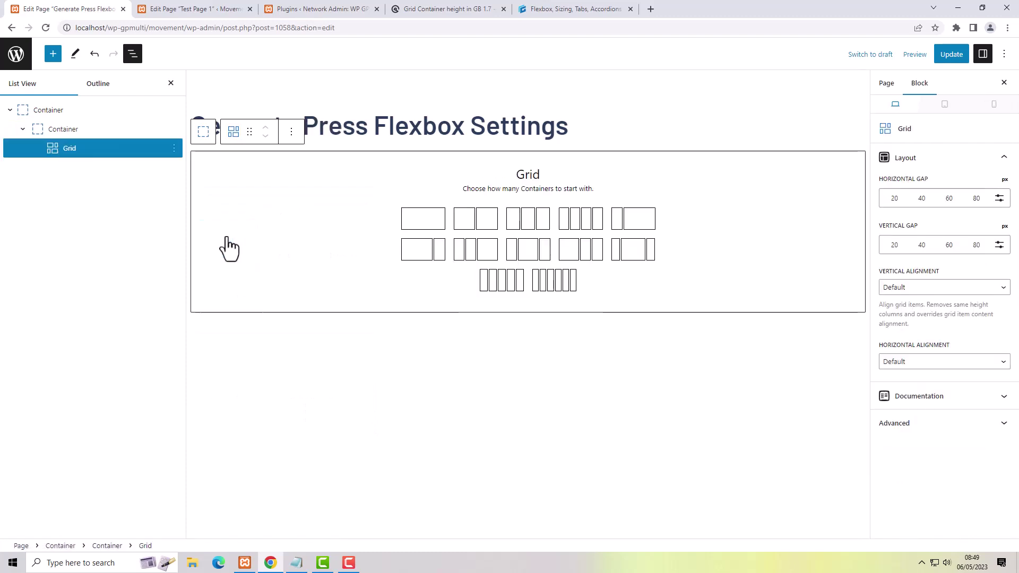
pyautogui.click(424, 219)
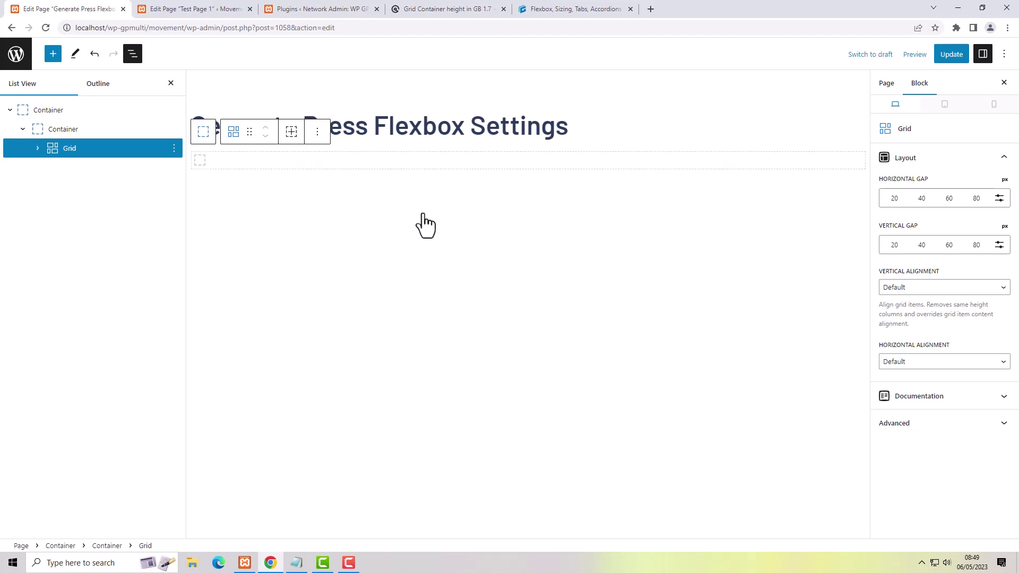
pyautogui.click(38, 150)
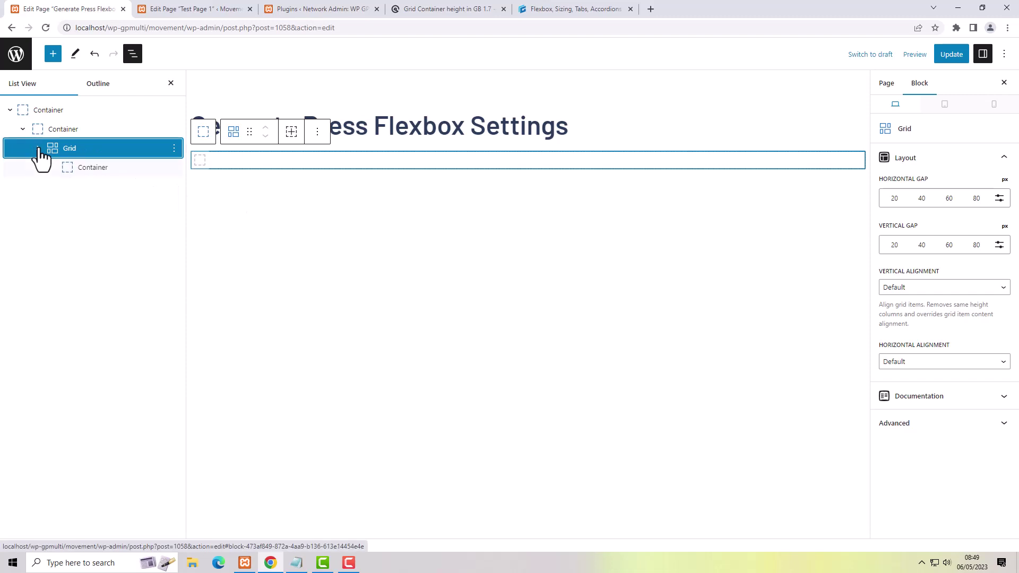
pyautogui.click(85, 168)
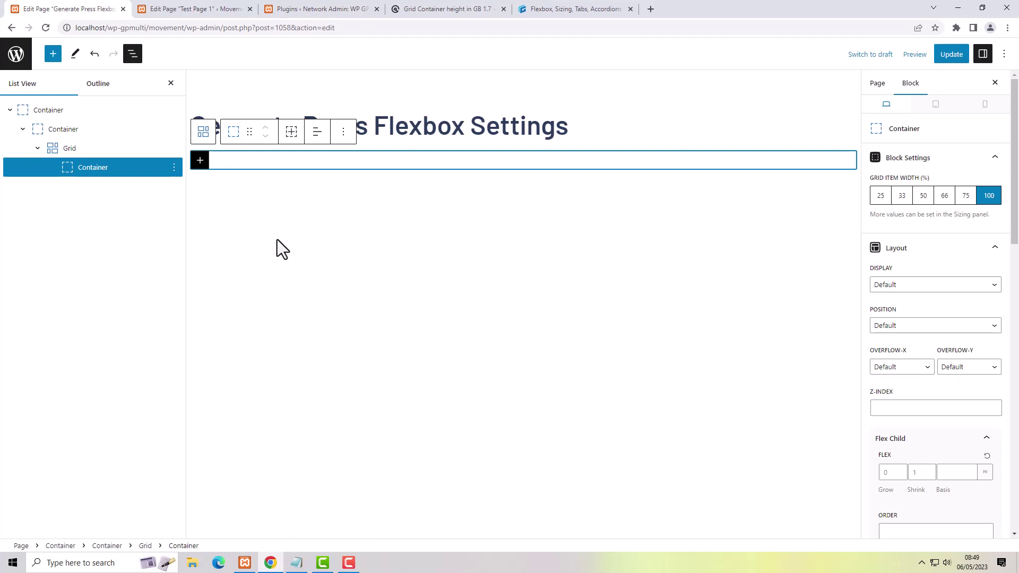
# - On Test Page 1, copy all six blocks of the grid's first container, from the first Headline through the Button
pyautogui.hotkey('ctrl', 'Tab')
pyautogui.click(113, 186)
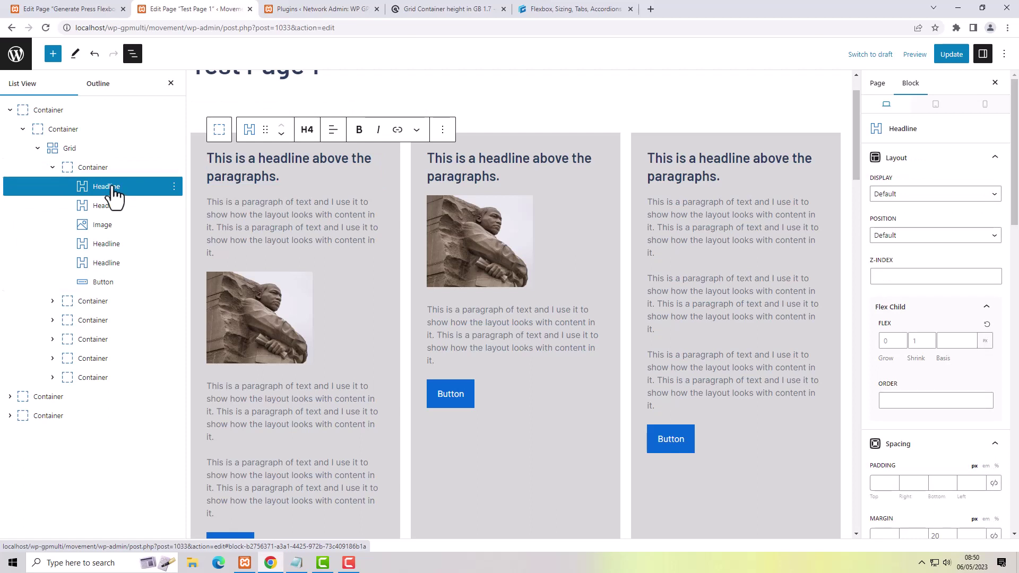
pyautogui.keyDown('shift'); pyautogui.click(110, 285); pyautogui.keyUp('shift')
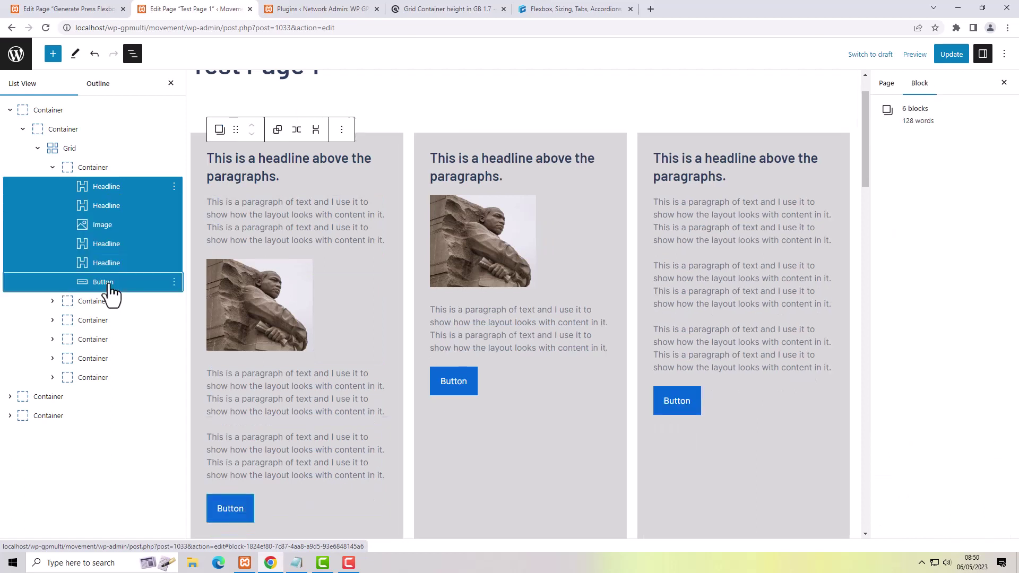
pyautogui.click(174, 187)
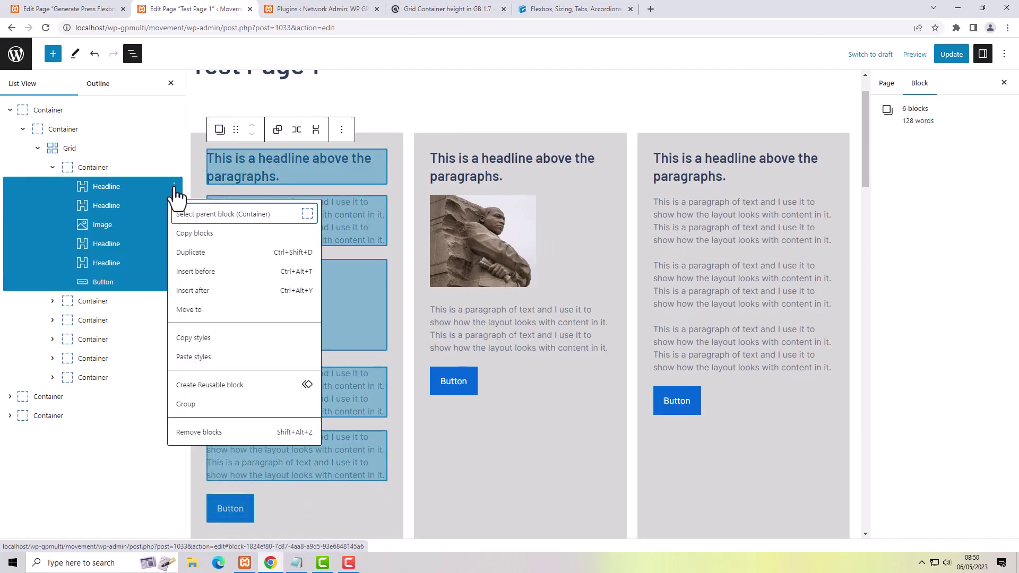
pyautogui.click(200, 234)
# - Paste the copied blocks into the empty grid container on the Generate Press Flexbox Settings page
pyautogui.click(85, 7)
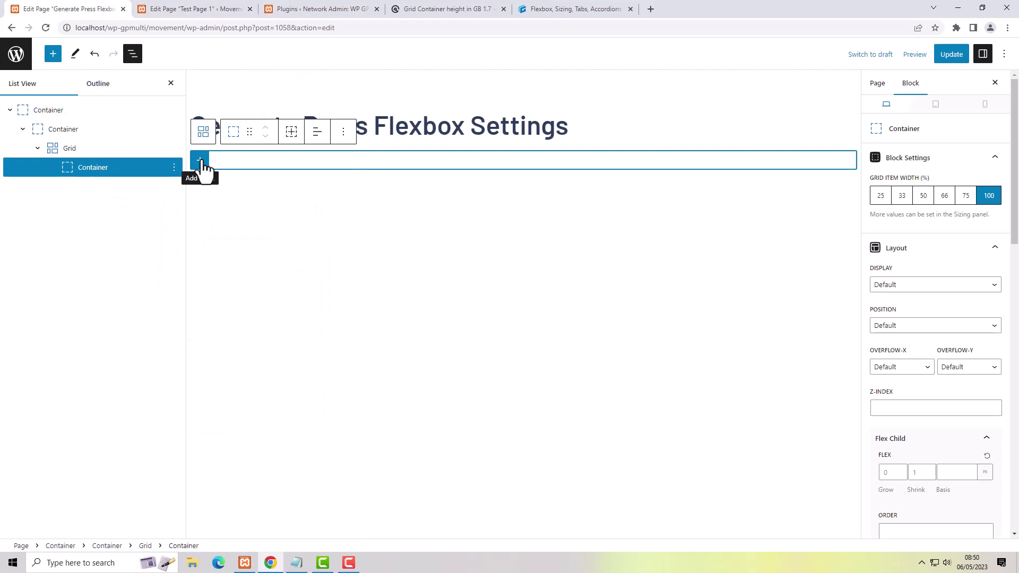
pyautogui.click(201, 161)
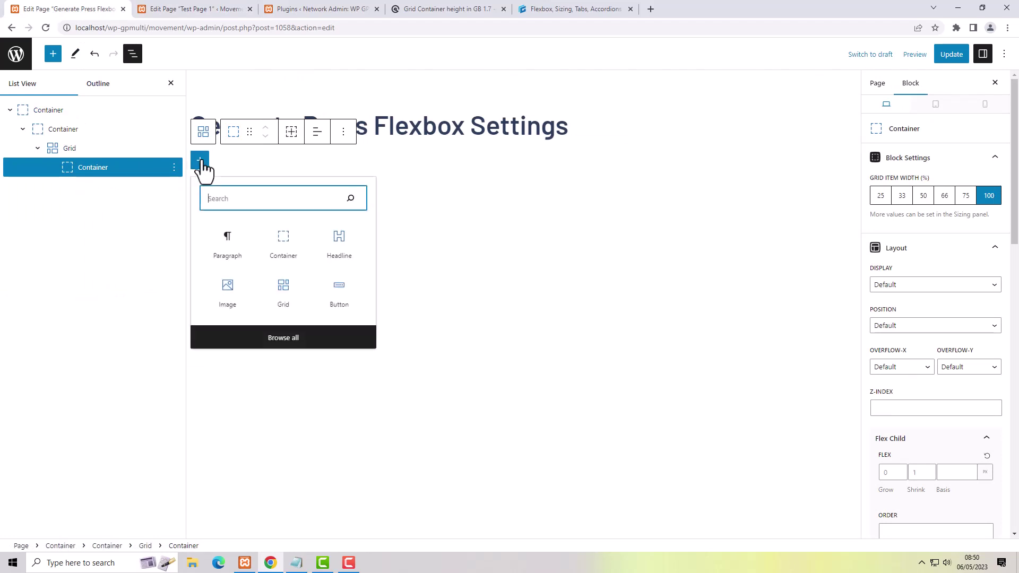
pyautogui.click(230, 238)
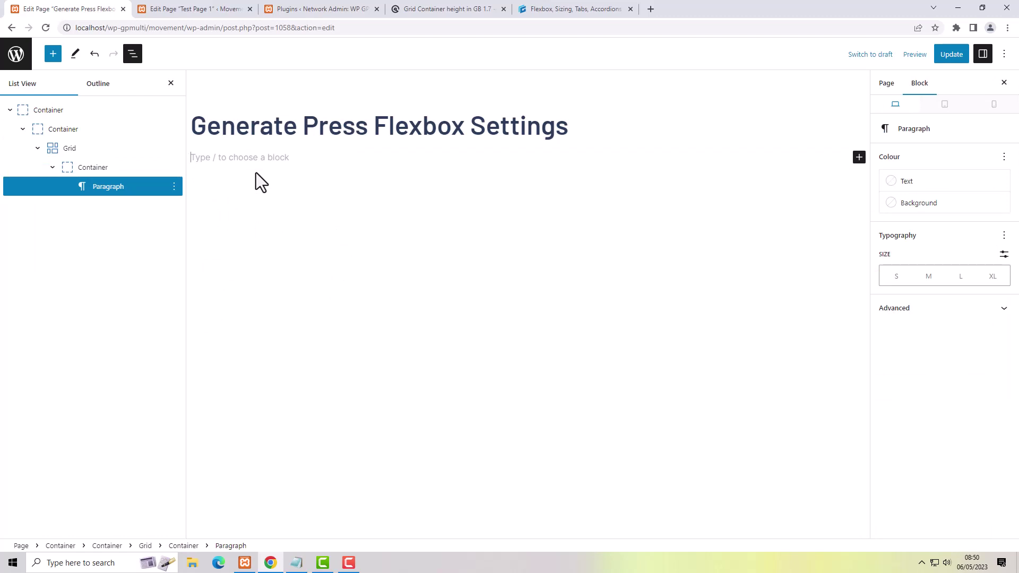
pyautogui.hotkey('ctrl', 'v')
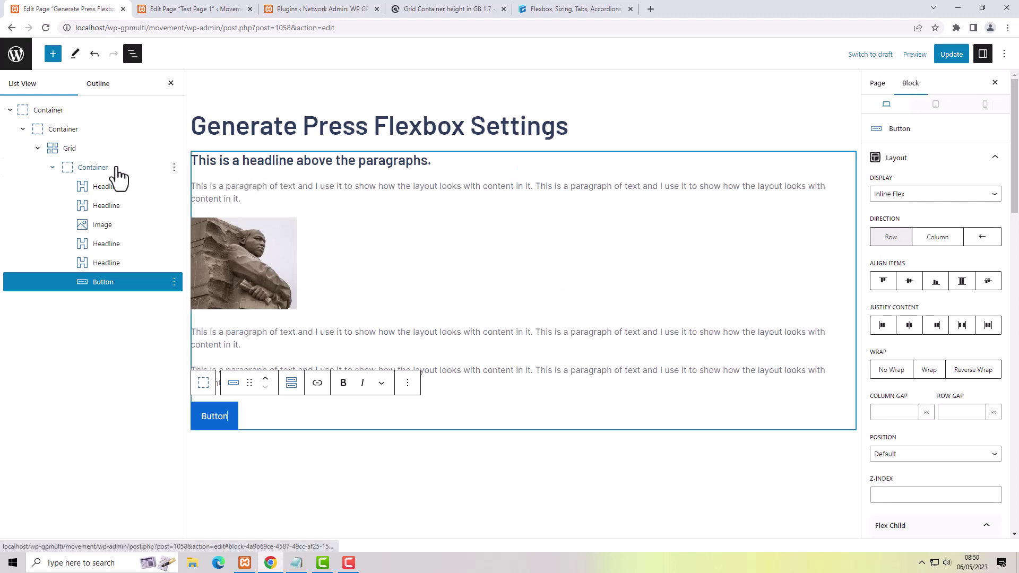
# - Set the width of the container inside the grid to 33.33%
pyautogui.click(117, 169)
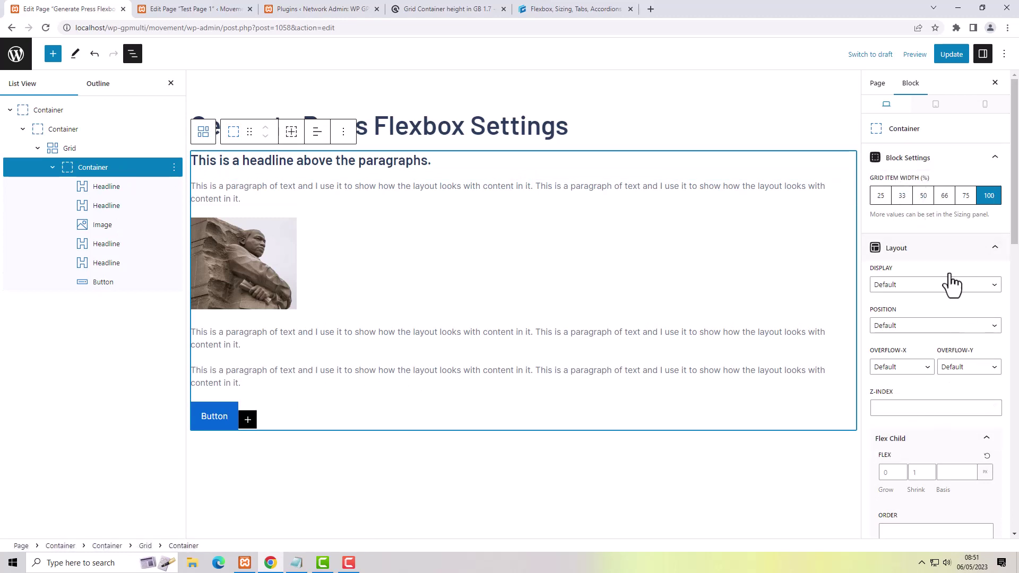
pyautogui.scroll(-6, 945, 366)
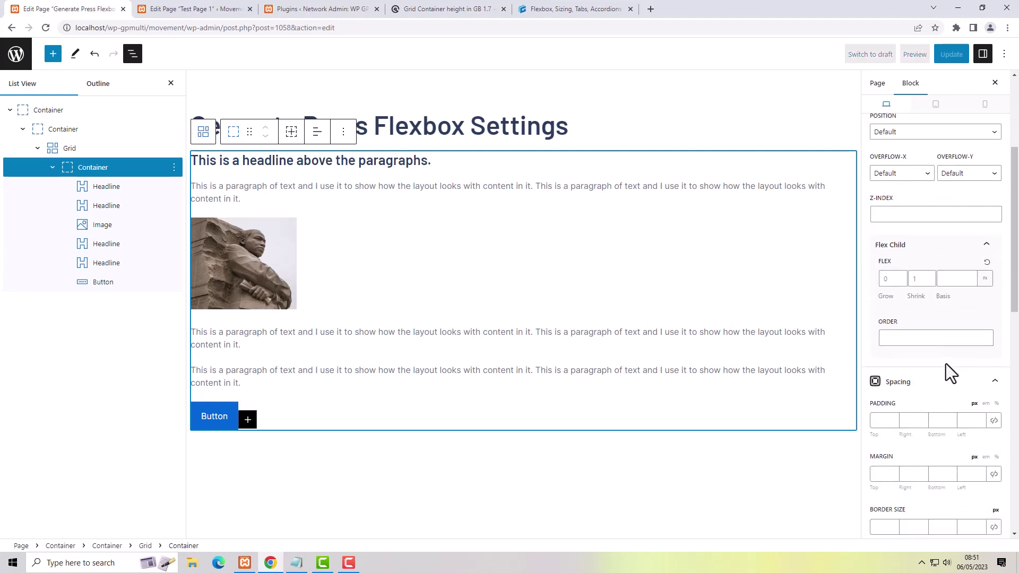
pyautogui.scroll(-3, 945, 364)
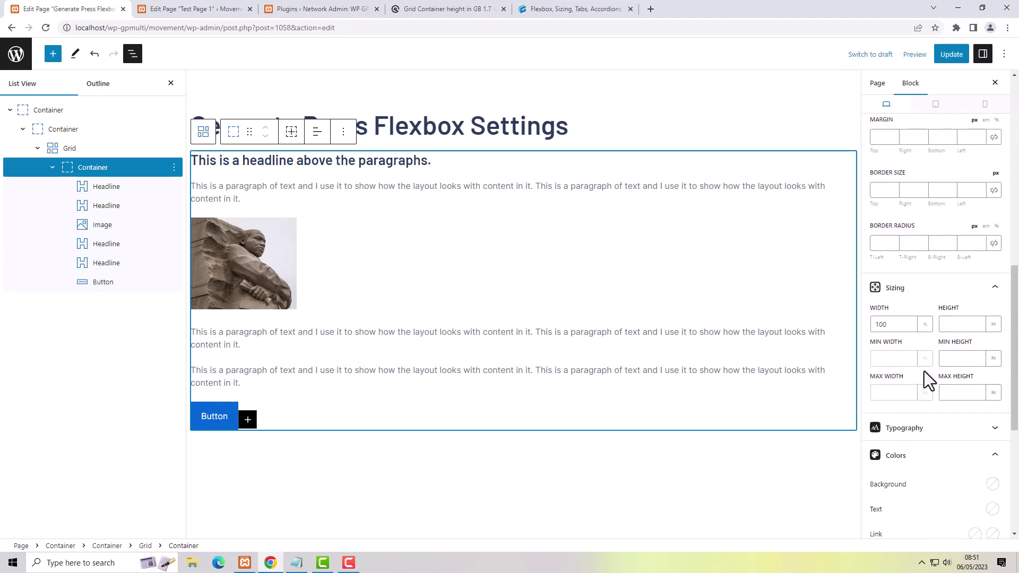
pyautogui.click(893, 325)
pyautogui.doubleClick(892, 324)
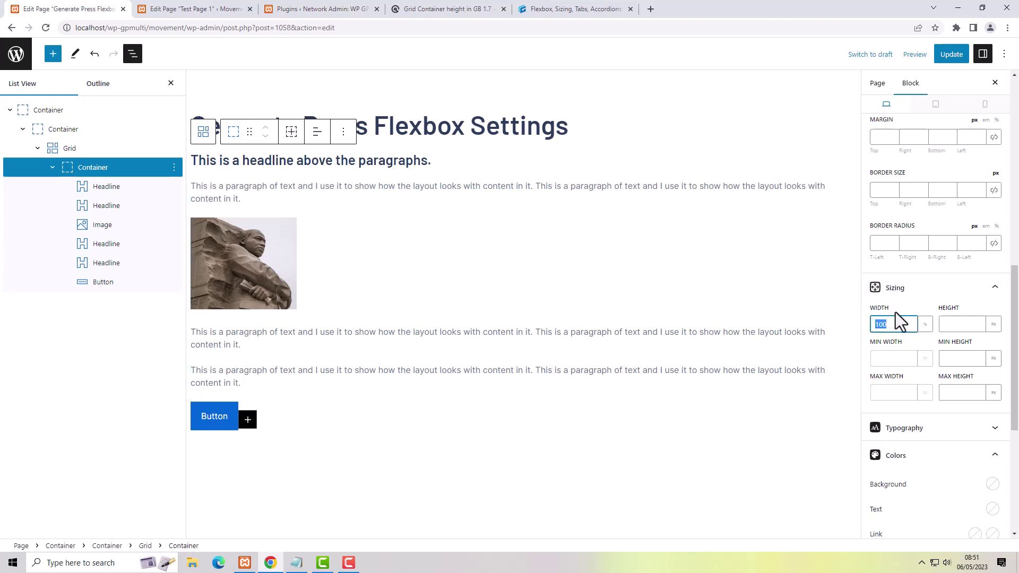
pyautogui.write('33')
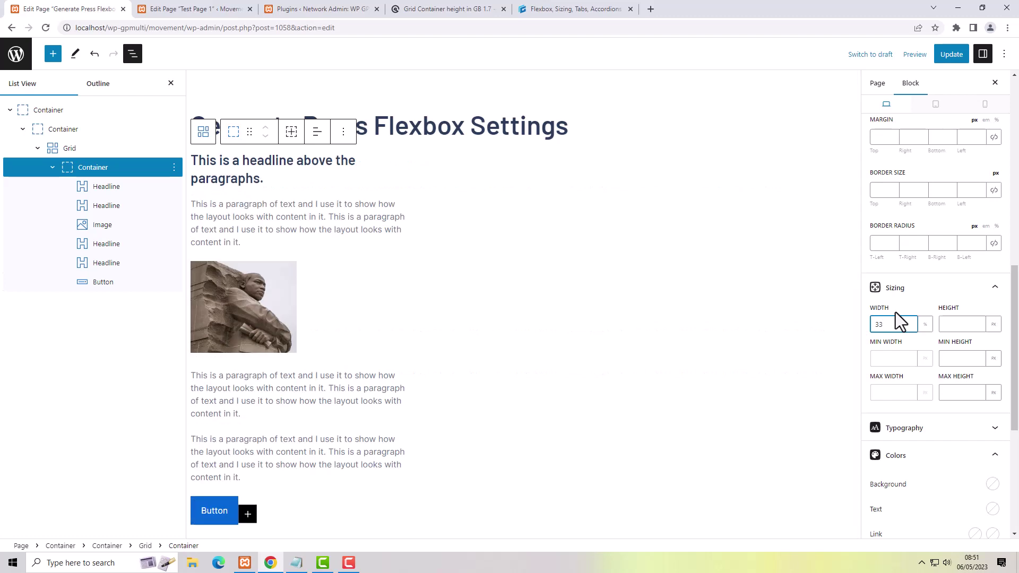
pyautogui.scroll(10, 979, 303)
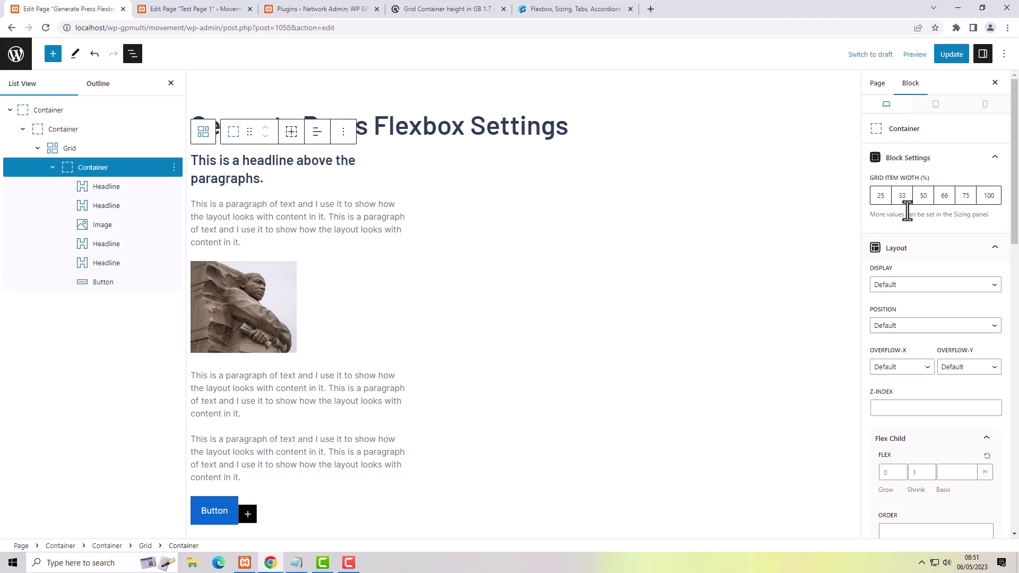
pyautogui.scroll(-6, 941, 250)
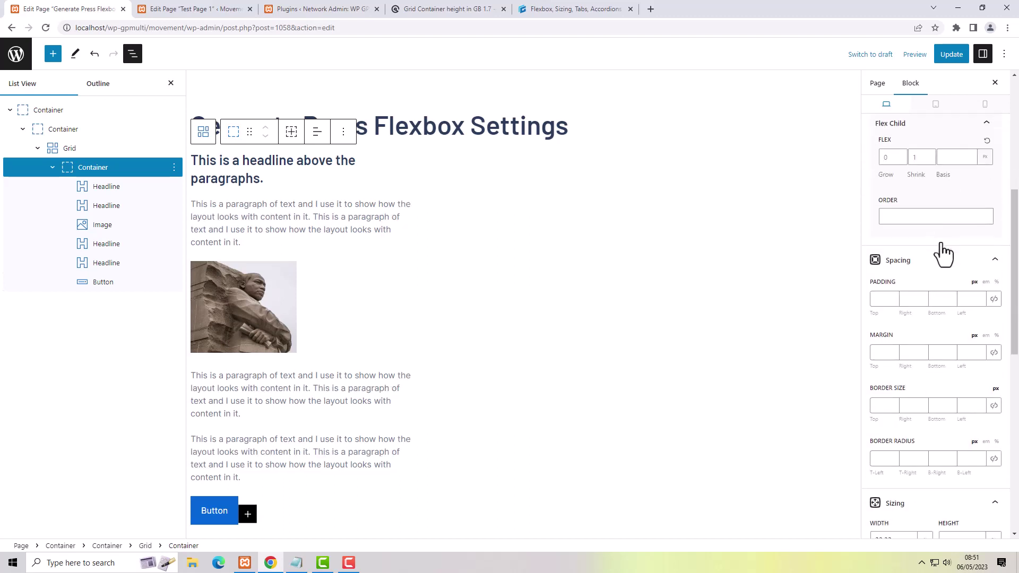
pyautogui.scroll(-7, 942, 245)
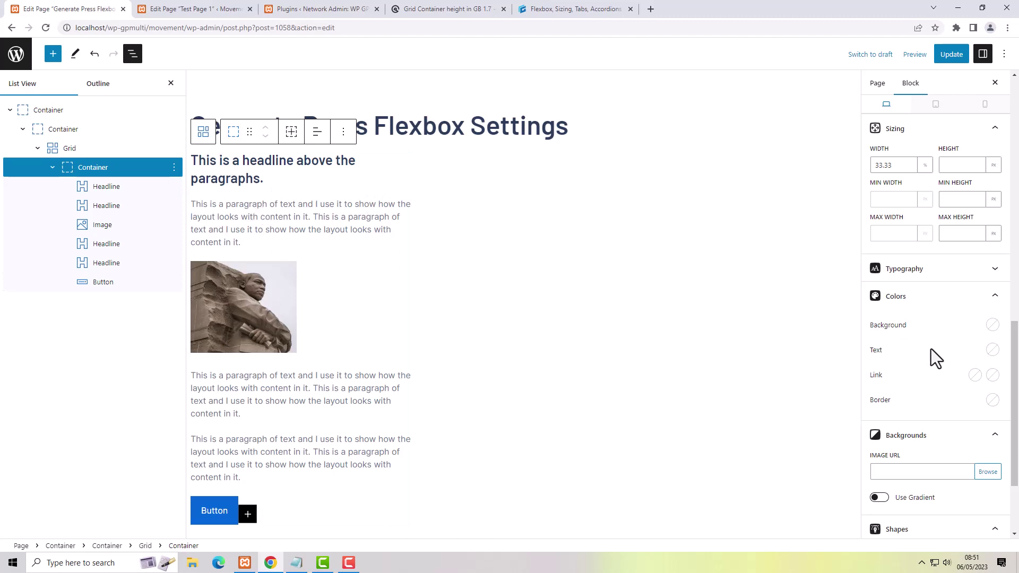
# - Link the grid container's padding values and set the padding to 30 px on all sides
pyautogui.scroll(7, 953, 366)
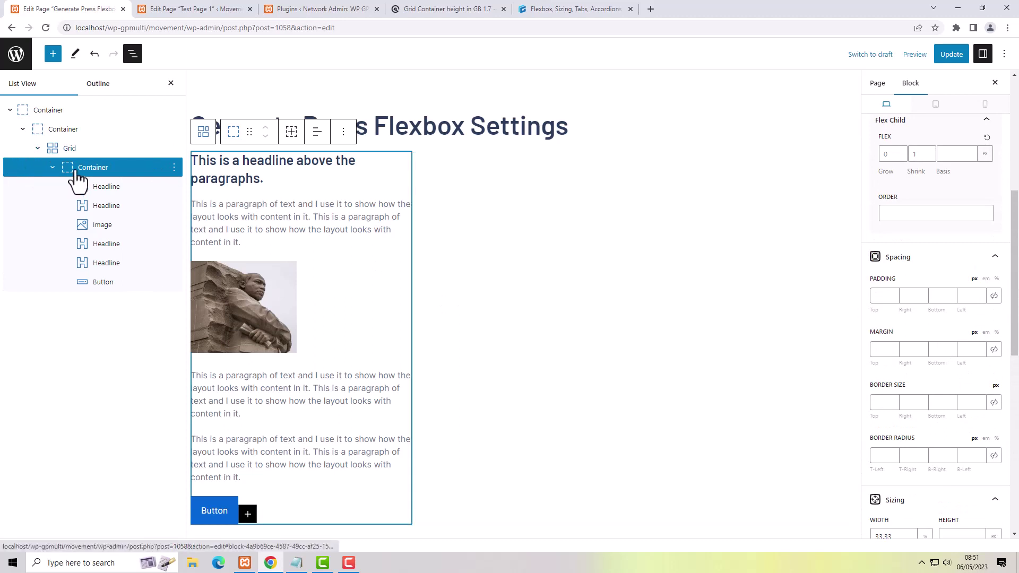
pyautogui.click(993, 296)
pyautogui.click(967, 297)
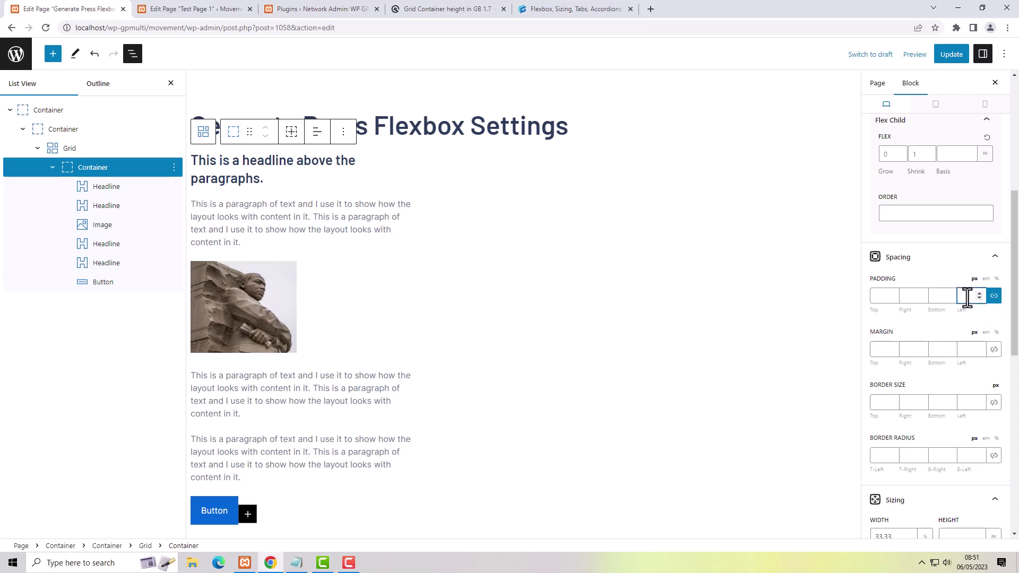
pyautogui.write('30')
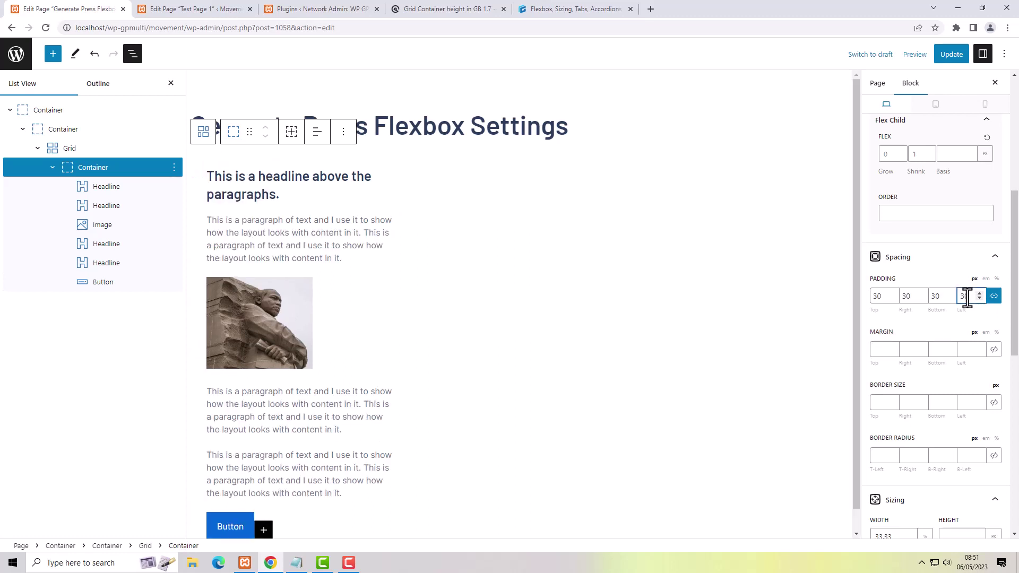
# - Give the grid container the light grey contrast-5 palette colour as its background
pyautogui.scroll(-3, 982, 352)
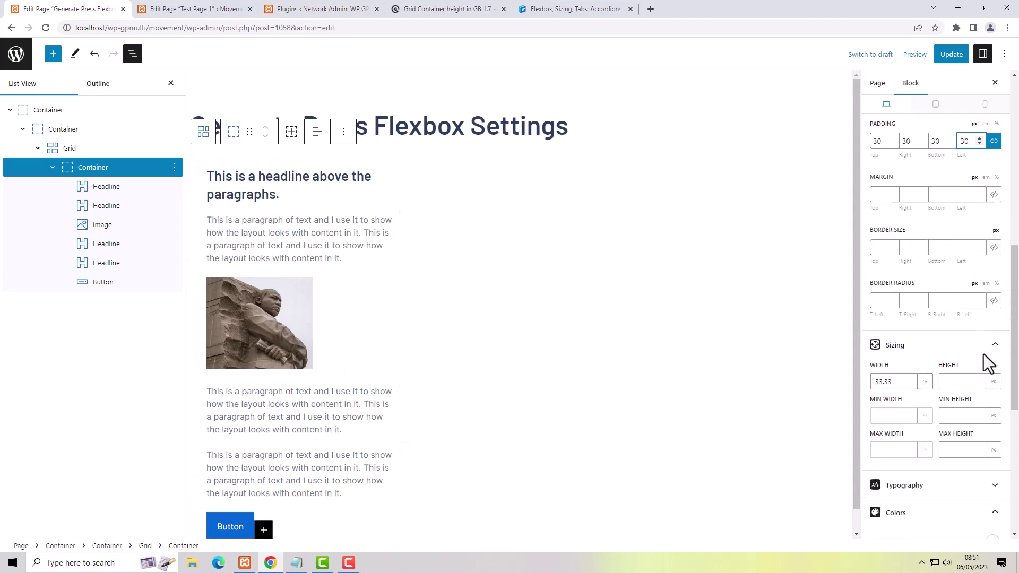
pyautogui.scroll(-4, 982, 354)
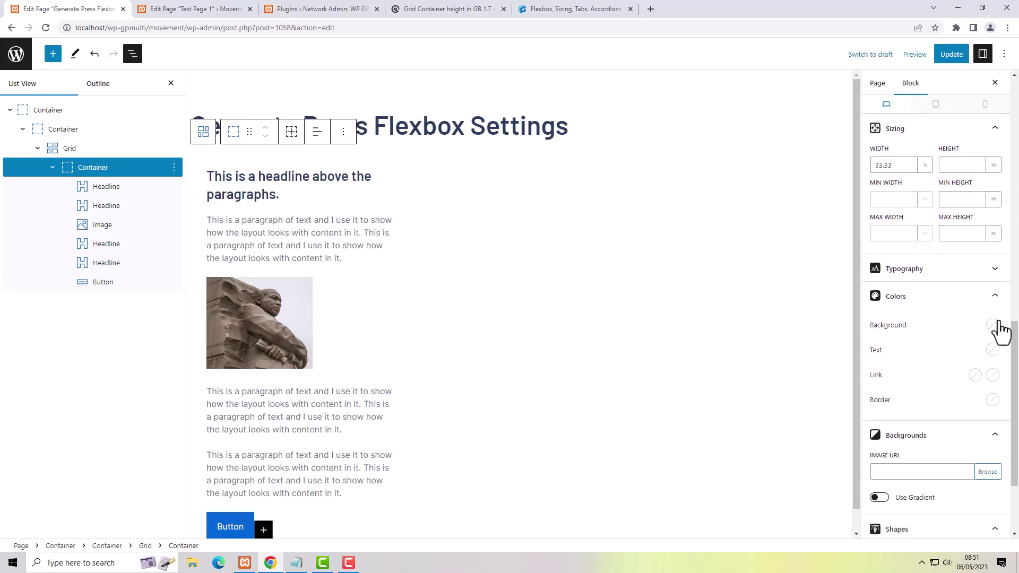
pyautogui.click(993, 325)
pyautogui.click(929, 294)
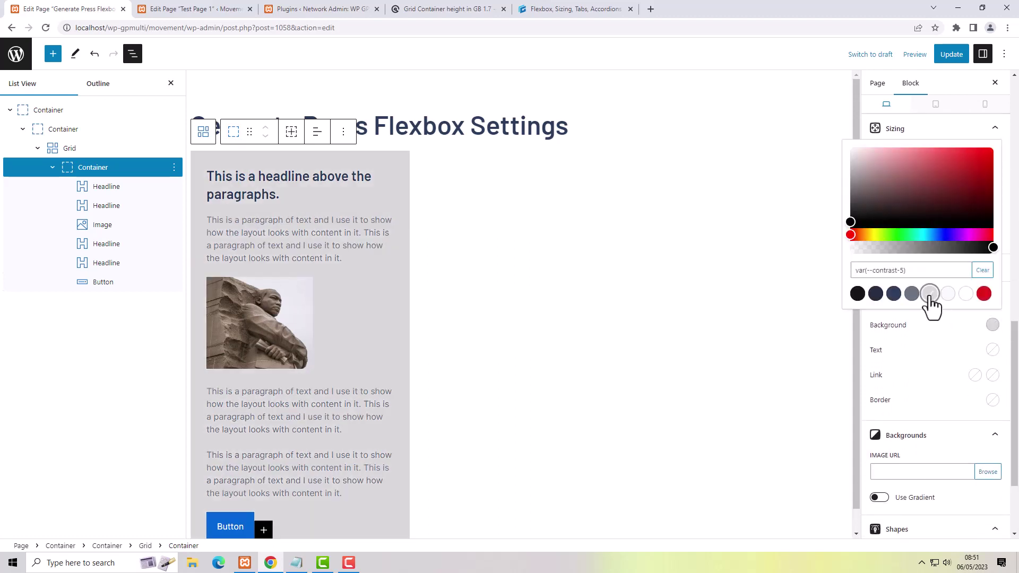
pyautogui.scroll(-1, 388, 313)
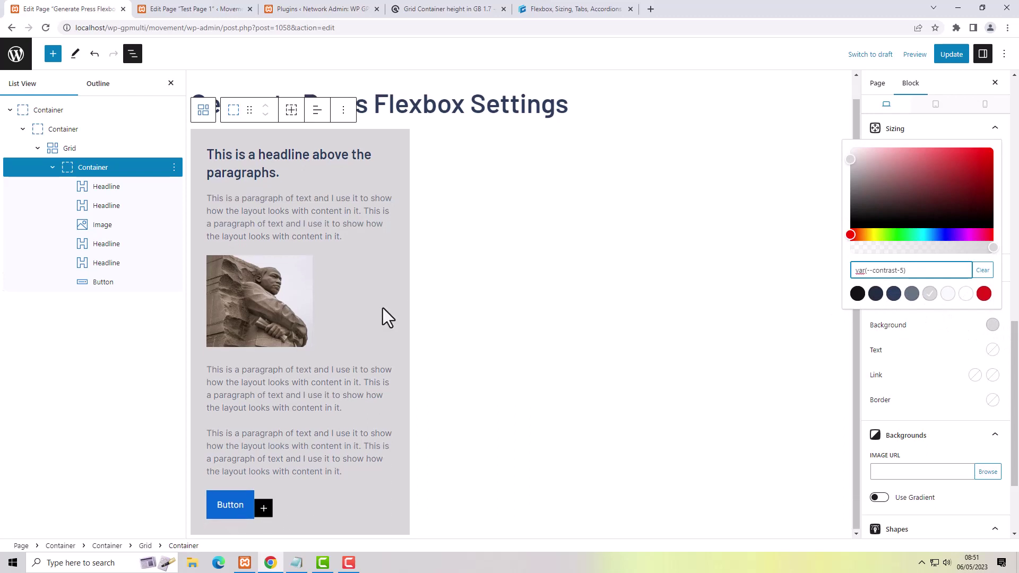
pyautogui.scroll(1, 383, 317)
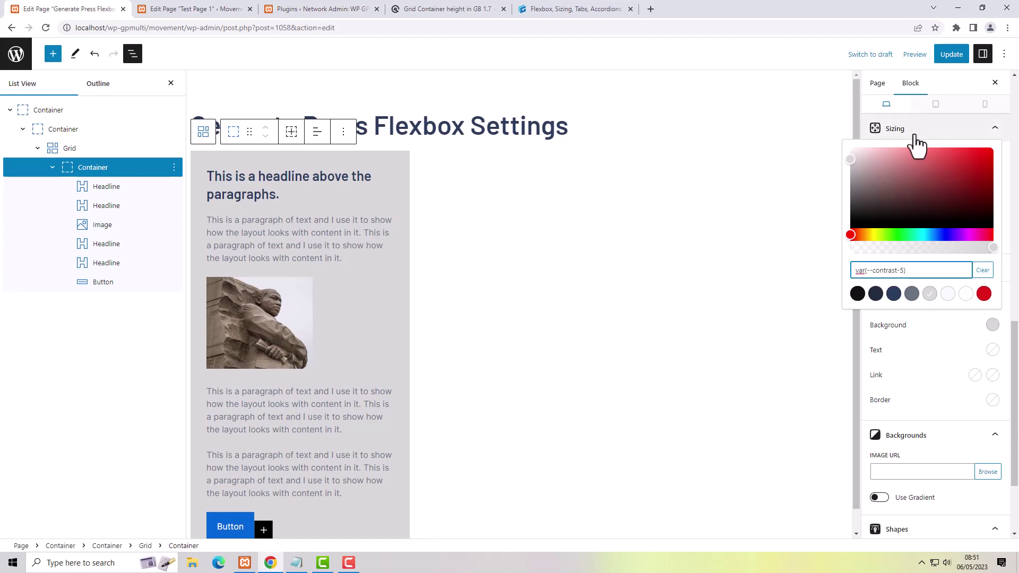
# - Close the colour picker and collapse the Spacing and Layout settings of the container inside the grid
pyautogui.click(902, 327)
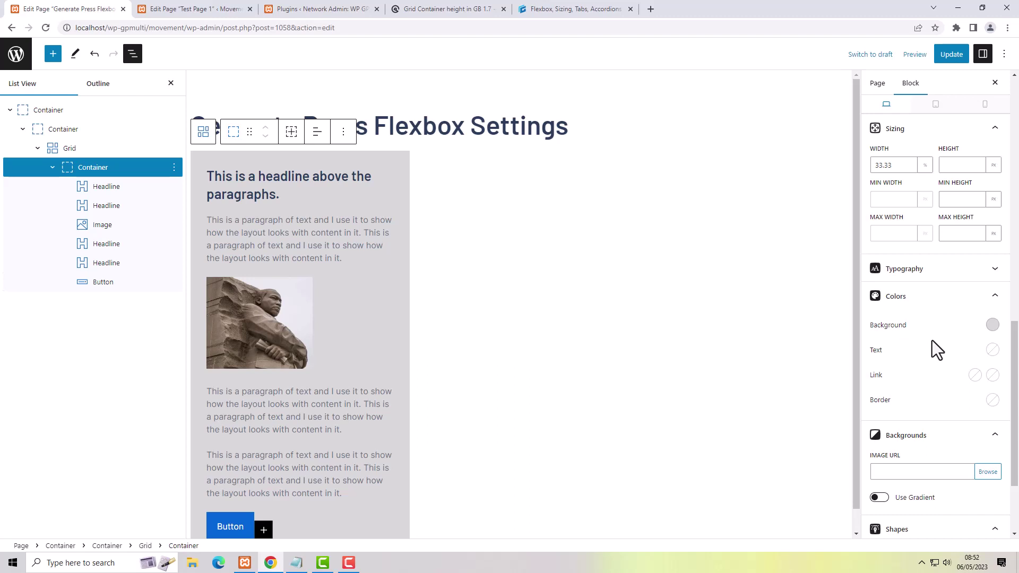
pyautogui.scroll(4, 932, 340)
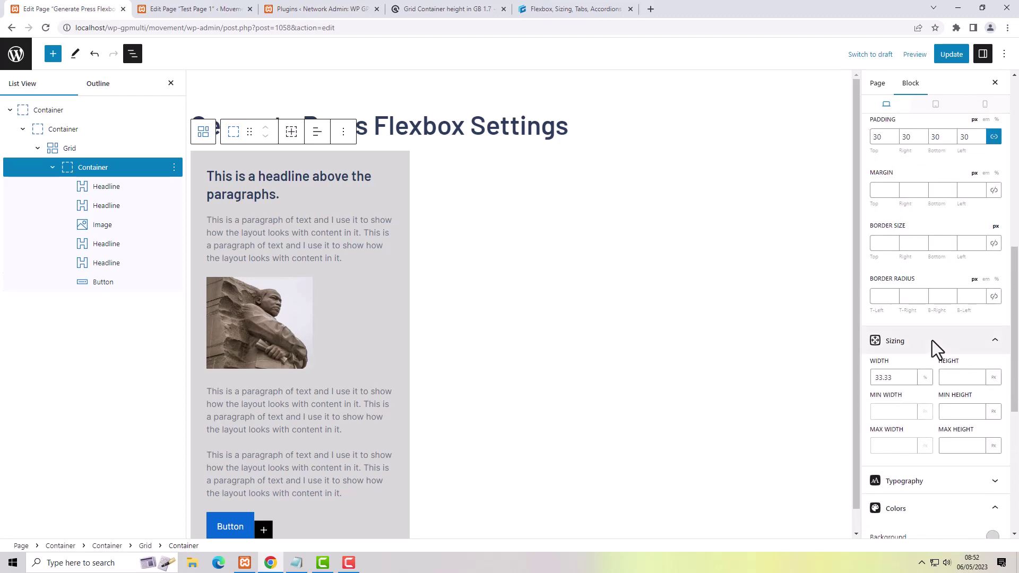
pyautogui.click(101, 174)
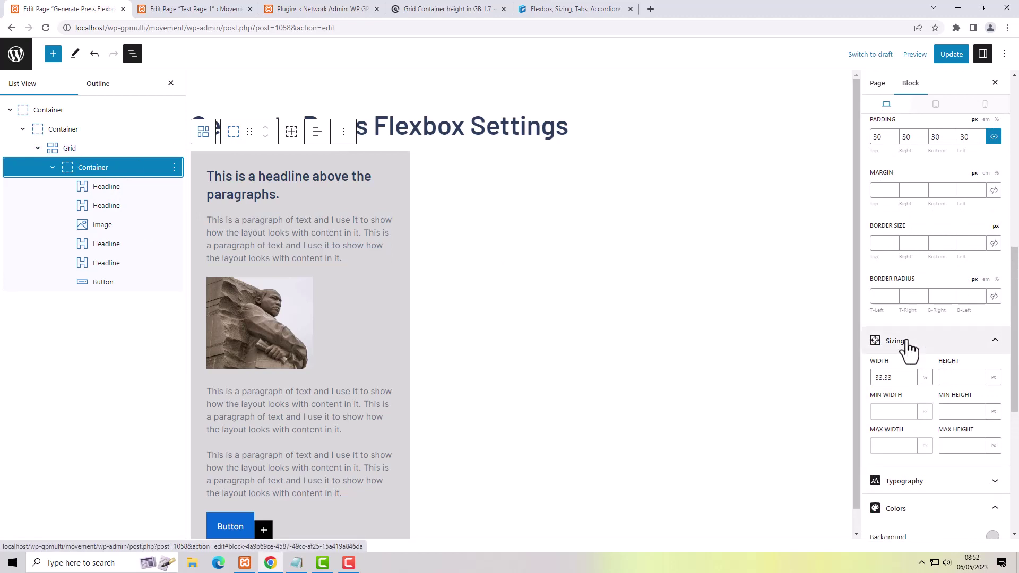
pyautogui.scroll(3, 935, 276)
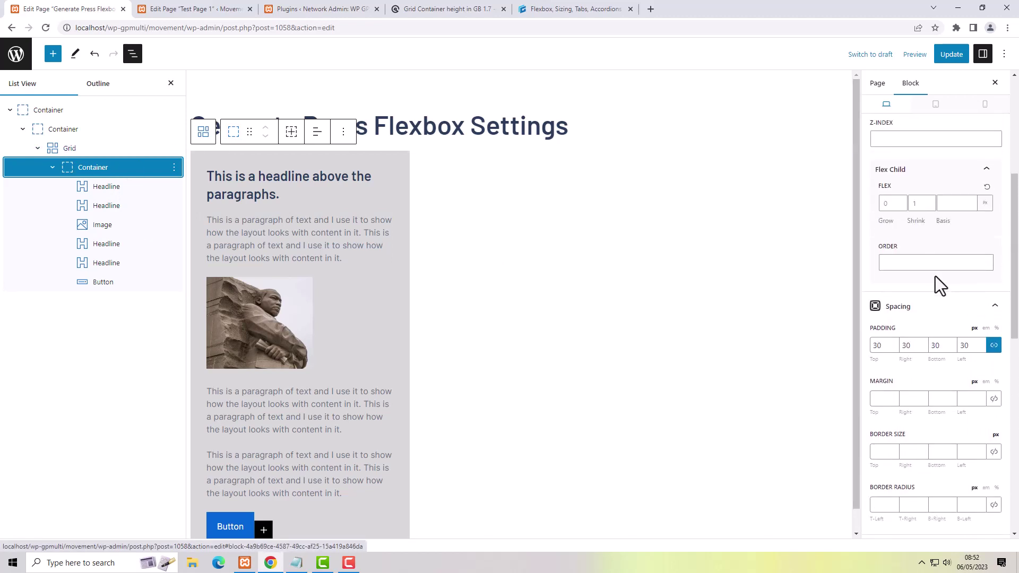
pyautogui.click(945, 318)
pyautogui.scroll(3, 946, 182)
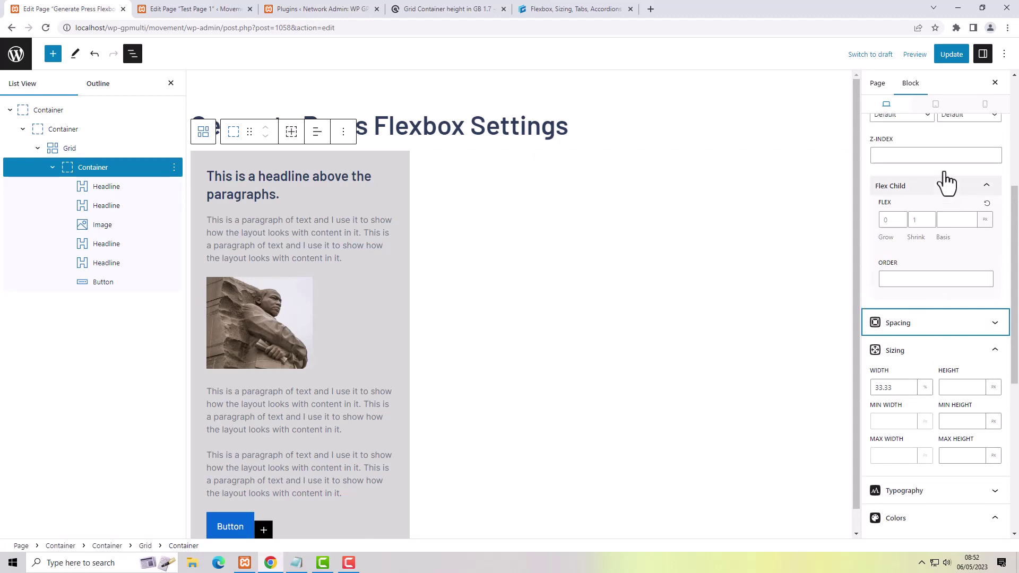
pyautogui.click(933, 151)
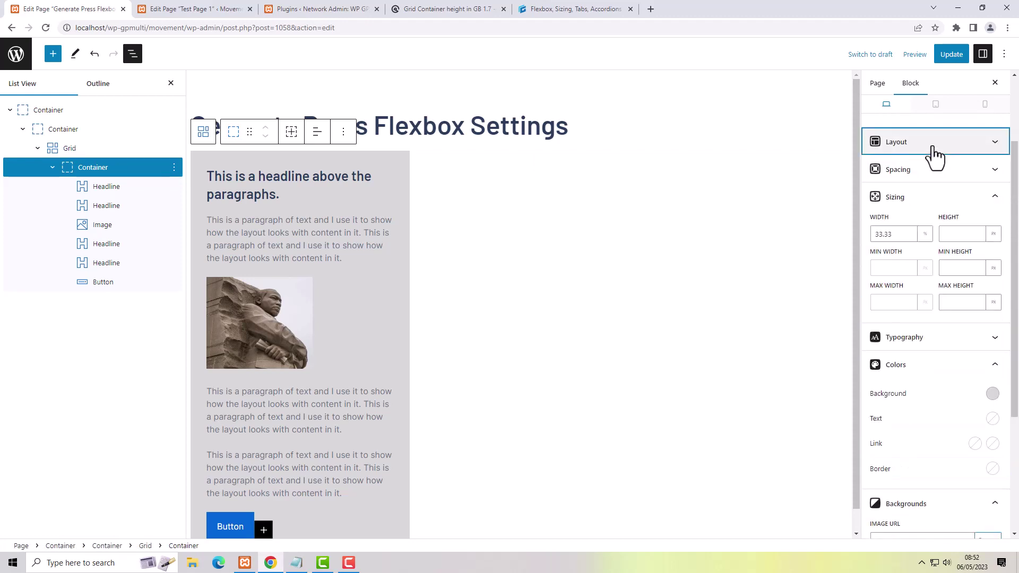
# - Set the height of the container inside the grid to 100%
pyautogui.click(906, 204)
pyautogui.click(906, 204)
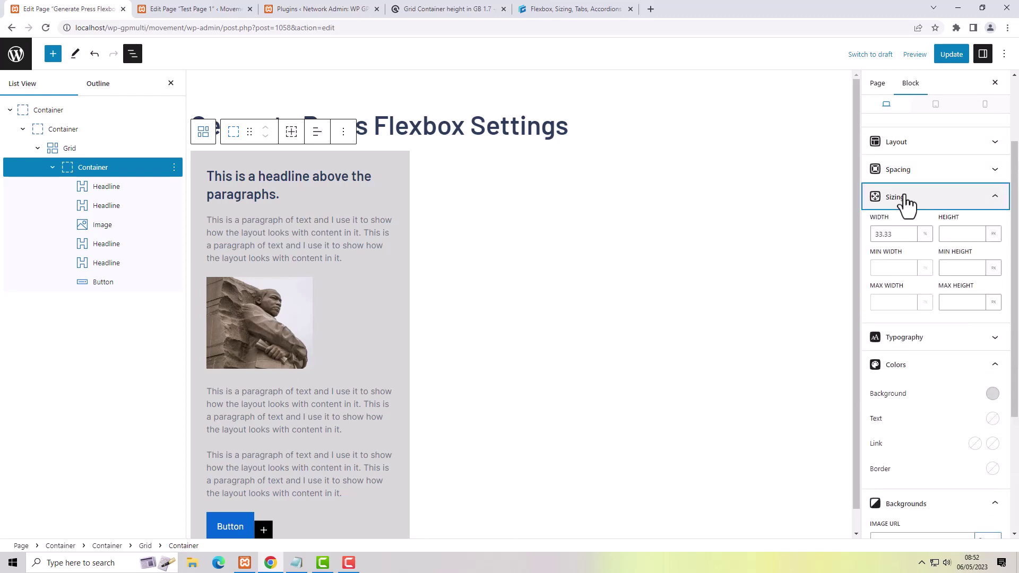
pyautogui.click(949, 234)
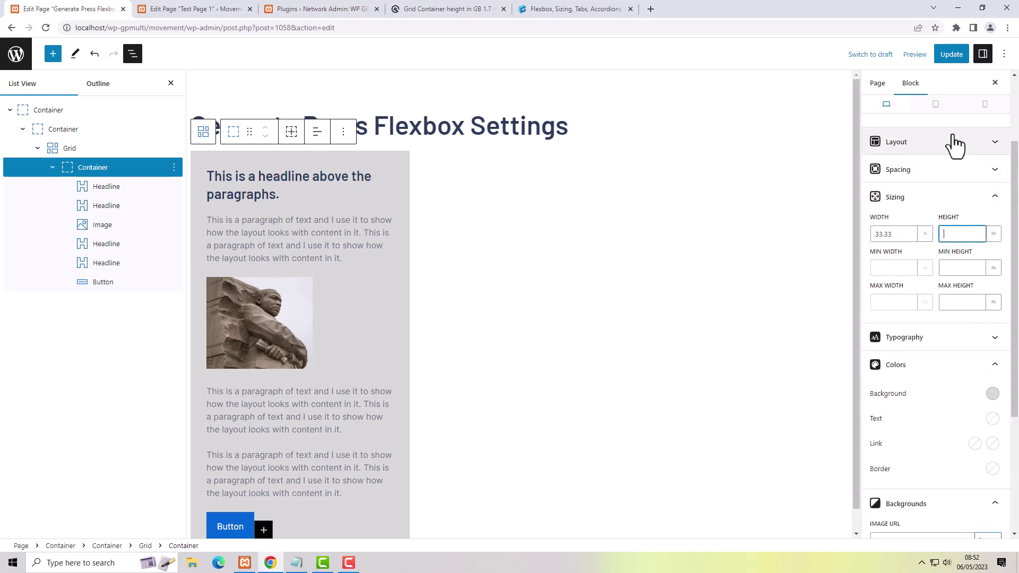
pyautogui.write('100')
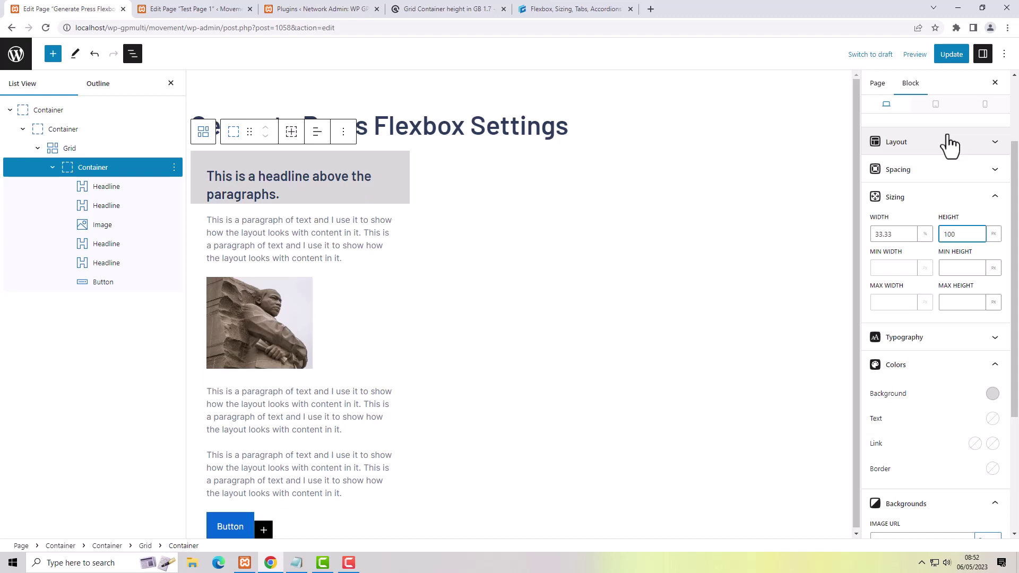
pyautogui.write('%')
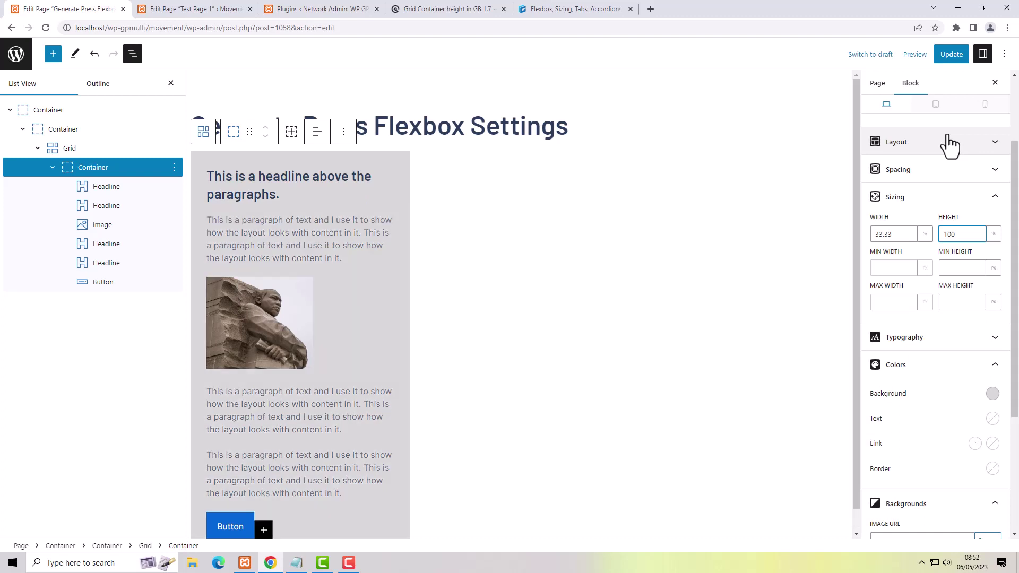
pyautogui.click(994, 234)
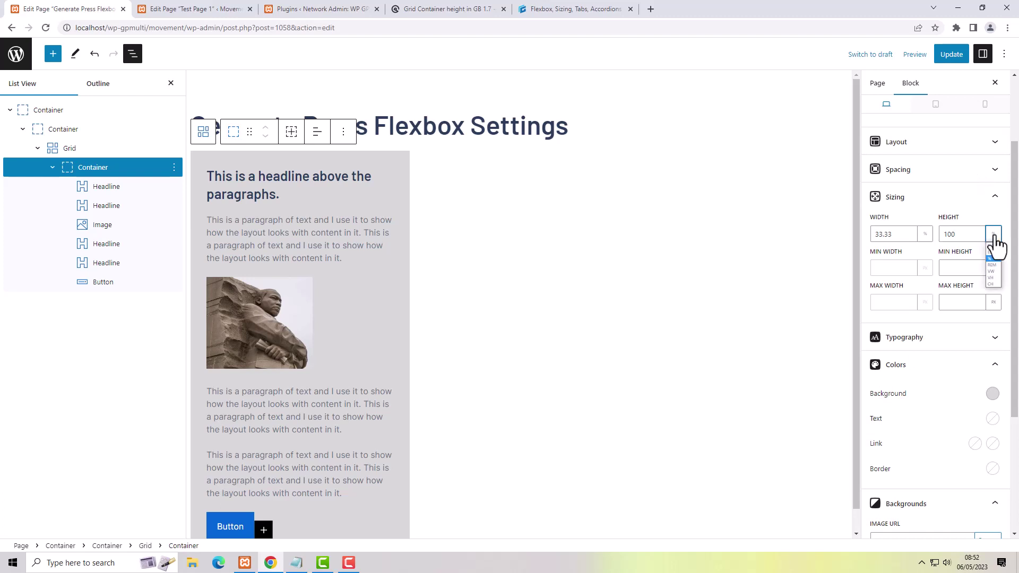
pyautogui.click(966, 234)
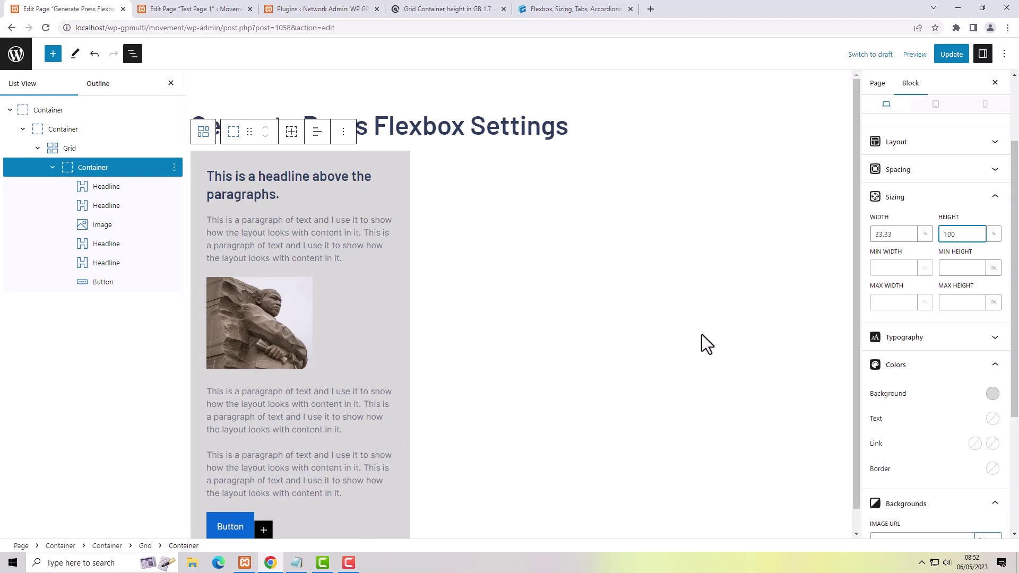
# - Duplicate the grid's content container five times to make two rows of three
pyautogui.scroll(-1, 615, 352)
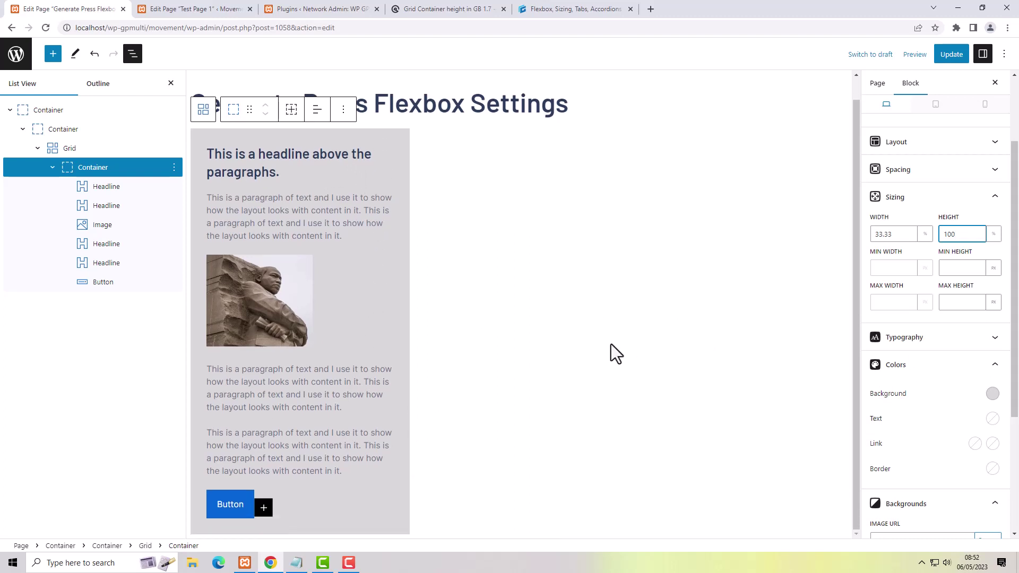
pyautogui.click(78, 174)
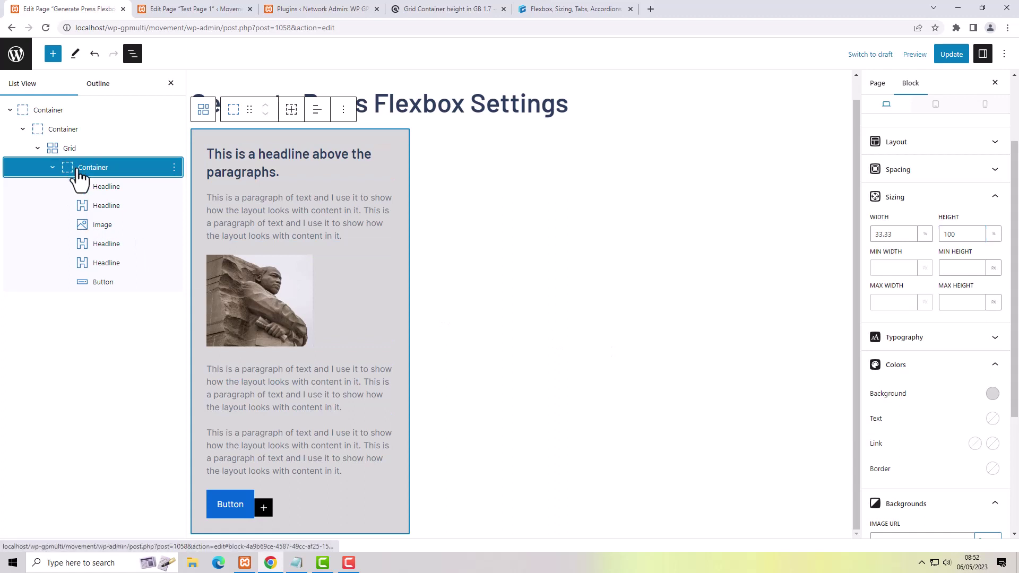
pyautogui.click(292, 110)
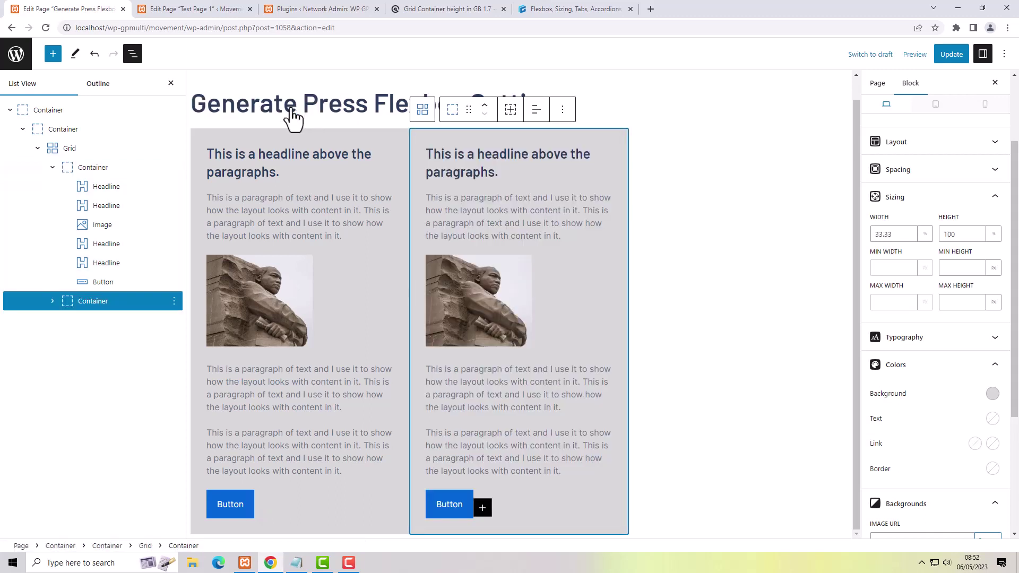
pyautogui.click(510, 110)
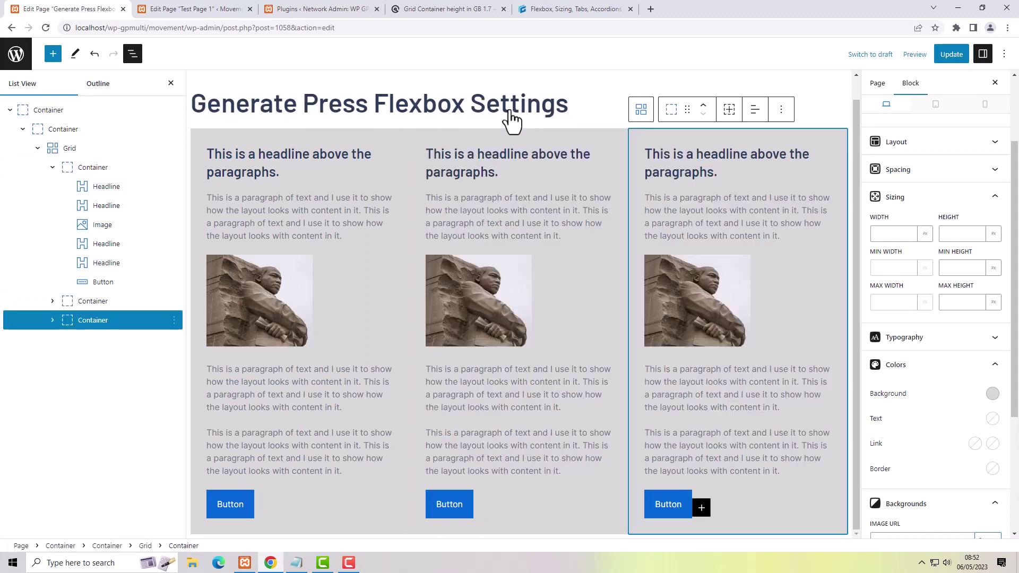
pyautogui.click(730, 110)
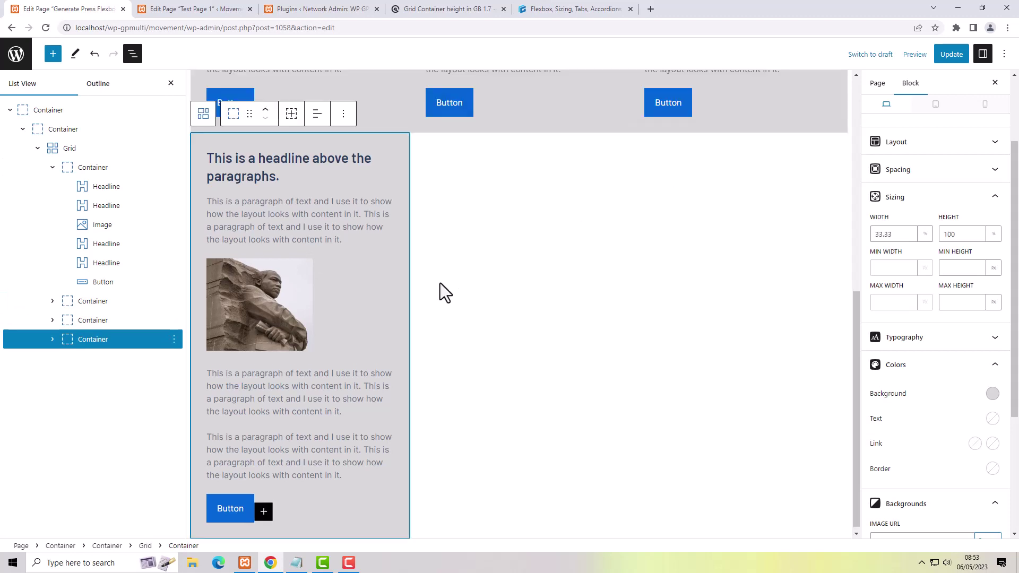
pyautogui.click(291, 113)
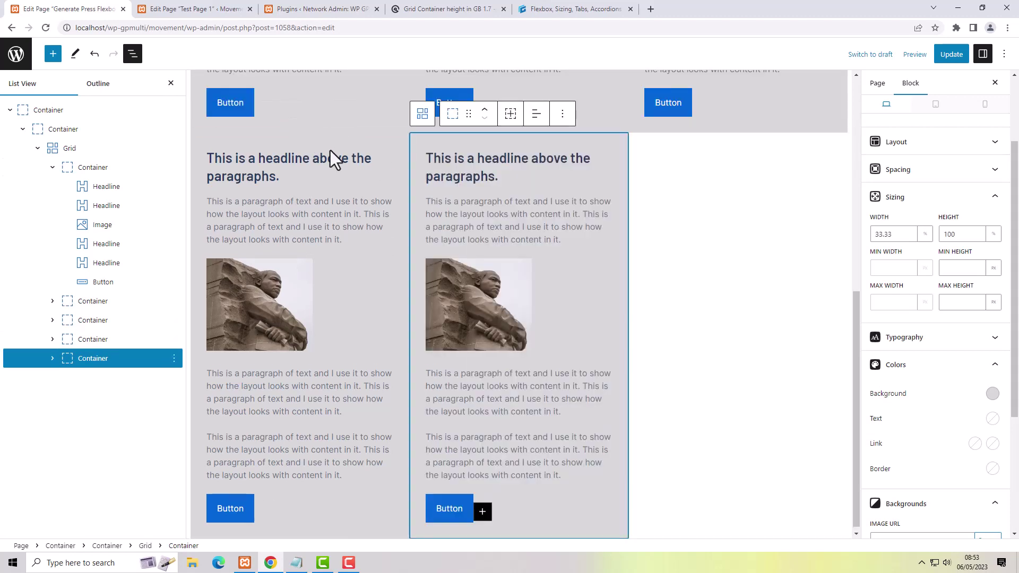
pyautogui.click(511, 113)
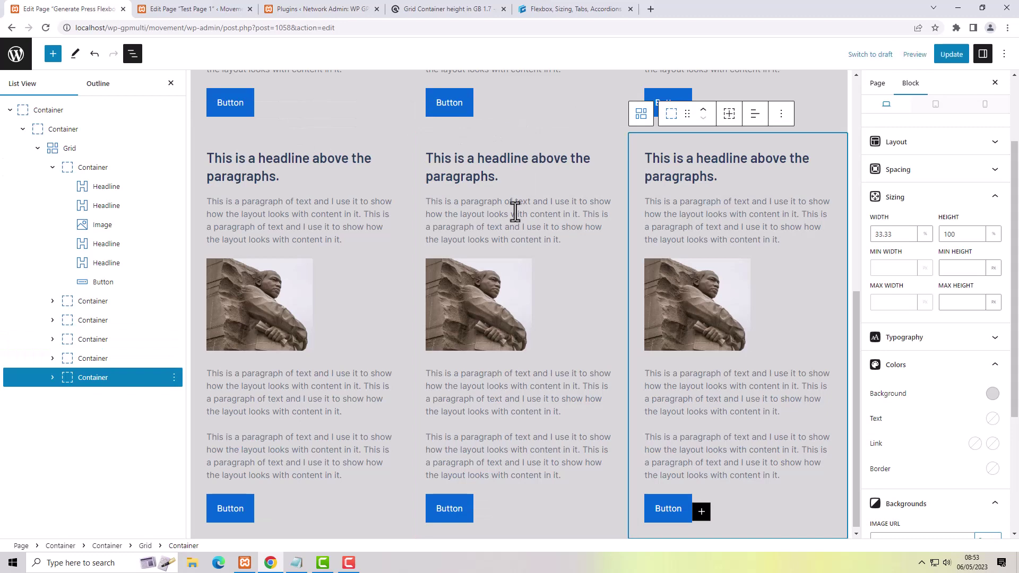
# - Set both the horizontal and vertical gaps of the Grid block to 20 px
pyautogui.click(64, 149)
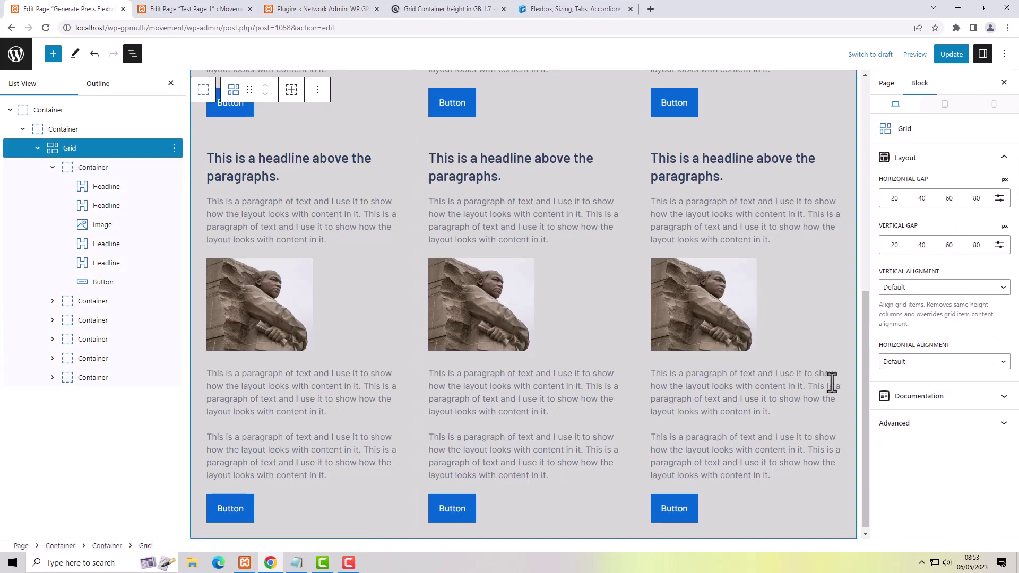
pyautogui.click(894, 197)
pyautogui.click(894, 246)
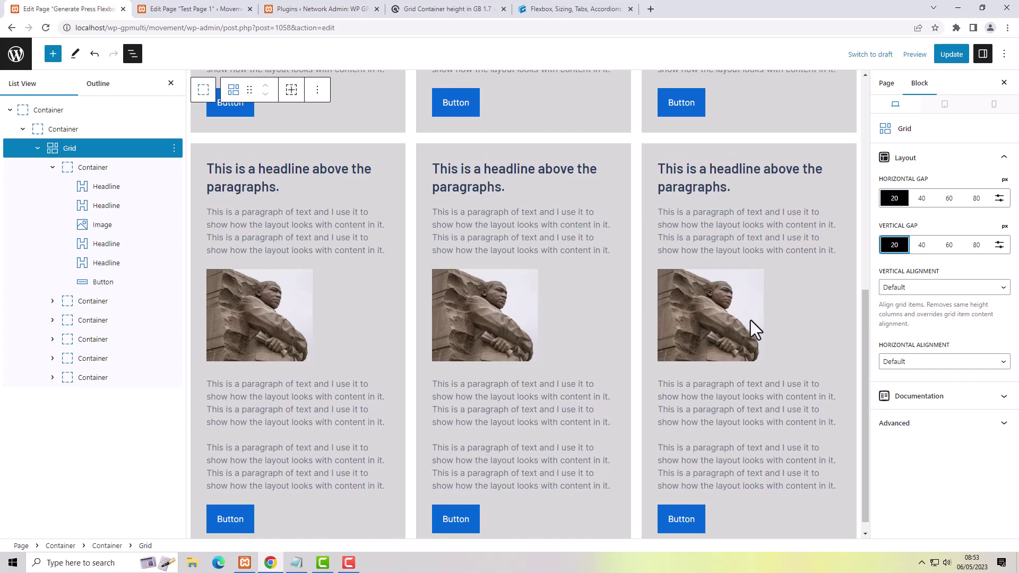
pyautogui.scroll(8, 590, 317)
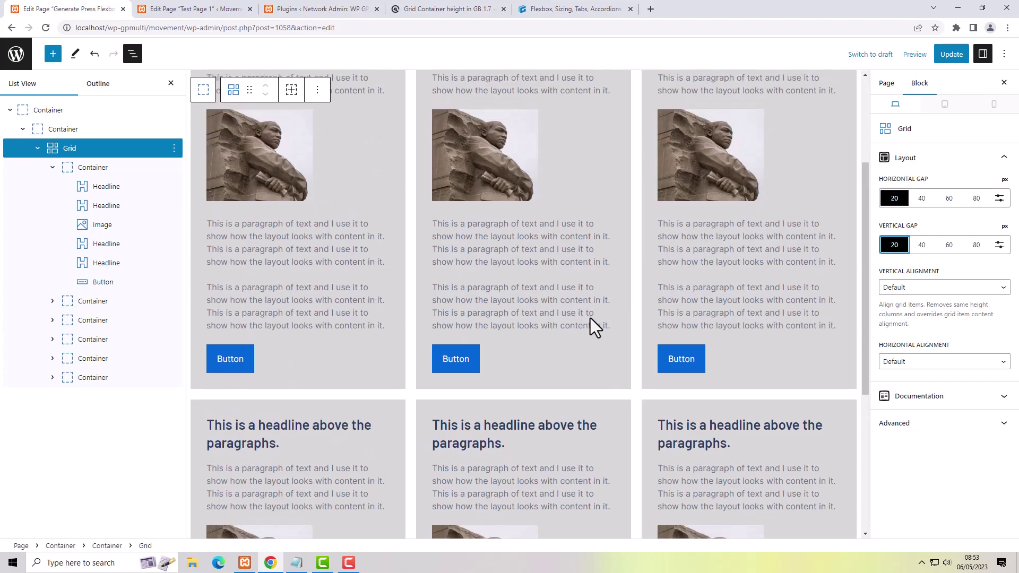
# - Give the container that holds the grid a top margin of 100 px and a bottom margin of 70 px
pyautogui.click(59, 130)
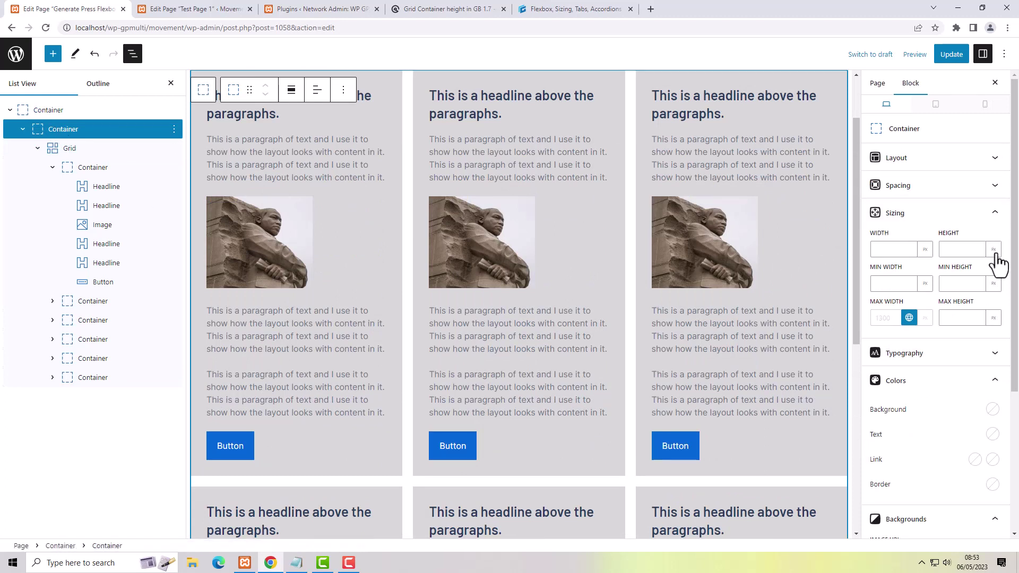
pyautogui.scroll(-1, 969, 332)
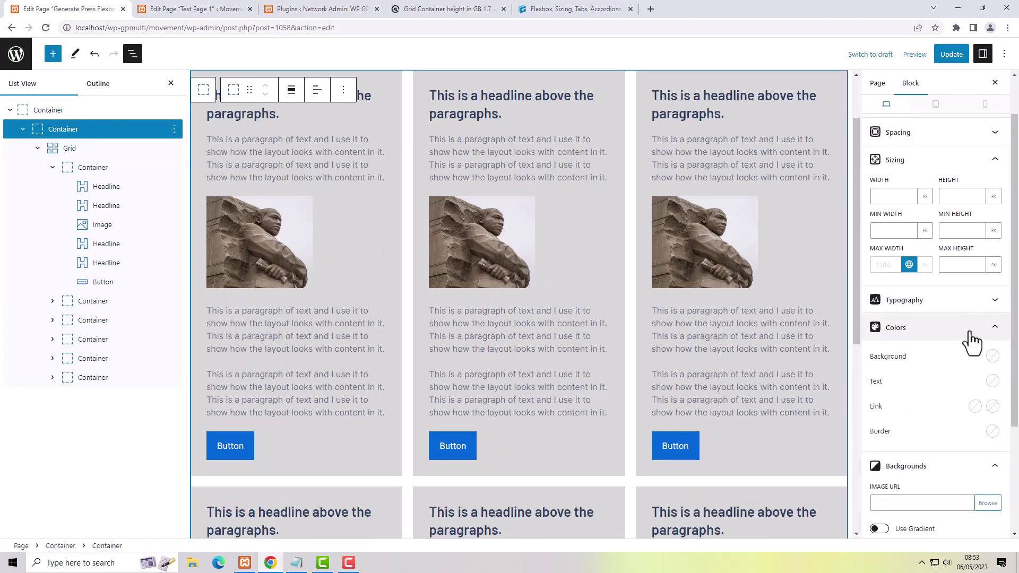
pyautogui.scroll(-3, 969, 332)
pyautogui.scroll(4, 970, 333)
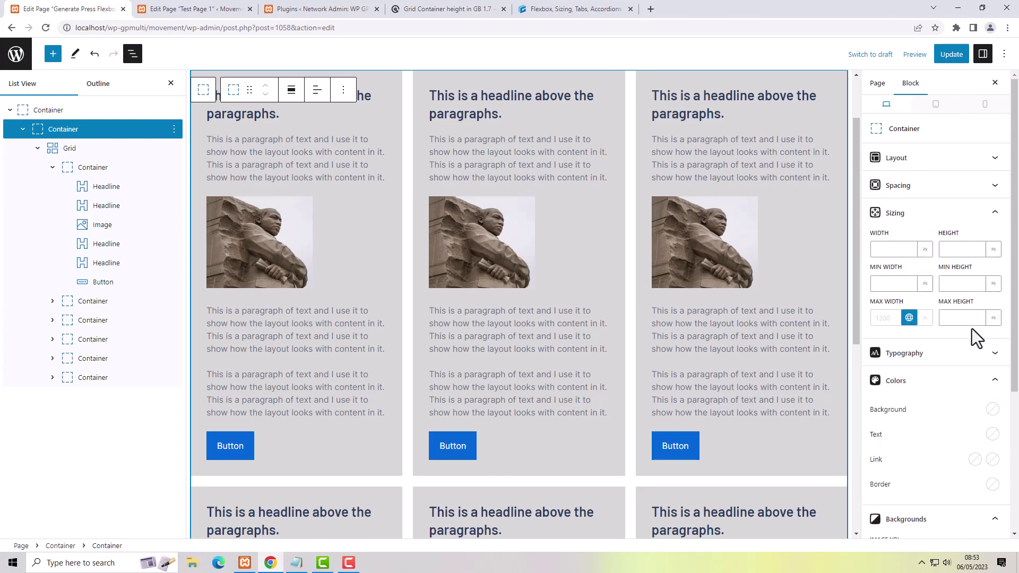
pyautogui.click(956, 186)
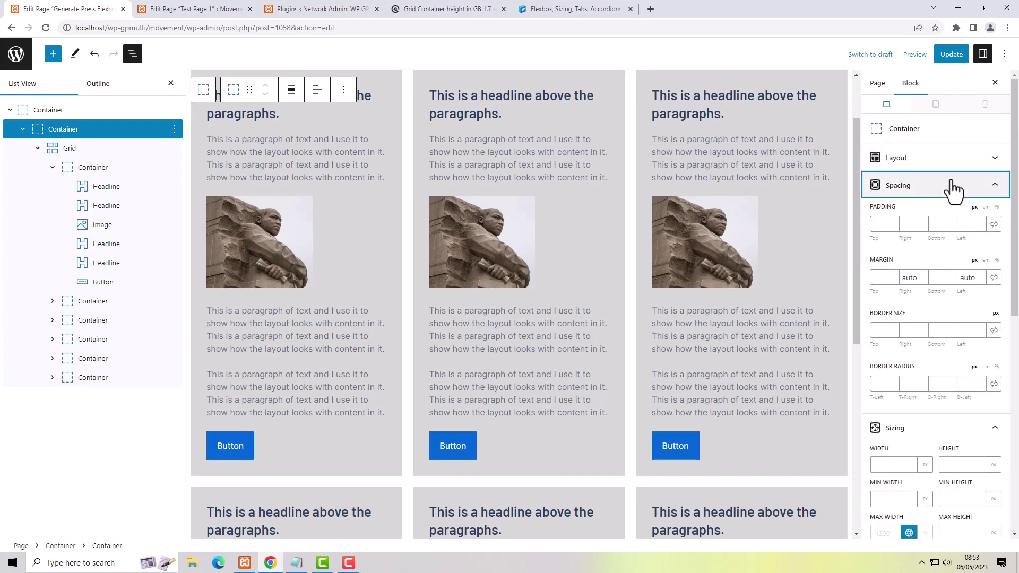
pyautogui.click(881, 276)
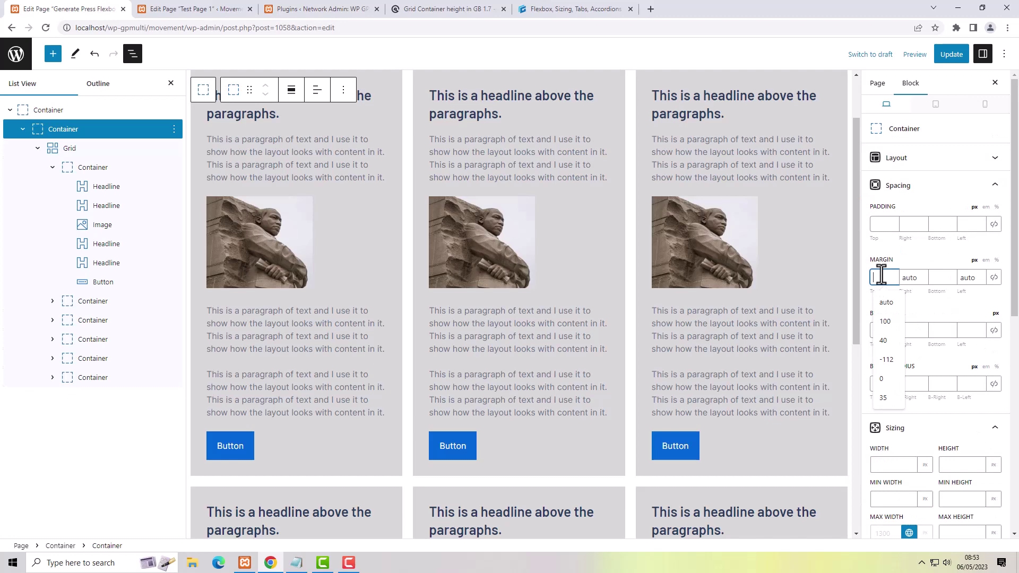
pyautogui.click(885, 321)
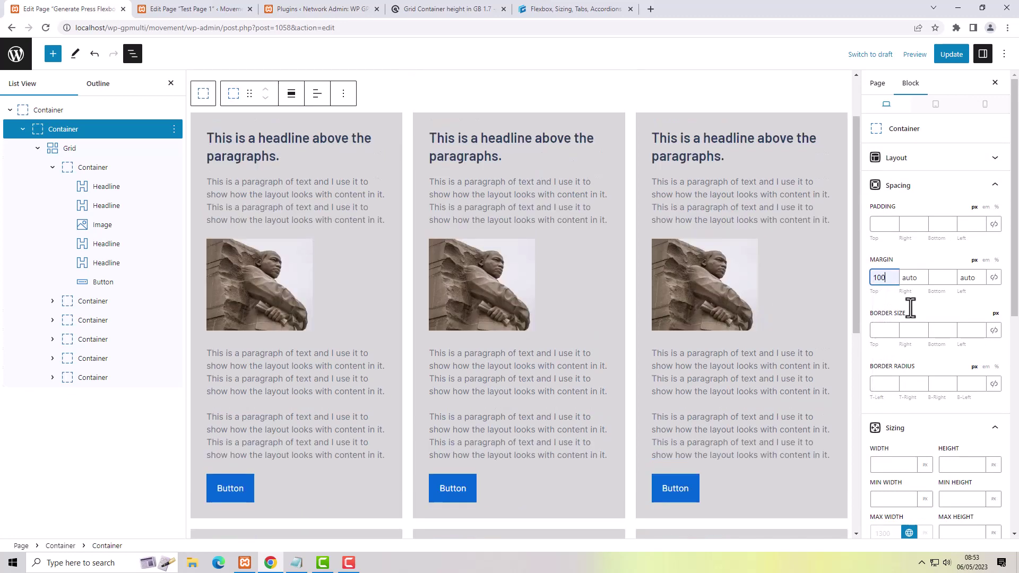
pyautogui.click(935, 276)
pyautogui.write('70')
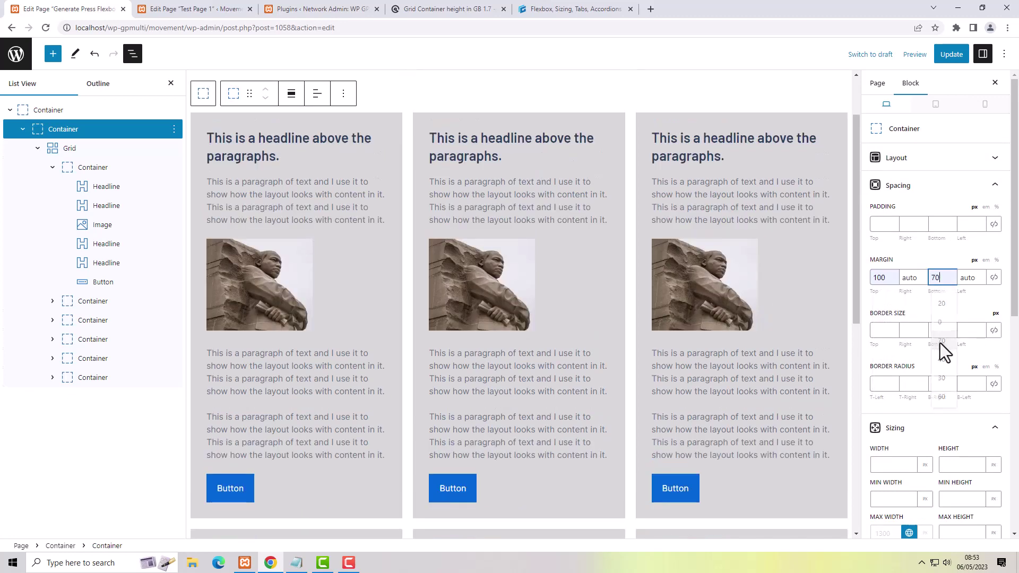
# - Update the page and check the grid on the published page before returning to the page editor
pyautogui.click(951, 54)
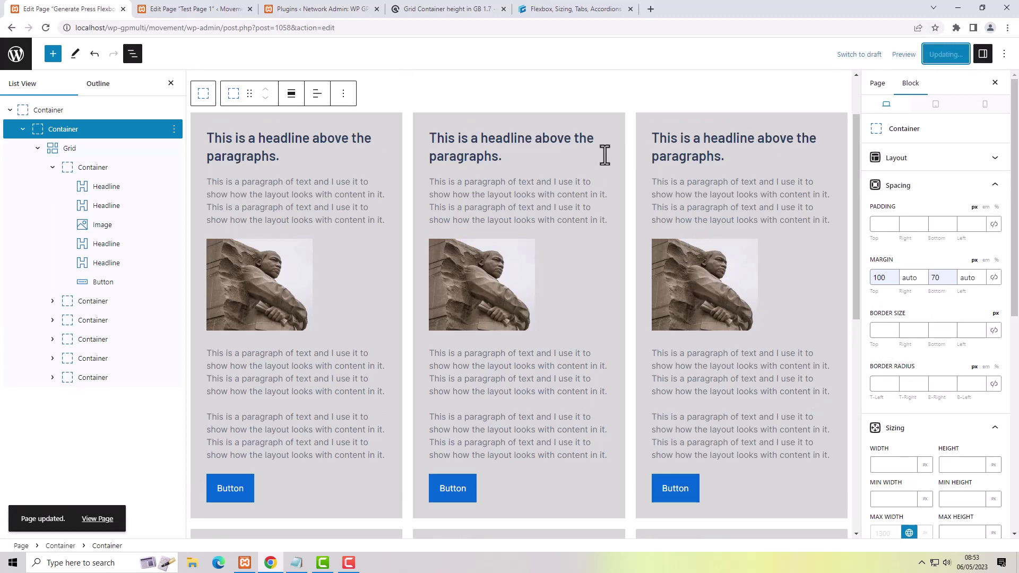
pyautogui.click(100, 519)
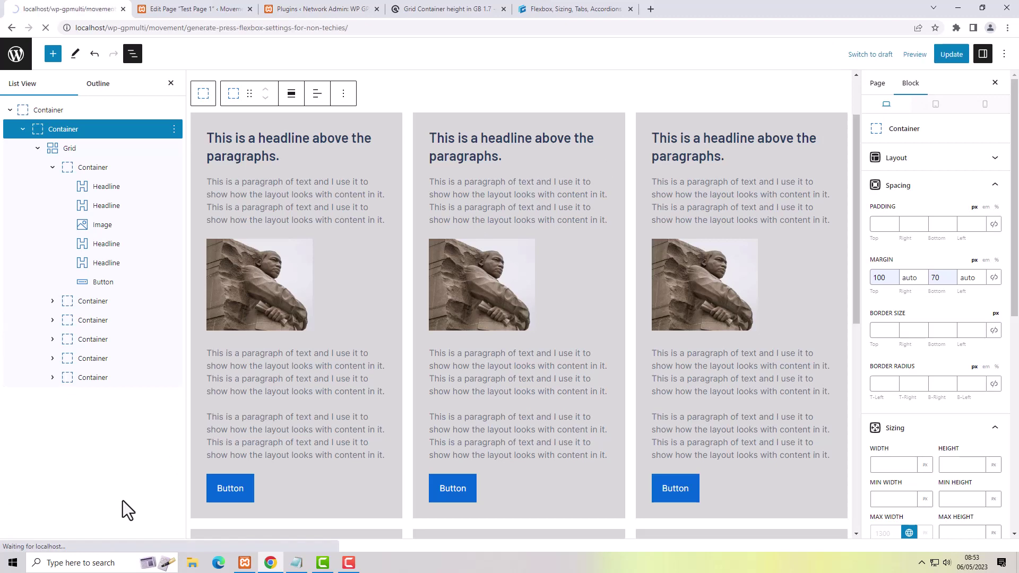
pyautogui.scroll(-8, 906, 305)
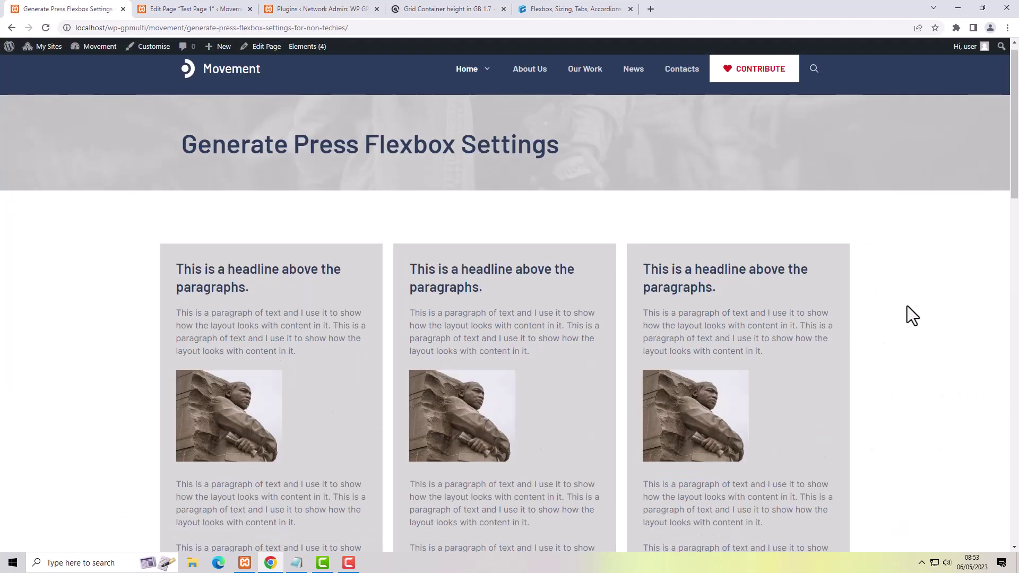
pyautogui.scroll(-5, 908, 318)
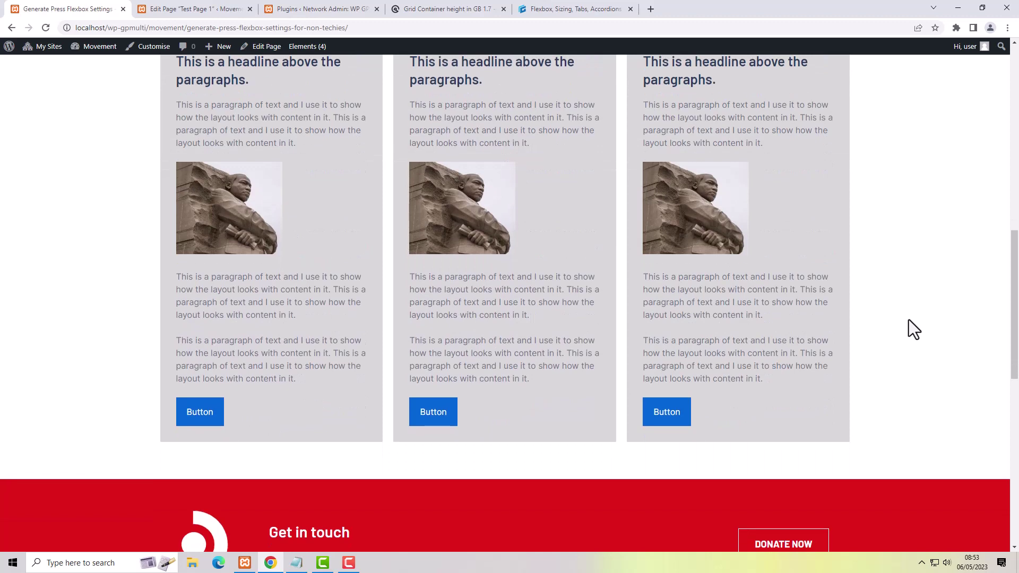
pyautogui.scroll(5, 908, 319)
pyautogui.scroll(10, 909, 319)
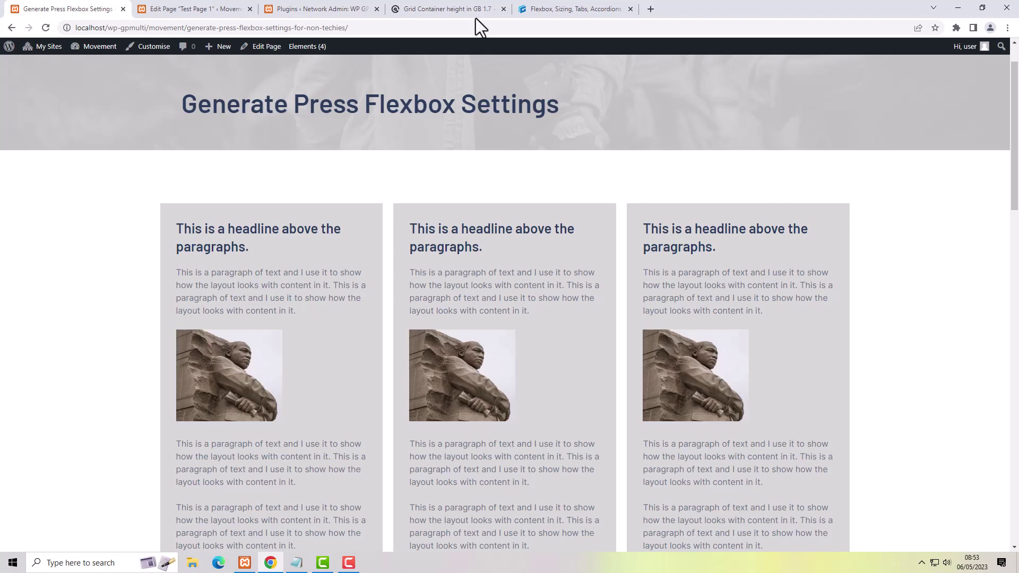
pyautogui.click(267, 47)
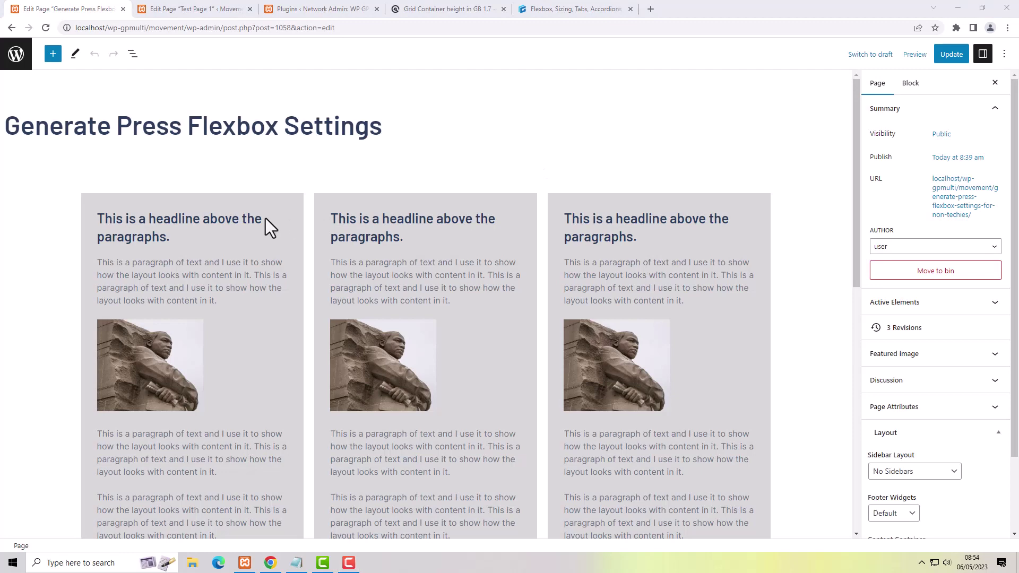
# - Open the block list, expand the nested containers and select the Grid block
pyautogui.click(133, 55)
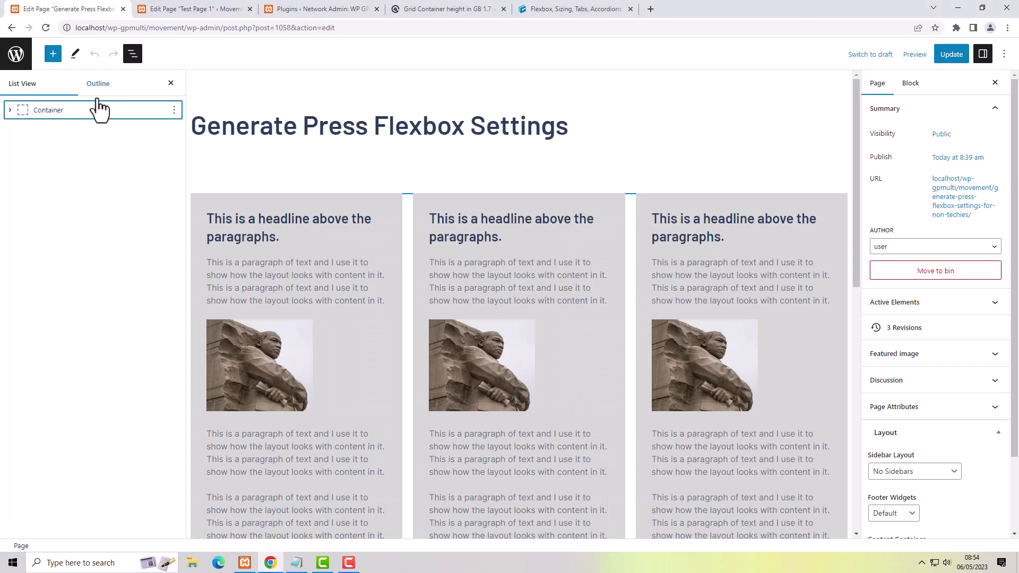
pyautogui.click(9, 111)
pyautogui.click(23, 130)
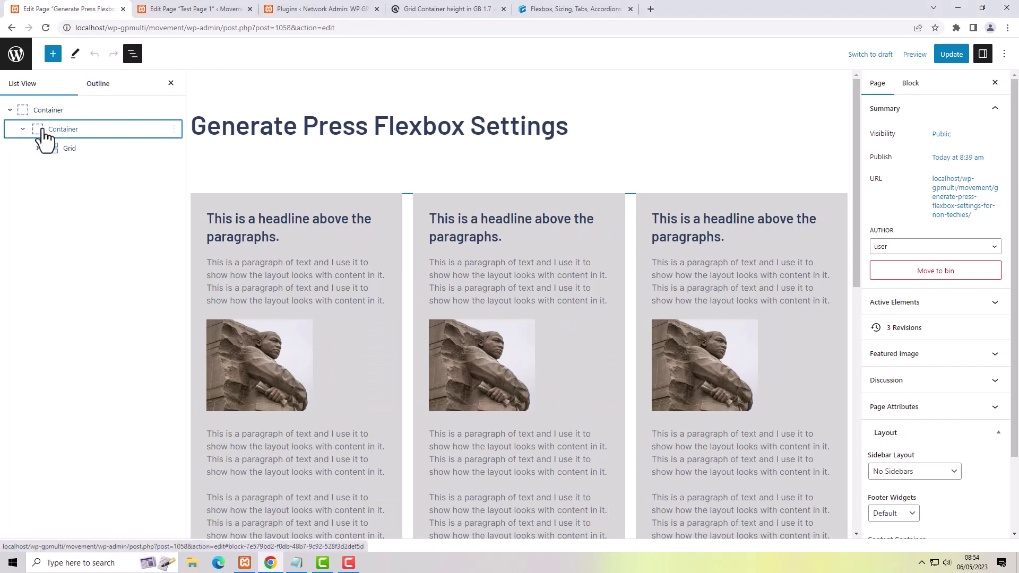
pyautogui.click(62, 152)
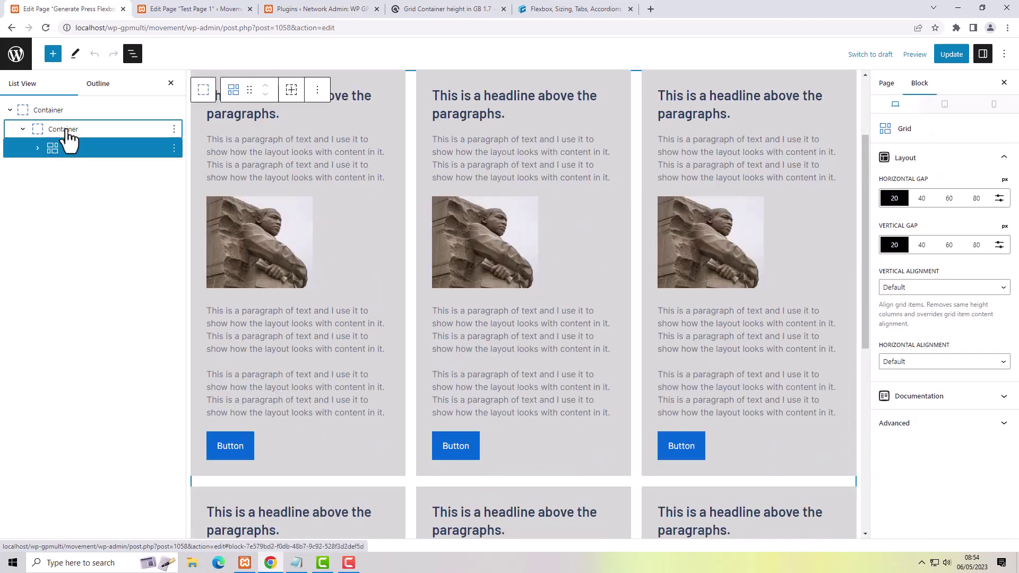
# - Try center and right text alignment on the container that holds the grid, and return it to left alignment
pyautogui.click(66, 131)
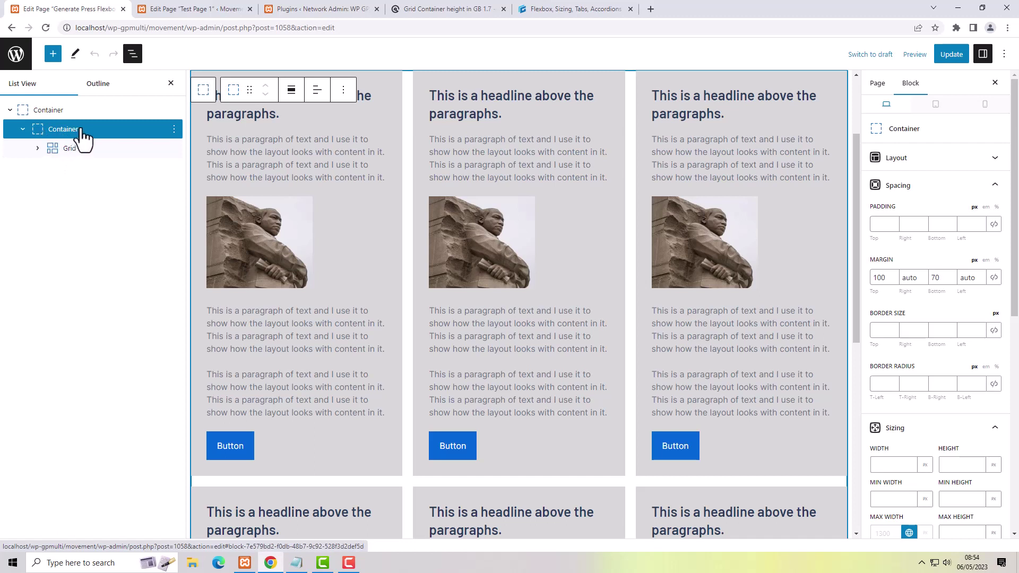
pyautogui.click(317, 92)
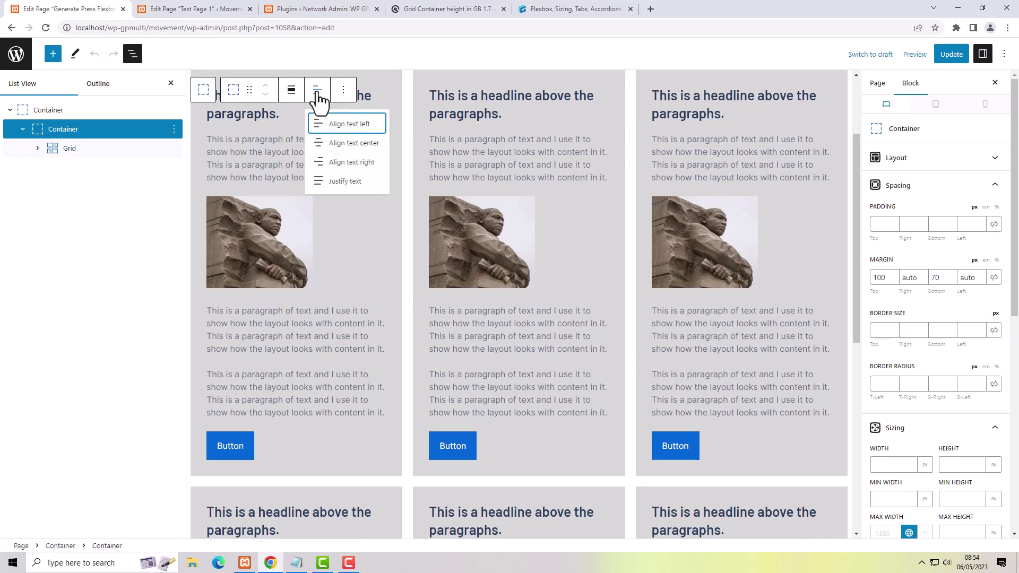
pyautogui.click(332, 146)
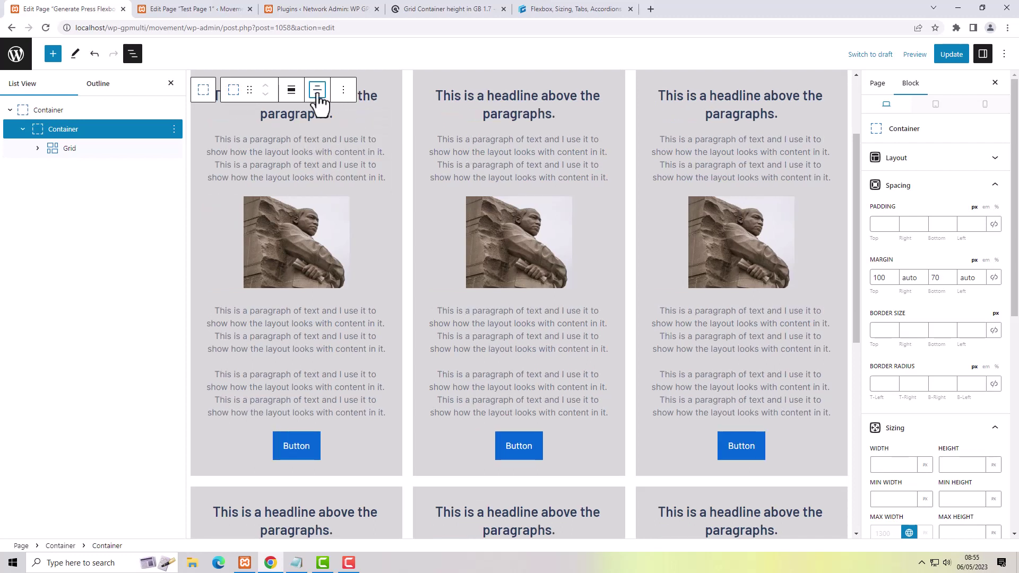
pyautogui.click(318, 91)
pyautogui.click(324, 164)
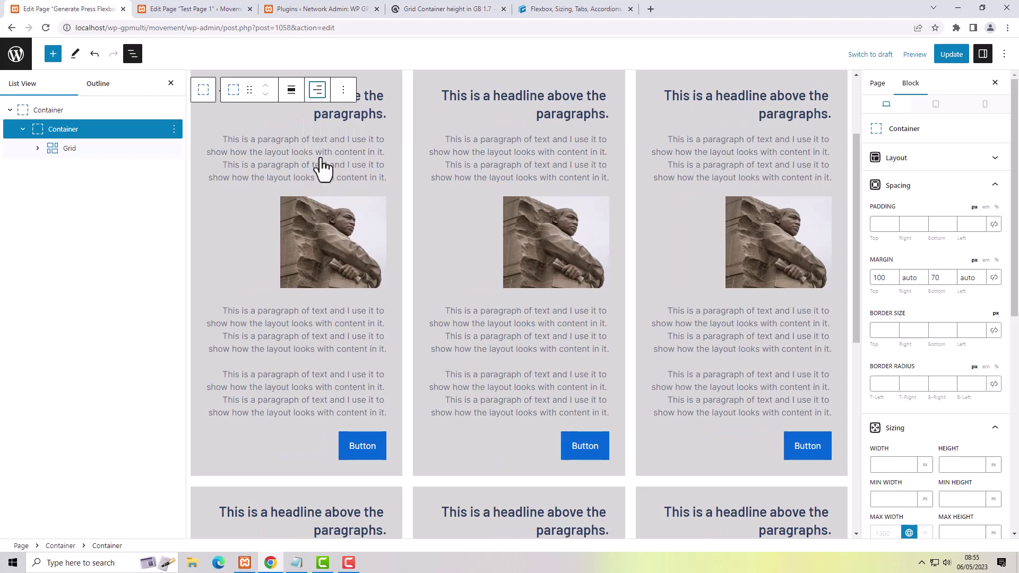
pyautogui.click(318, 93)
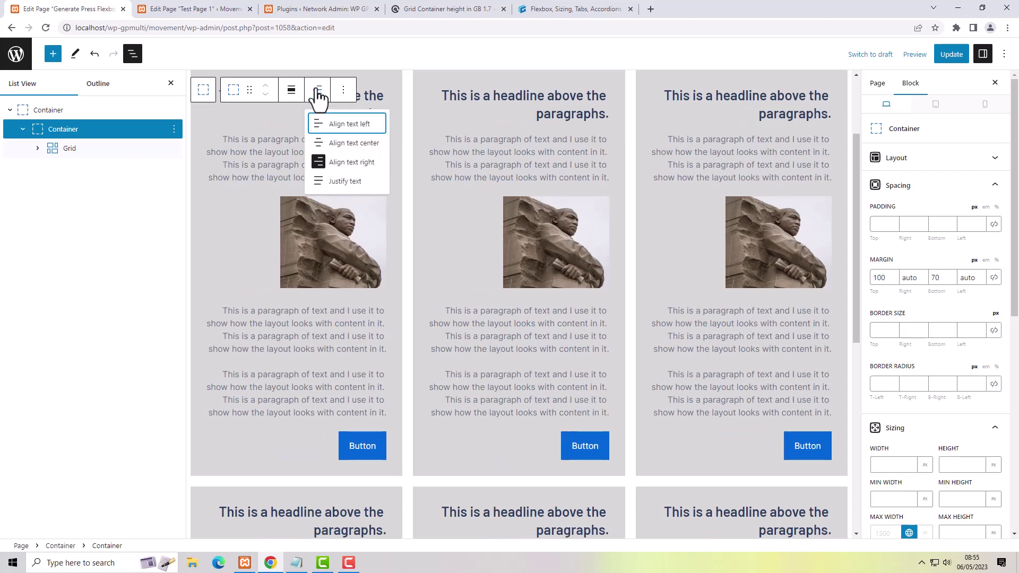
pyautogui.click(317, 163)
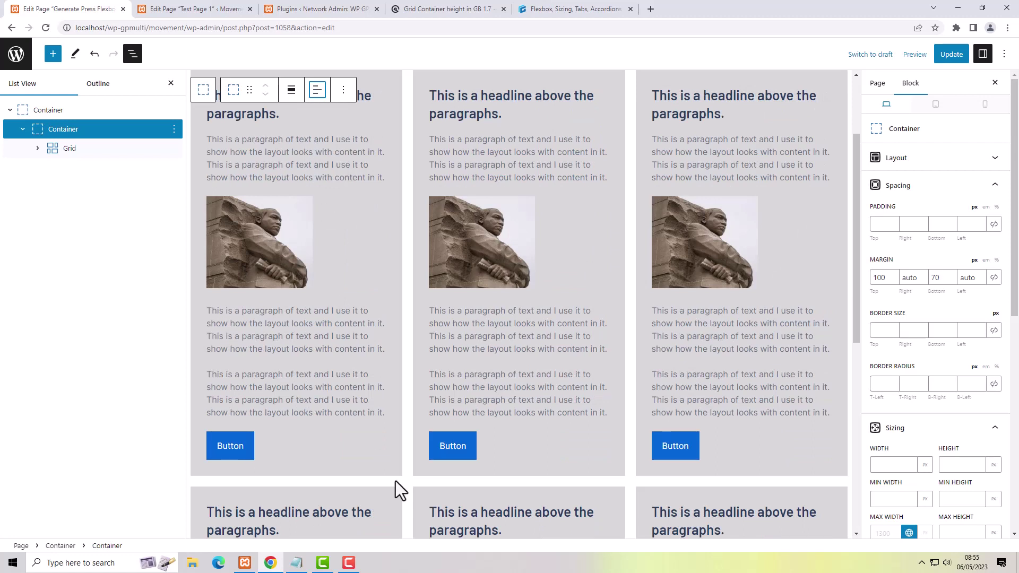
# - Expand the Grid in the block list and examine the sizing settings of its first and second content containers
pyautogui.scroll(3, 477, 467)
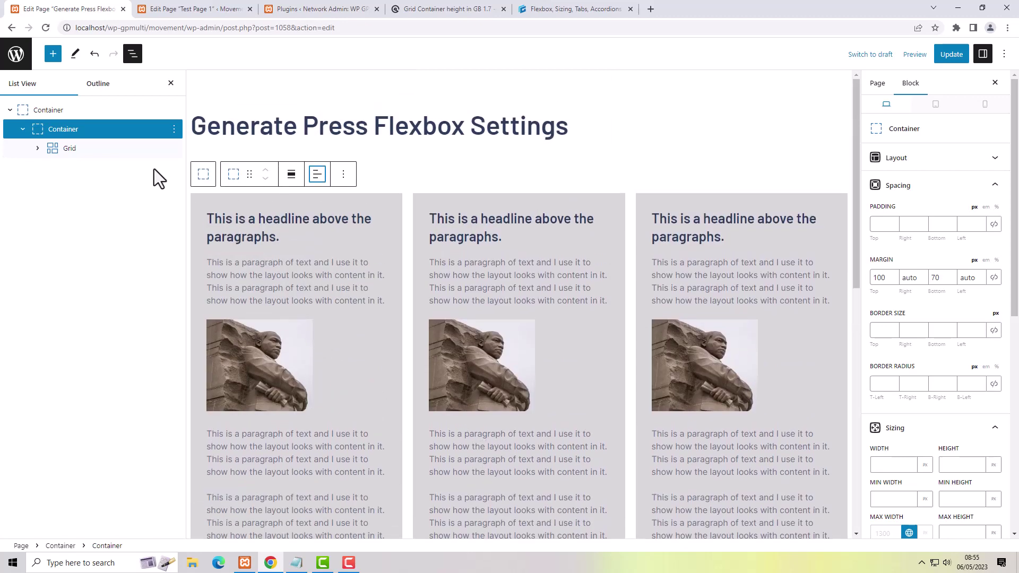
pyautogui.click(37, 149)
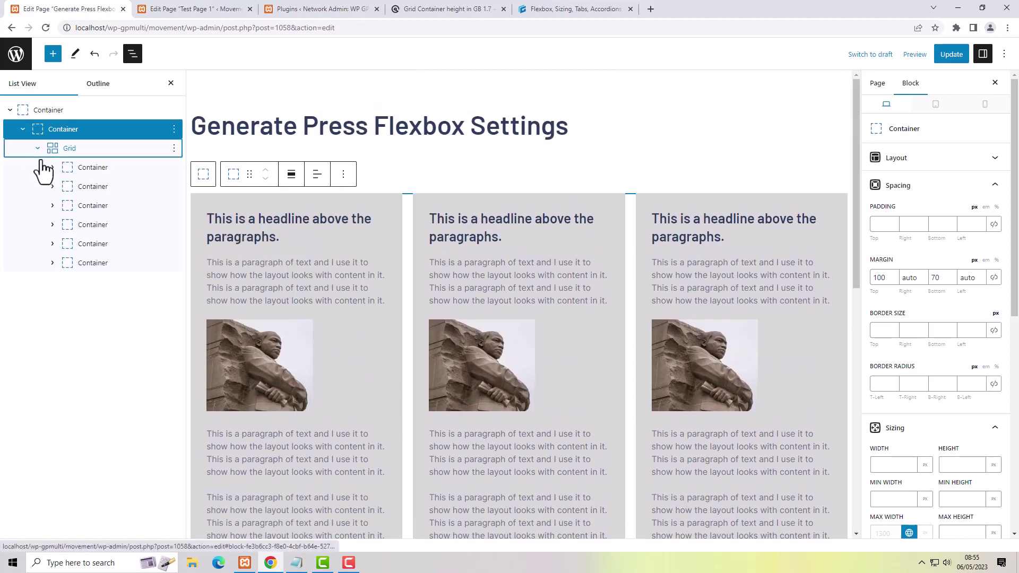
pyautogui.click(79, 172)
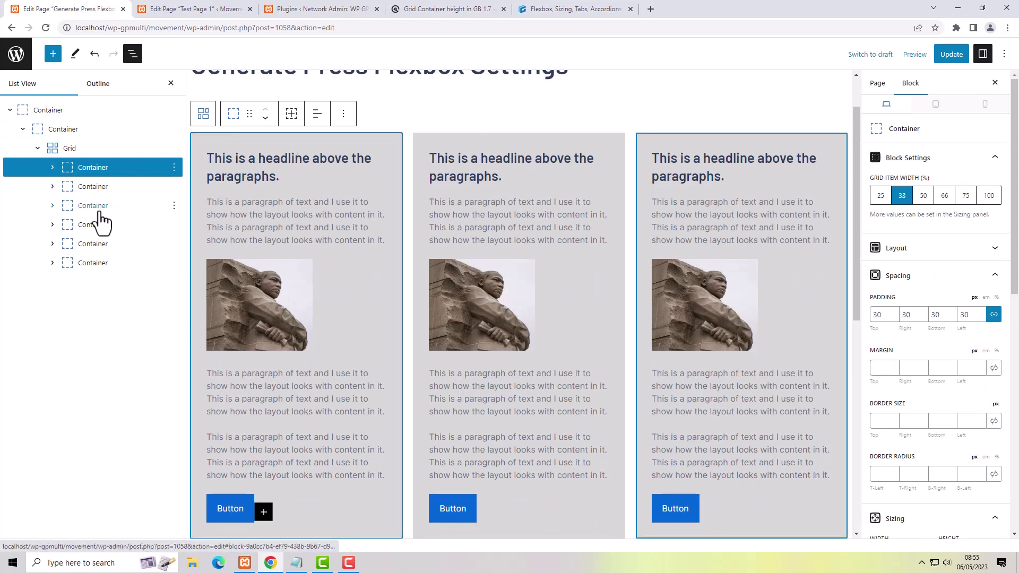
pyautogui.moveTo(1014, 229); pyautogui.dragTo(1017, 407)
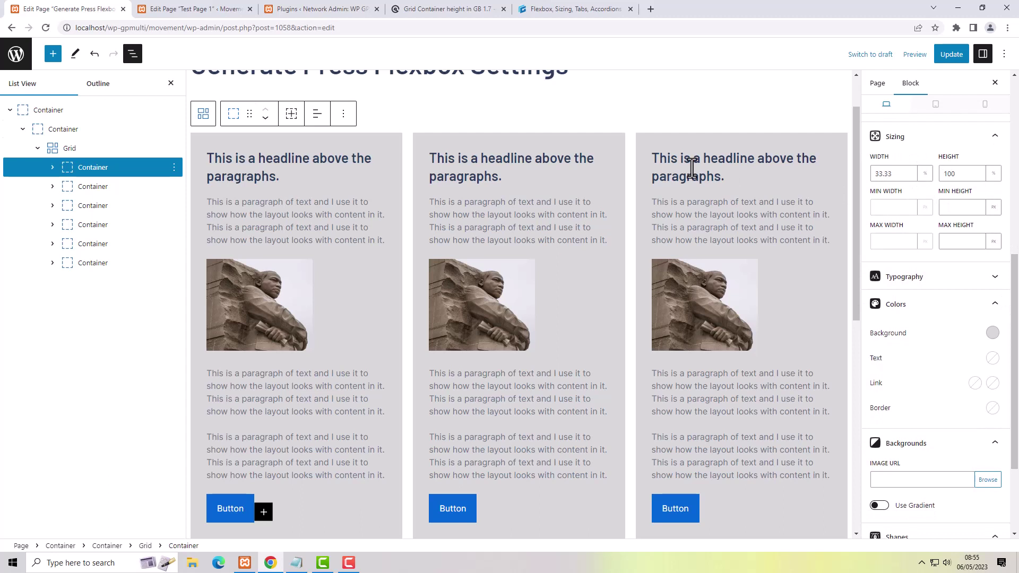
pyautogui.click(96, 197)
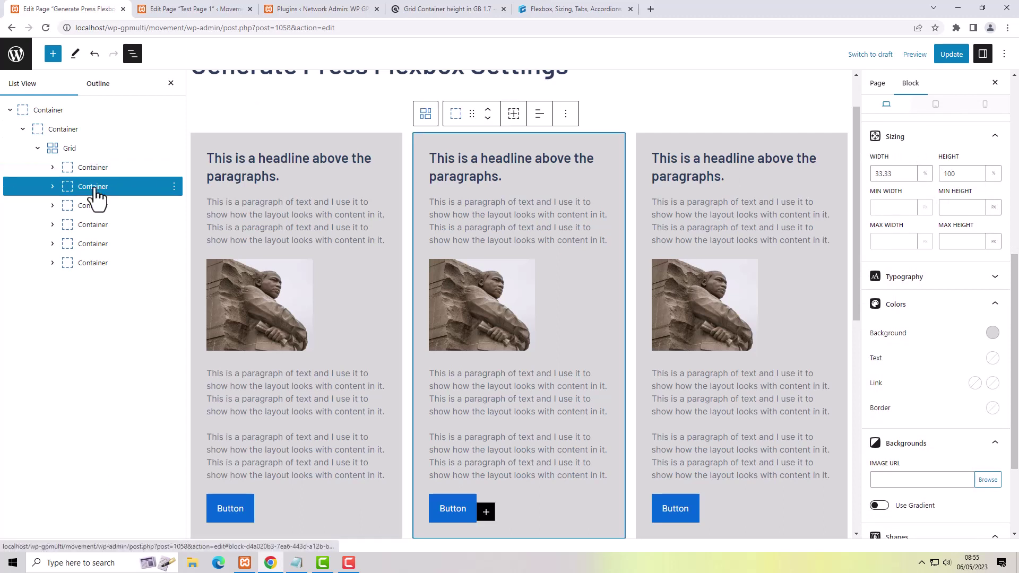
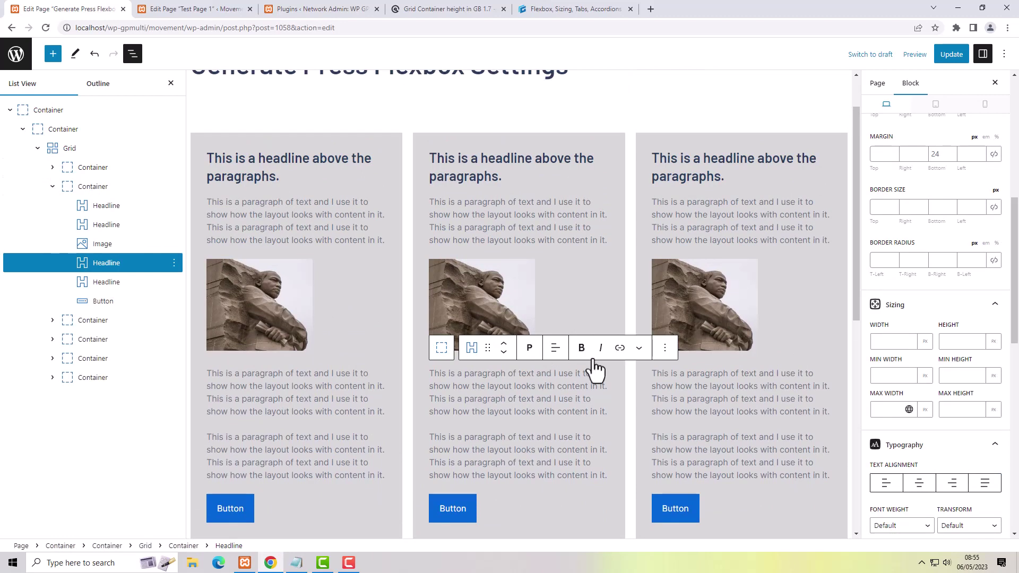
# - Remove both paragraph headlines below the image in the grid's second container
pyautogui.click(666, 347)
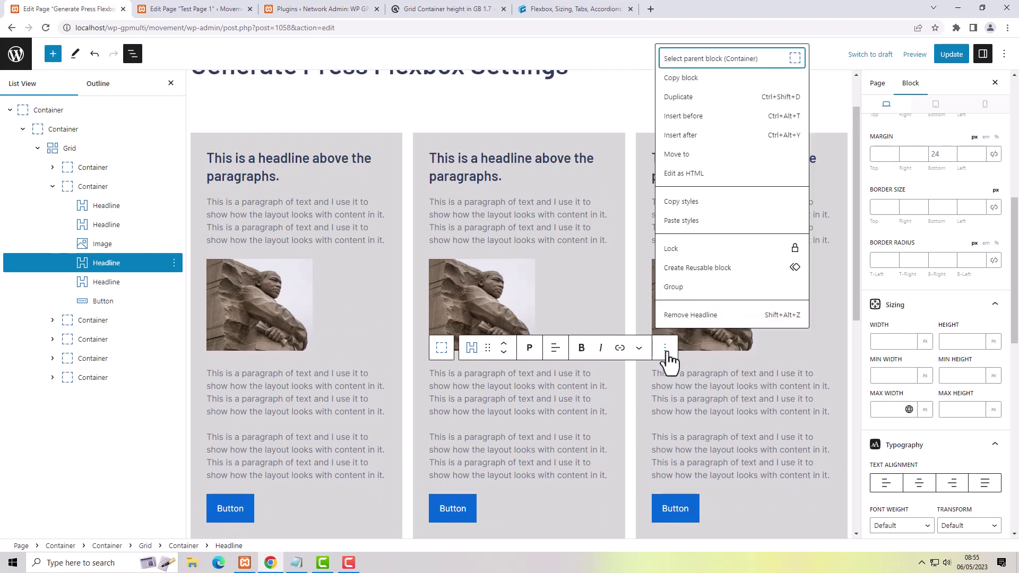
pyautogui.click(679, 317)
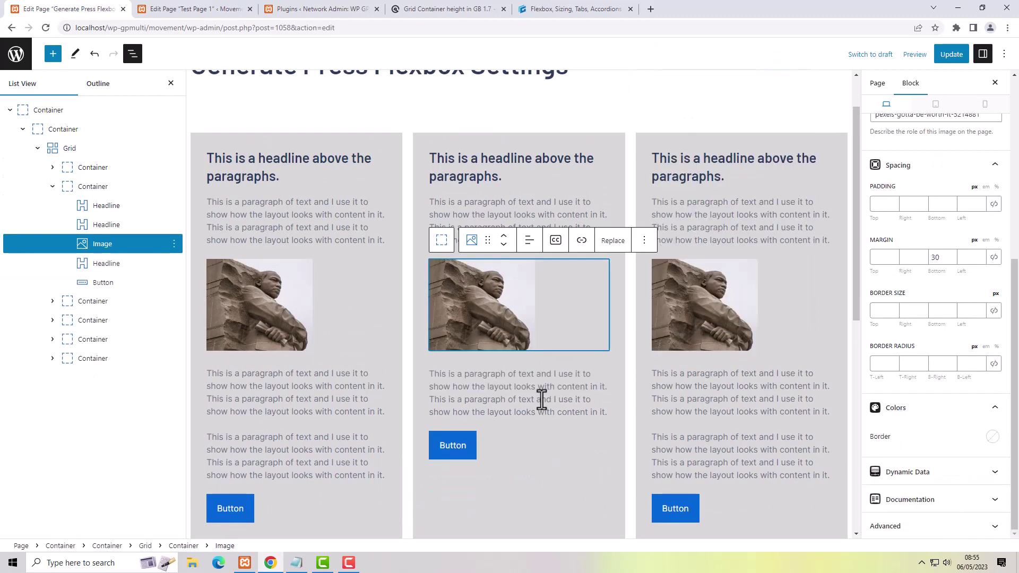
pyautogui.click(540, 399)
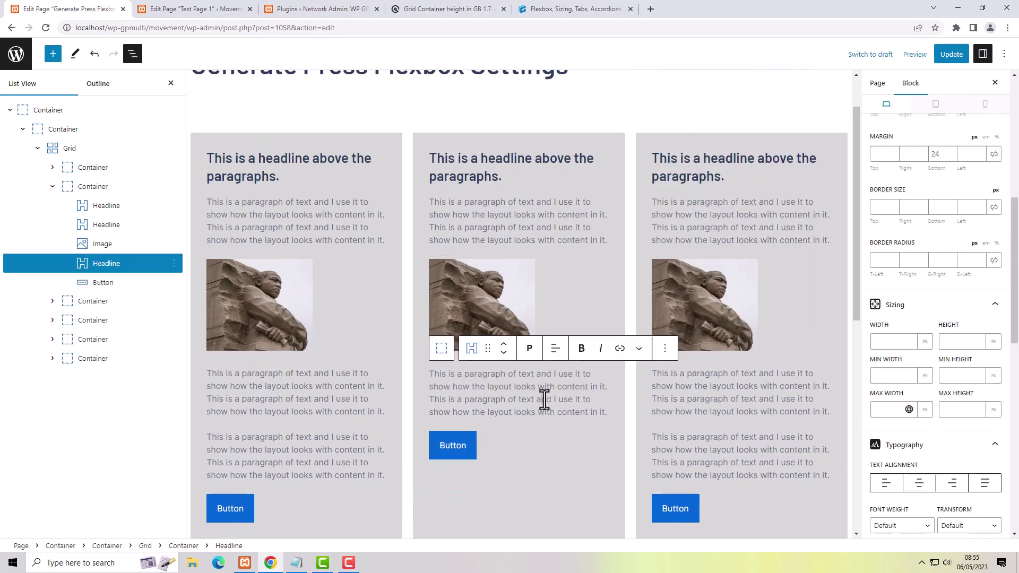
pyautogui.click(665, 348)
pyautogui.click(683, 318)
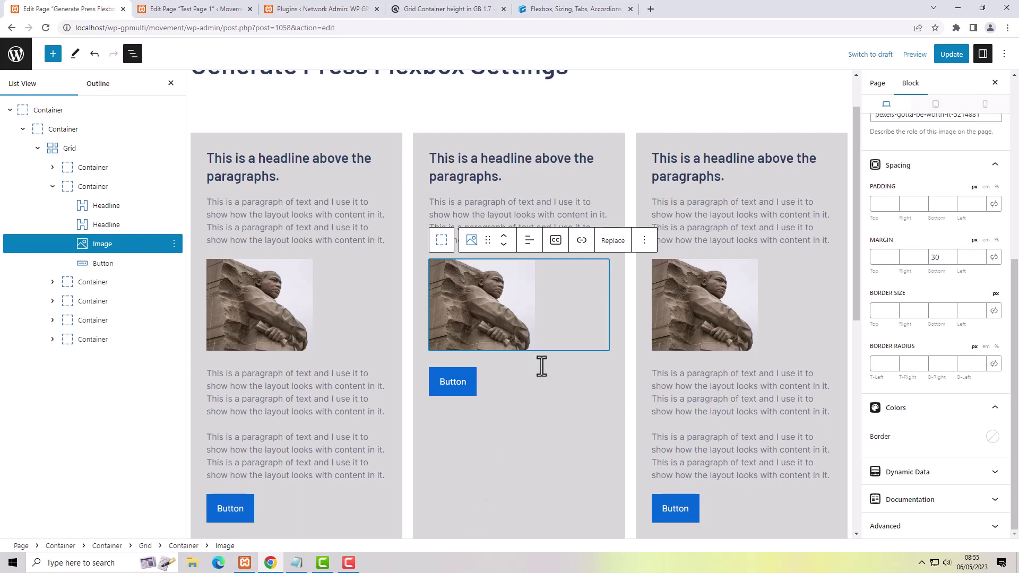
# - Remove the image and the paragraph headline that followed it from the grid's third container
pyautogui.moveTo(696, 367)
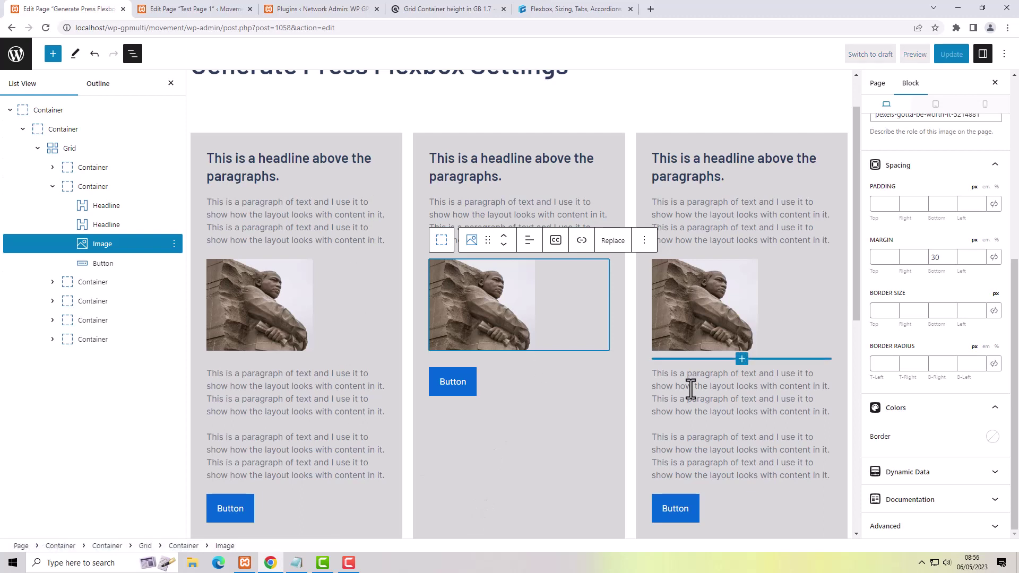
pyautogui.click(724, 284)
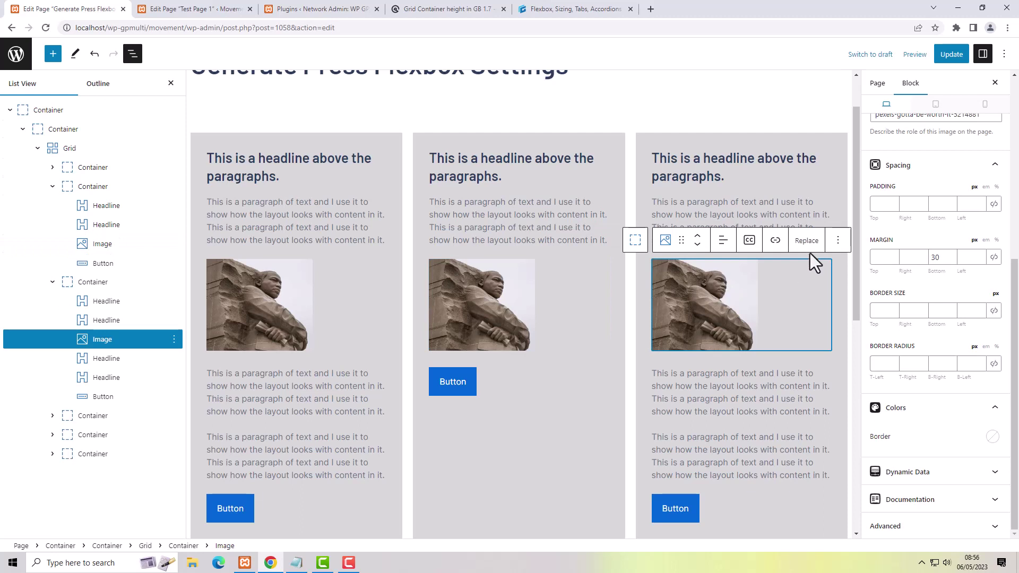
pyautogui.click(839, 242)
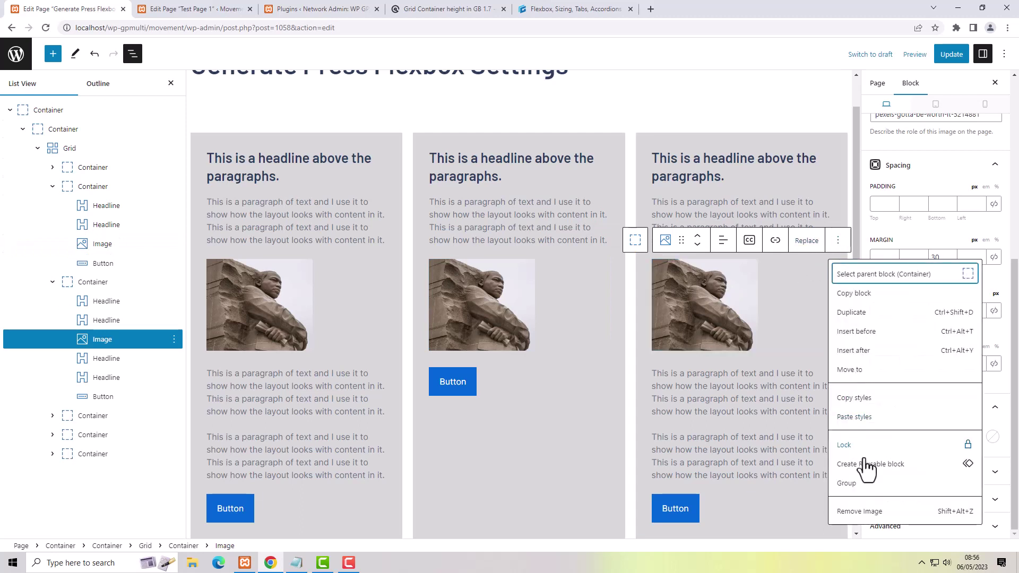
pyautogui.click(873, 515)
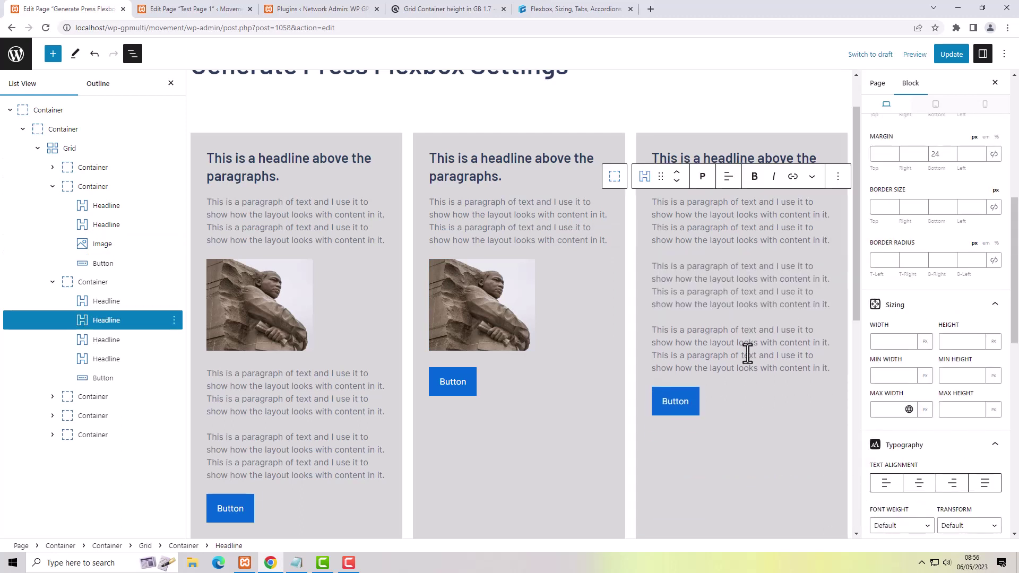
pyautogui.click(728, 288)
pyautogui.click(838, 242)
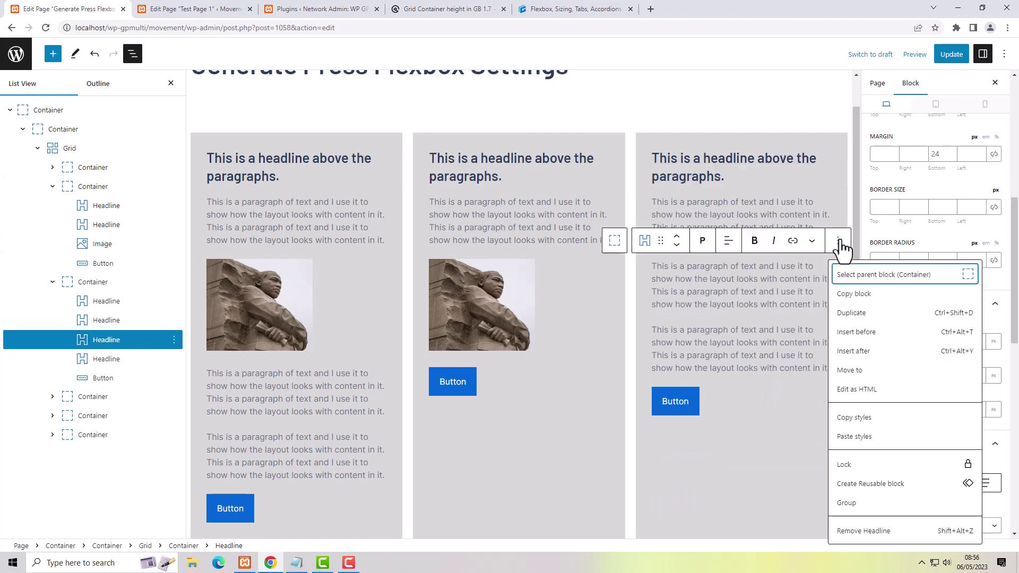
pyautogui.click(861, 531)
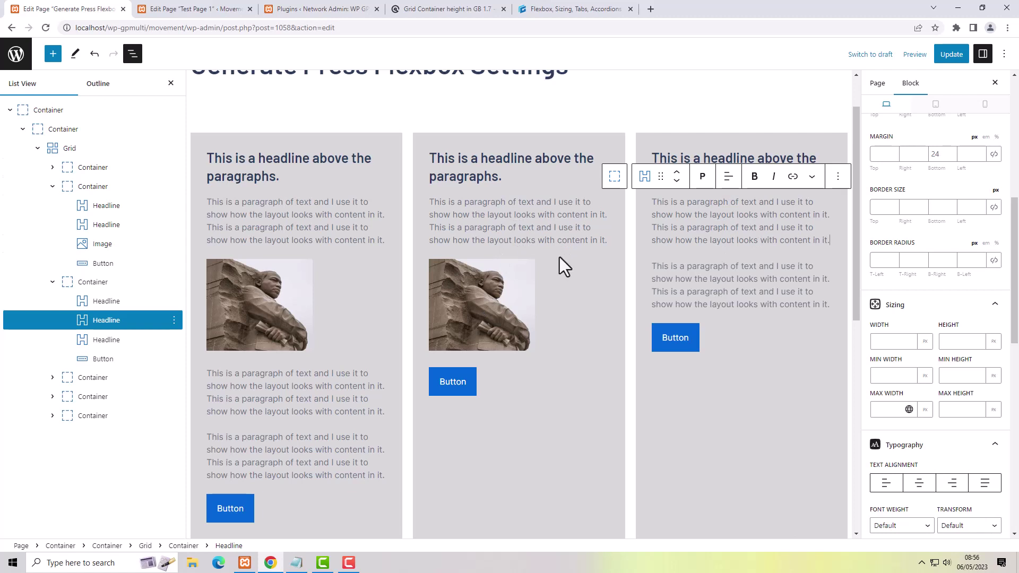
# - Set the layout display of the grid's second container to Flex
pyautogui.moveTo(560, 257)
pyautogui.click(441, 137)
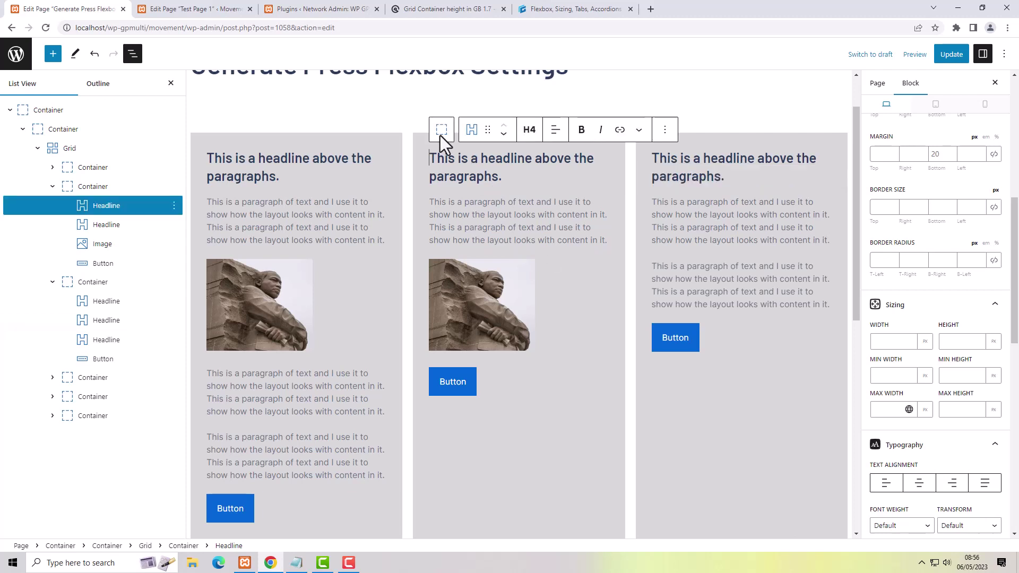
pyautogui.click(97, 189)
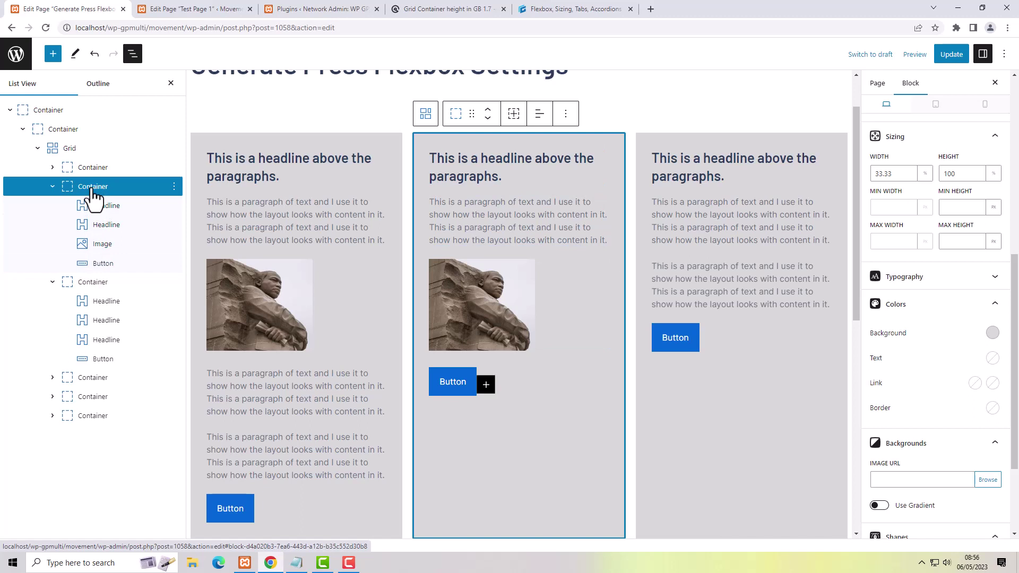
pyautogui.scroll(7, 934, 318)
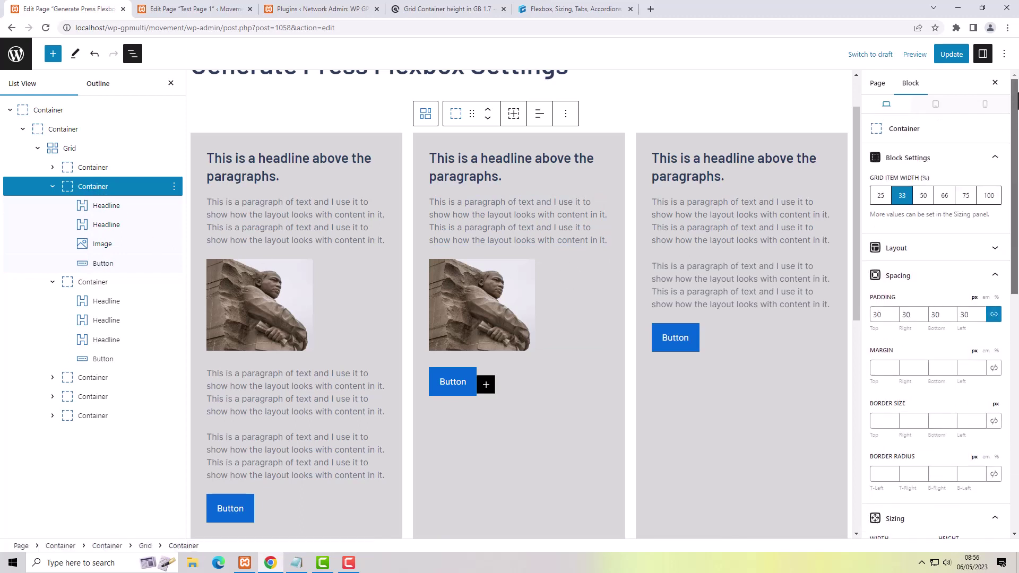
pyautogui.click(966, 248)
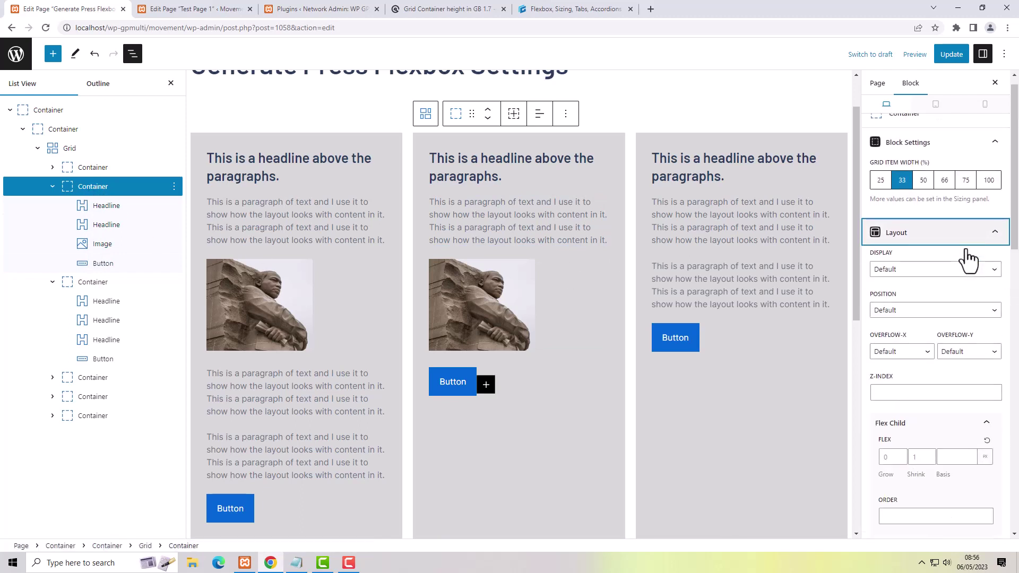
pyautogui.click(904, 265)
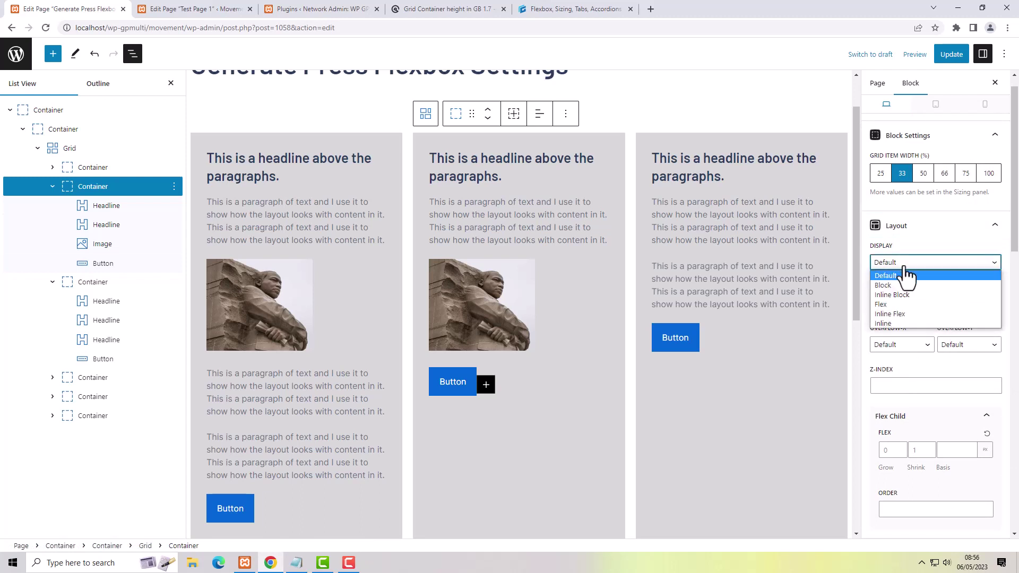
pyautogui.press('Escape')
pyautogui.press('f')
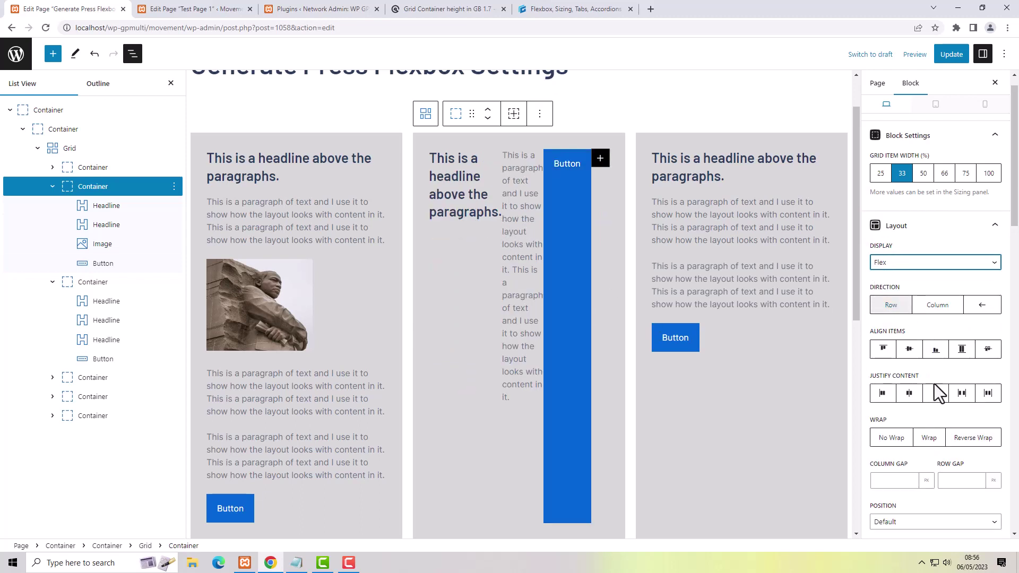
# - Set the second container's flex direction to Column and justify its content with space between
pyautogui.click(936, 306)
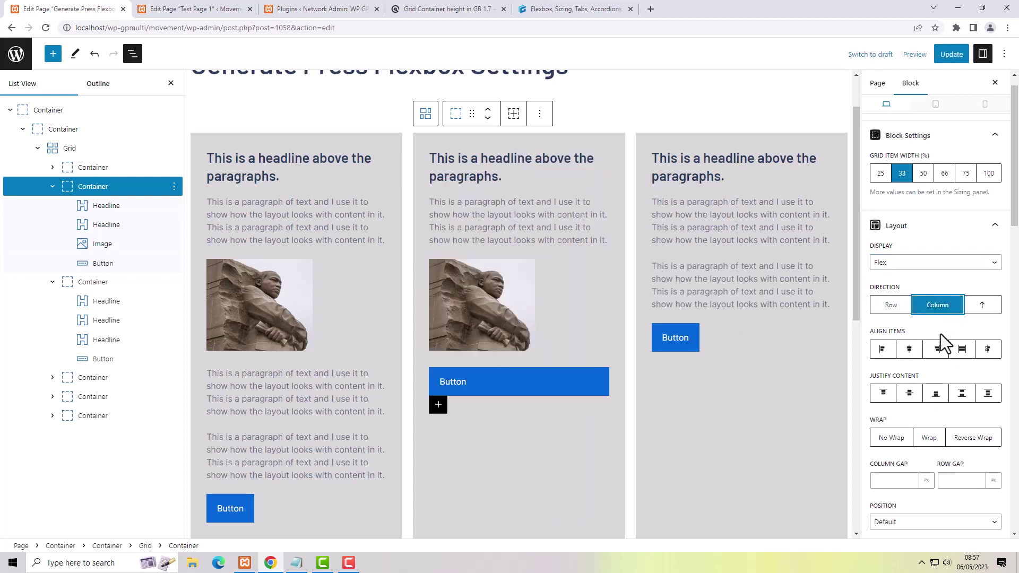
pyautogui.click(961, 399)
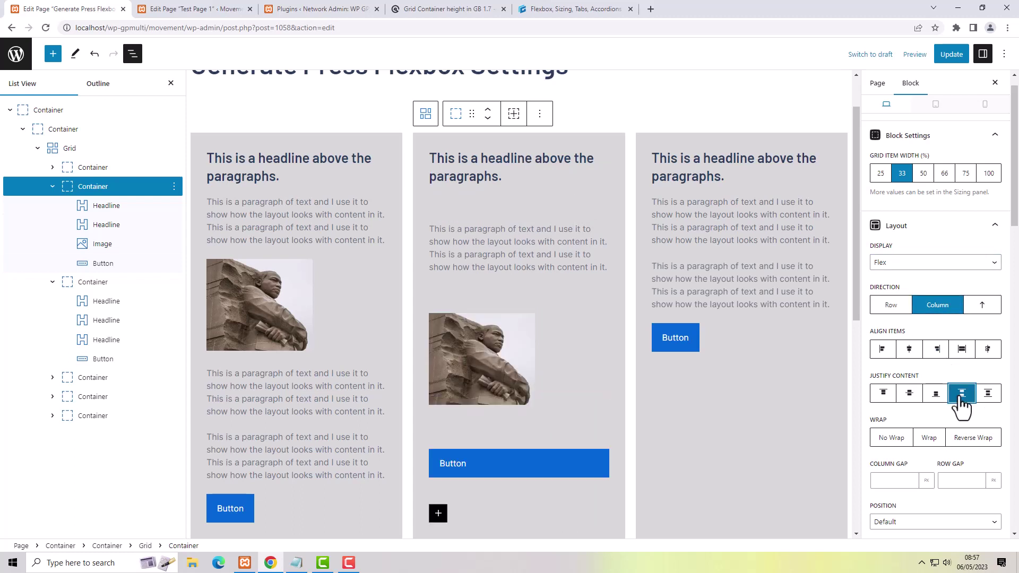
pyautogui.click(848, 307)
pyautogui.scroll(-2, 661, 344)
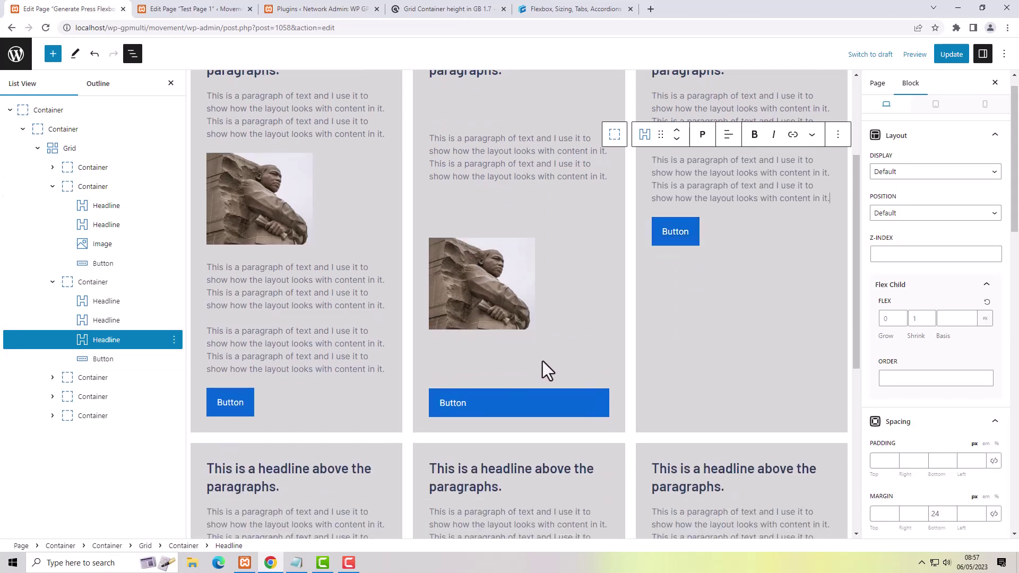
pyautogui.scroll(3, 567, 361)
pyautogui.scroll(-1, 568, 360)
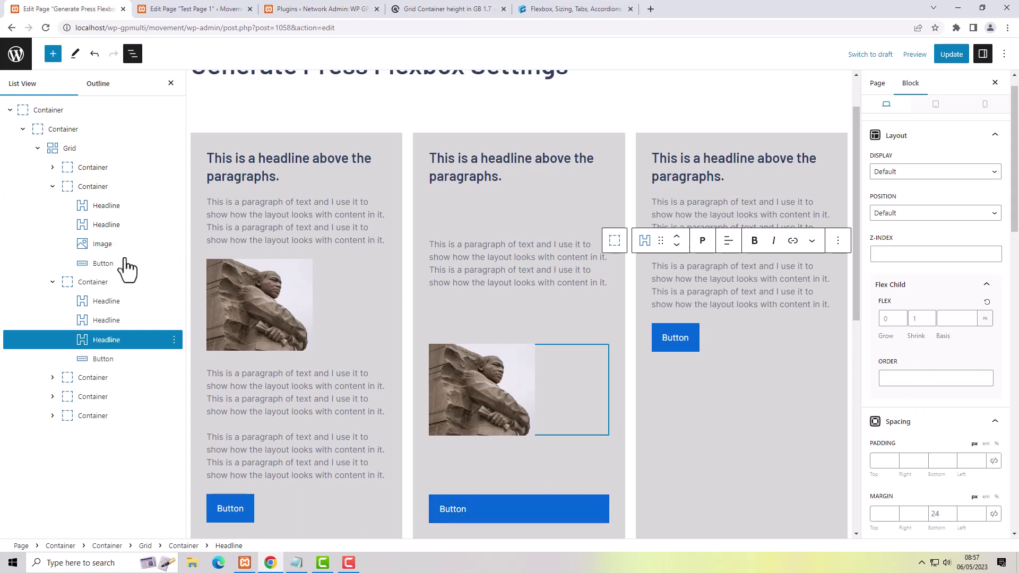
# - Clear the space-between content justification of the grid's second container
pyautogui.click(97, 283)
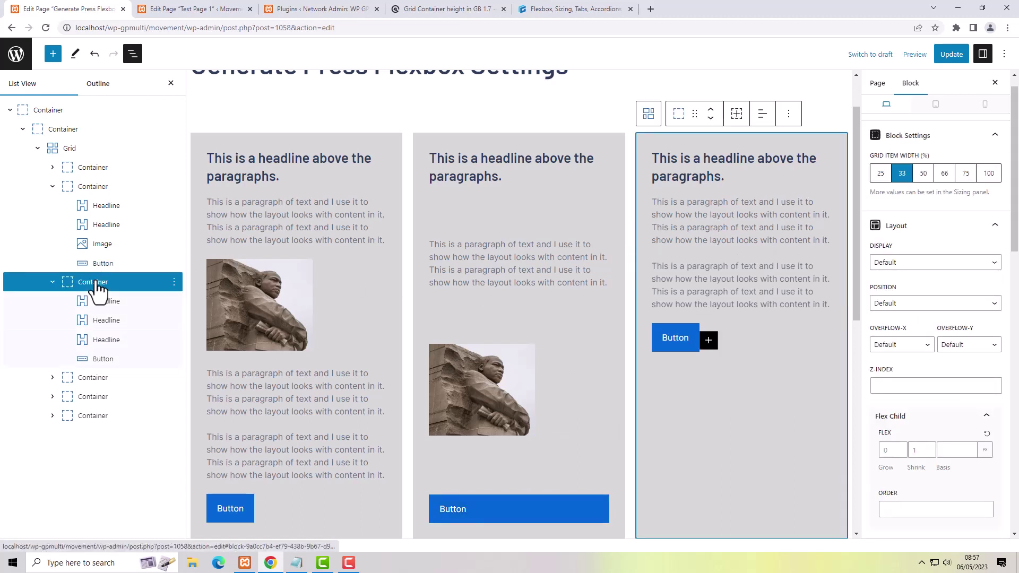
pyautogui.click(424, 138)
pyautogui.click(441, 138)
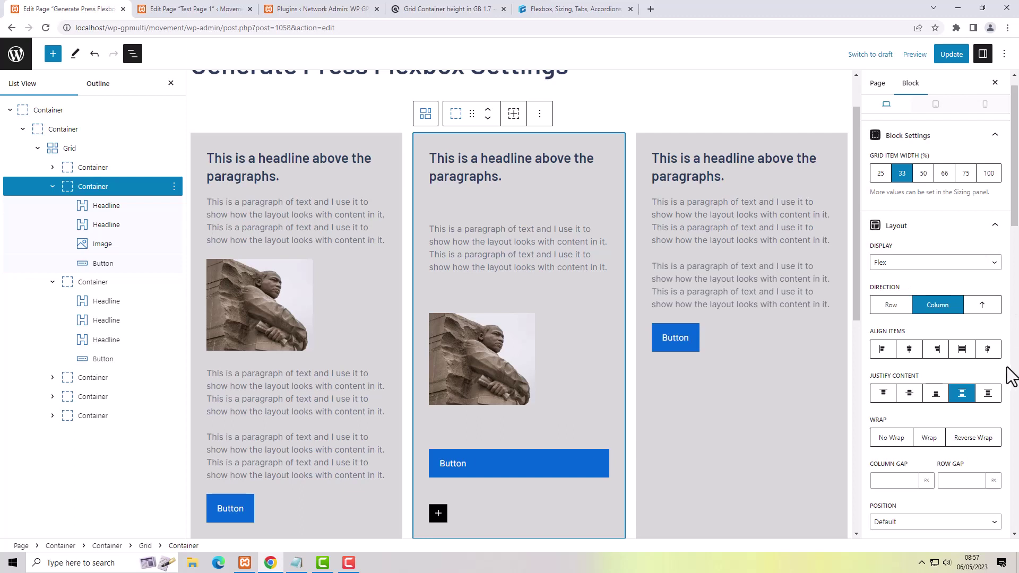
pyautogui.click(961, 394)
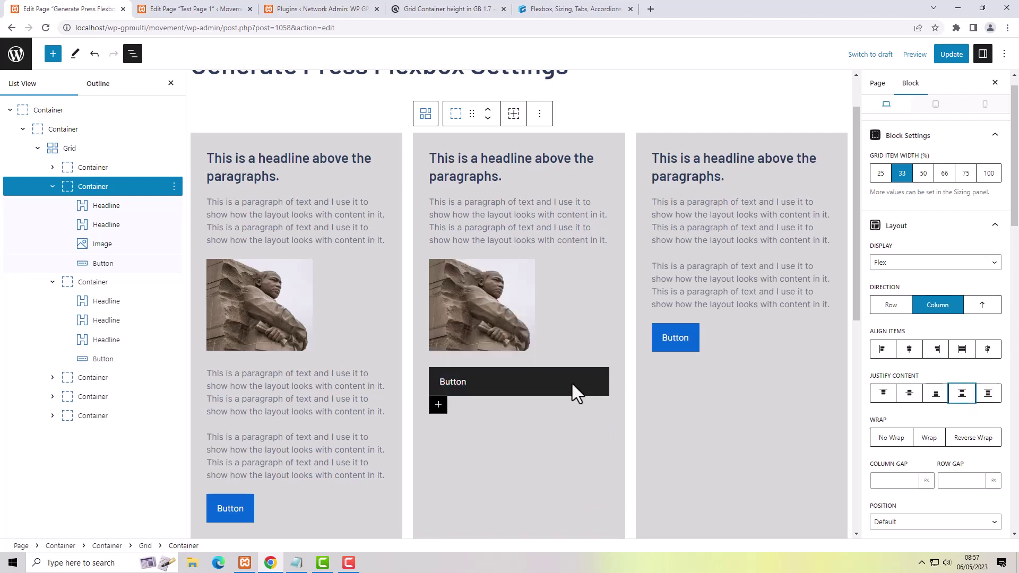
# - Set the right margin of the button in the grid's second container to auto
pyautogui.click(570, 379)
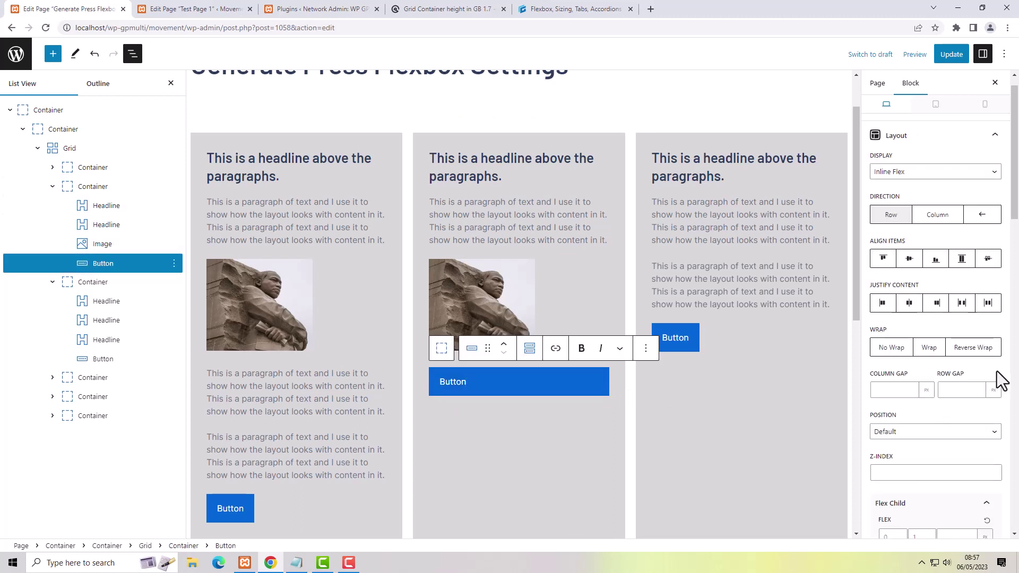
pyautogui.scroll(-7, 997, 374)
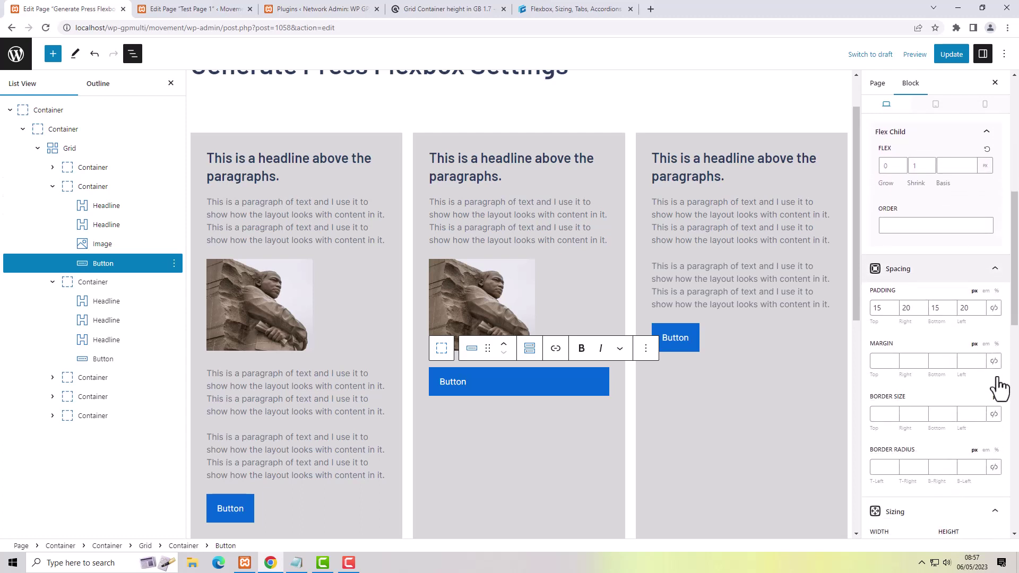
pyautogui.scroll(-1, 999, 389)
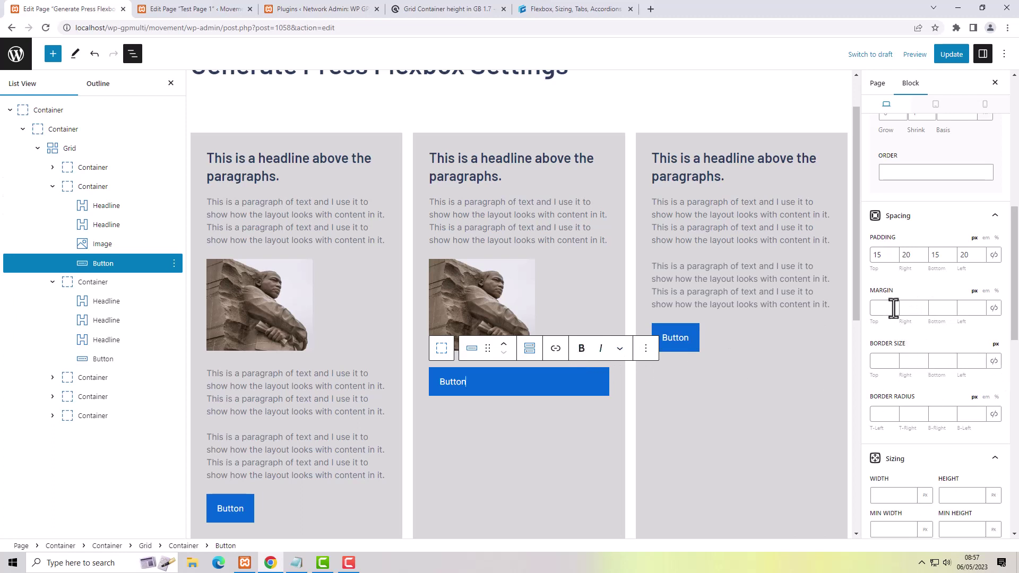
pyautogui.click(910, 311)
pyautogui.click(913, 334)
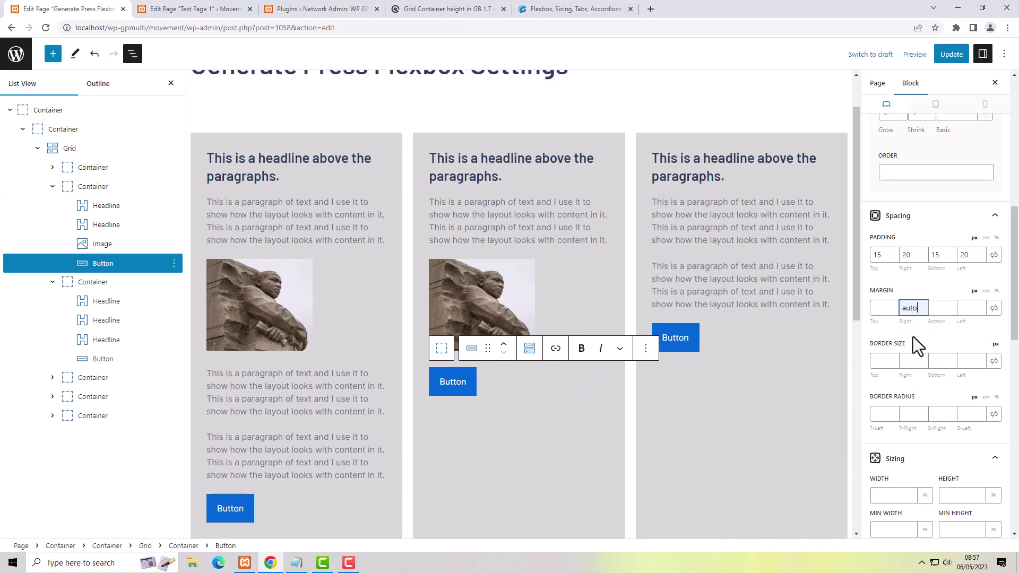
# - Clear the right margin of the second container's button and set its left margin to auto instead
pyautogui.doubleClick(907, 308)
pyautogui.press('BackSpace')
pyautogui.click(964, 308)
pyautogui.click(974, 334)
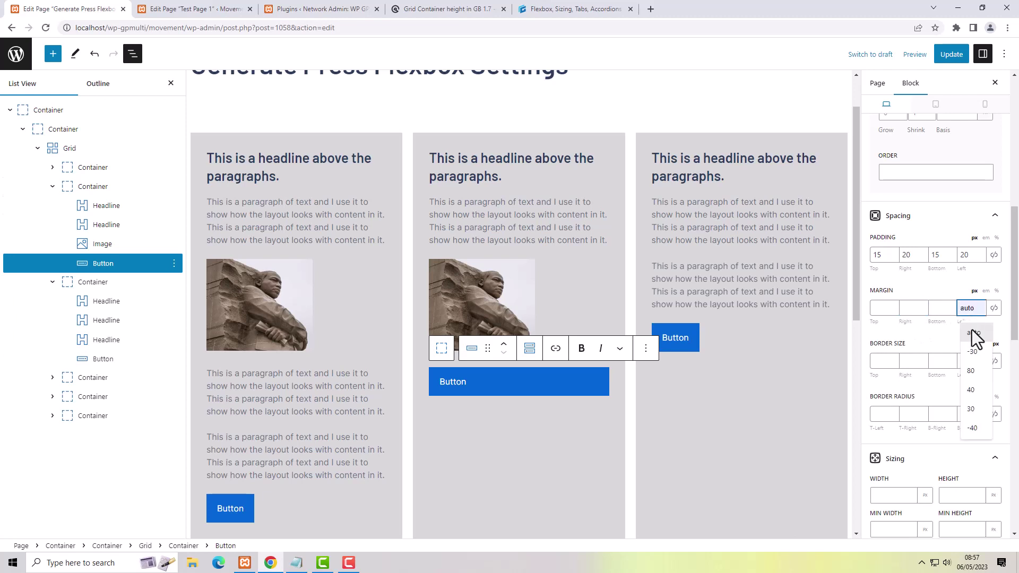
pyautogui.click(974, 332)
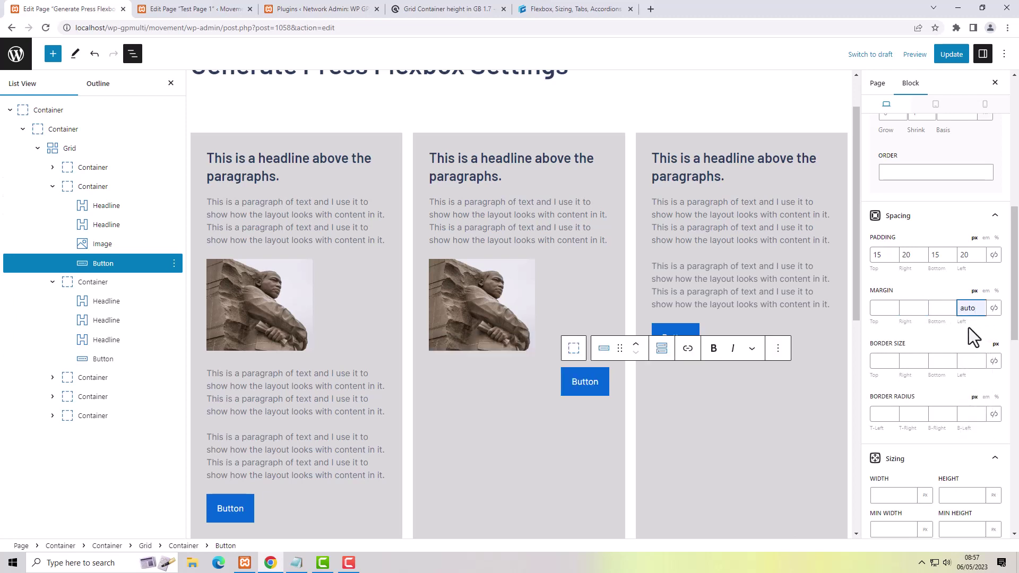
# - Set the right and top margins of the second container's button to auto as well
pyautogui.click(910, 308)
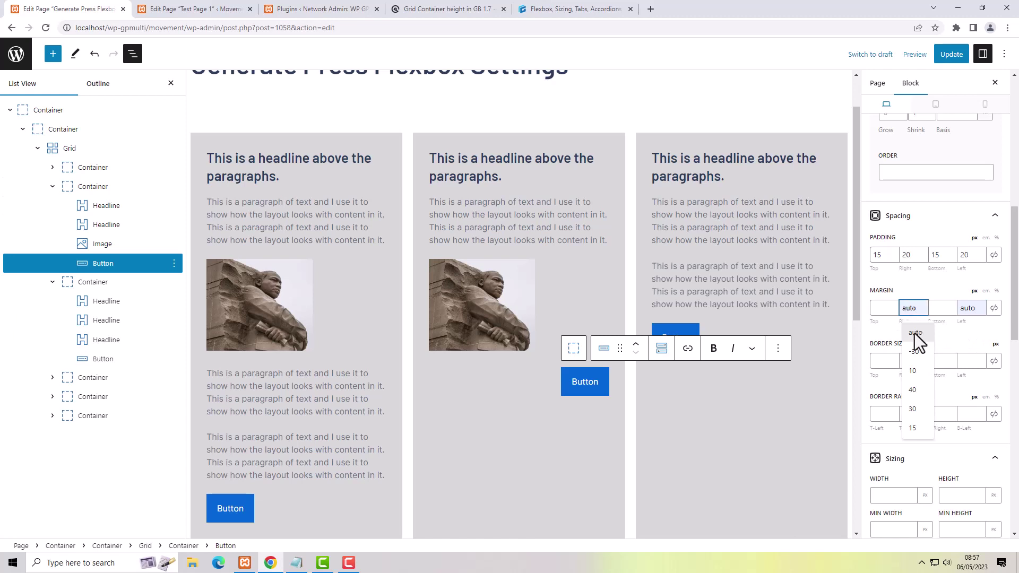
pyautogui.click(915, 333)
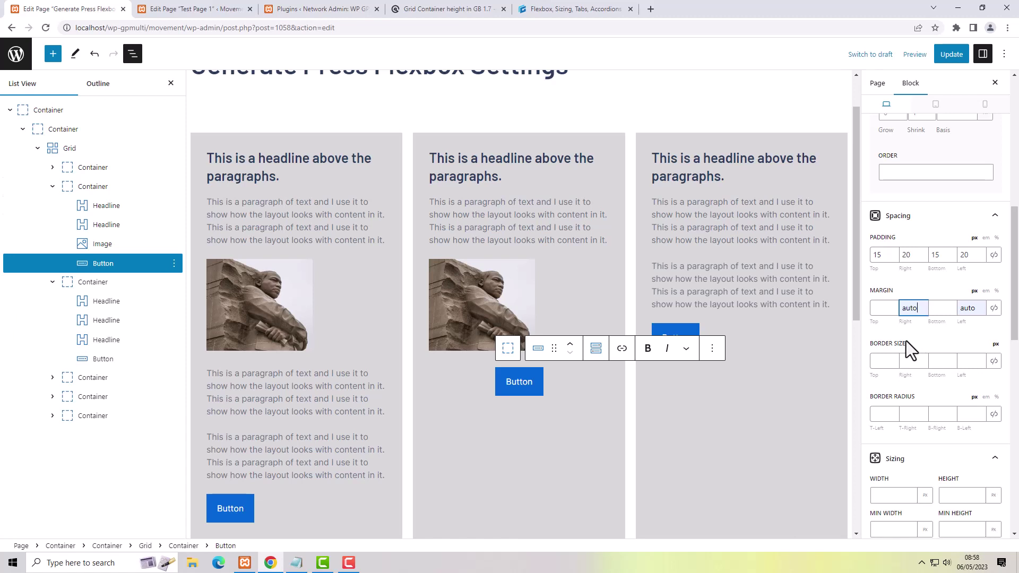
pyautogui.click(873, 306)
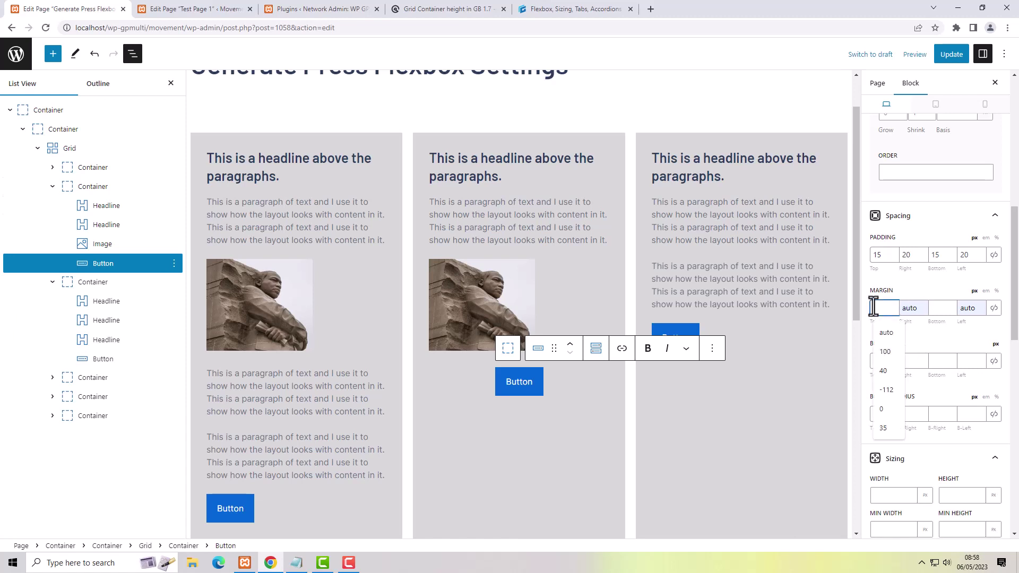
pyautogui.click(885, 333)
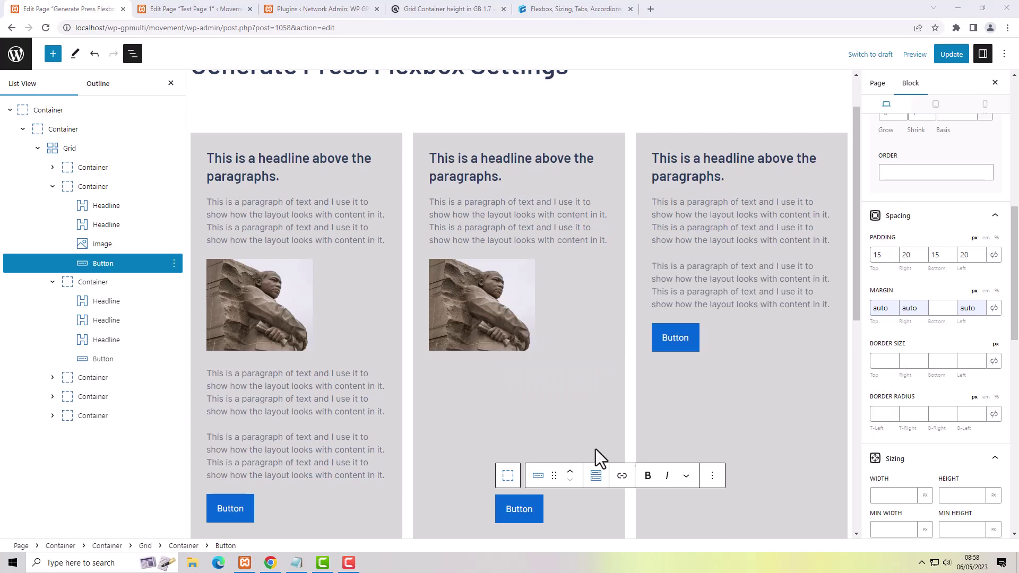
# - Set the top margin of the image in the grid's second container to auto
pyautogui.click(509, 284)
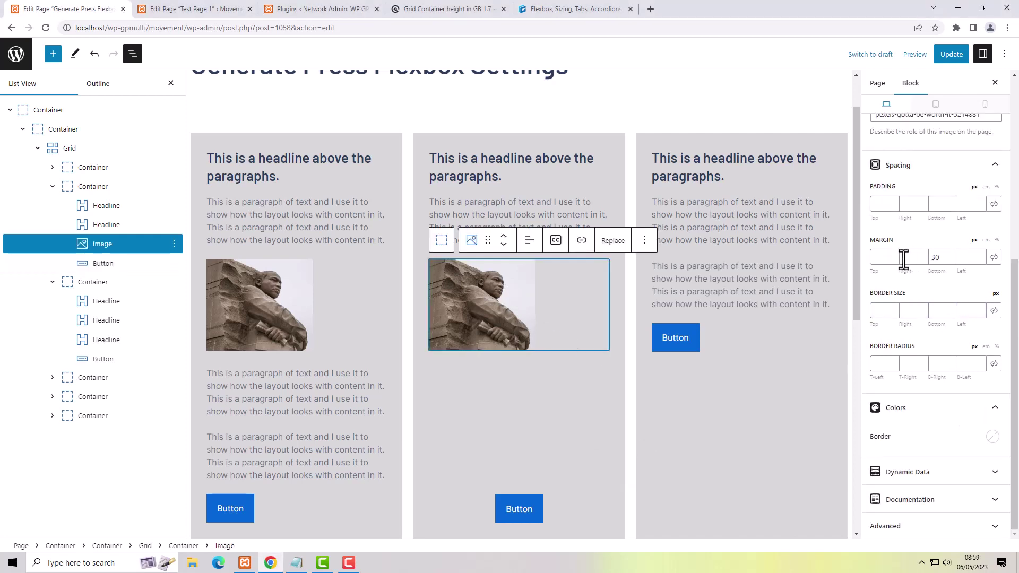
pyautogui.click(882, 256)
pyautogui.click(891, 283)
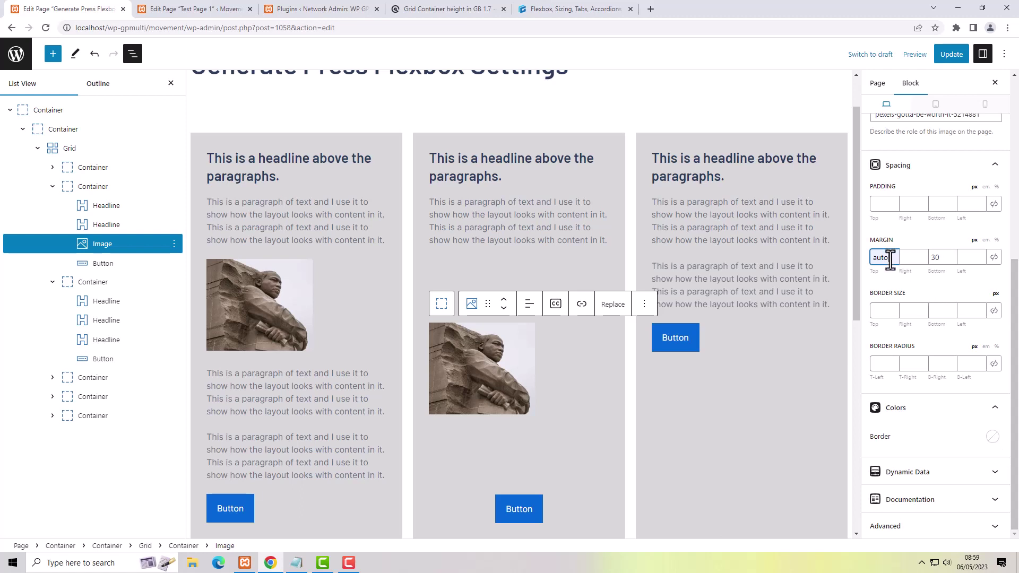
# - Try a top margin of 60 px on the second container's image, clear it and restore auto
pyautogui.moveTo(889, 258); pyautogui.dragTo(868, 257)
pyautogui.write('60')
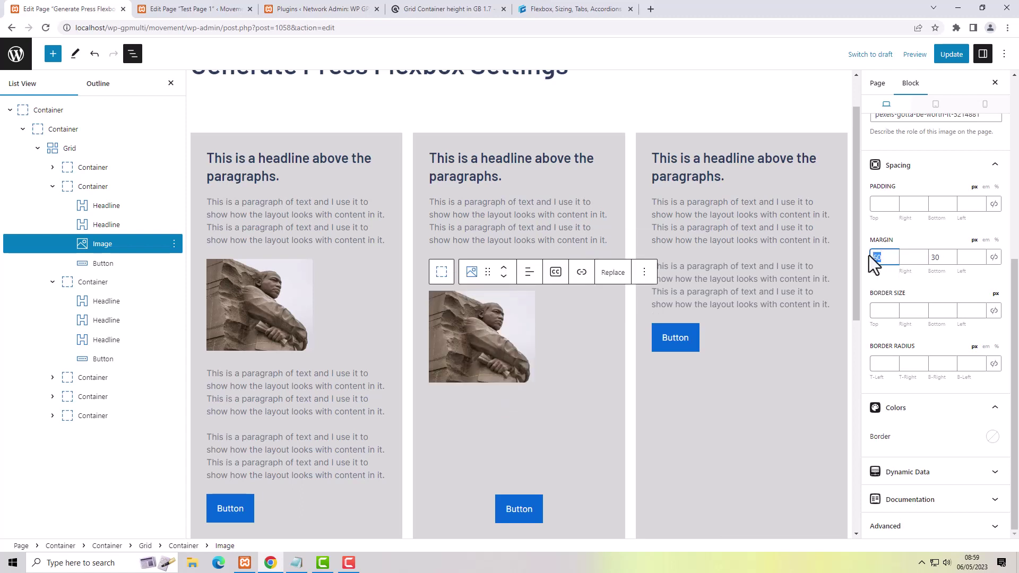
pyautogui.press('BackSpace')
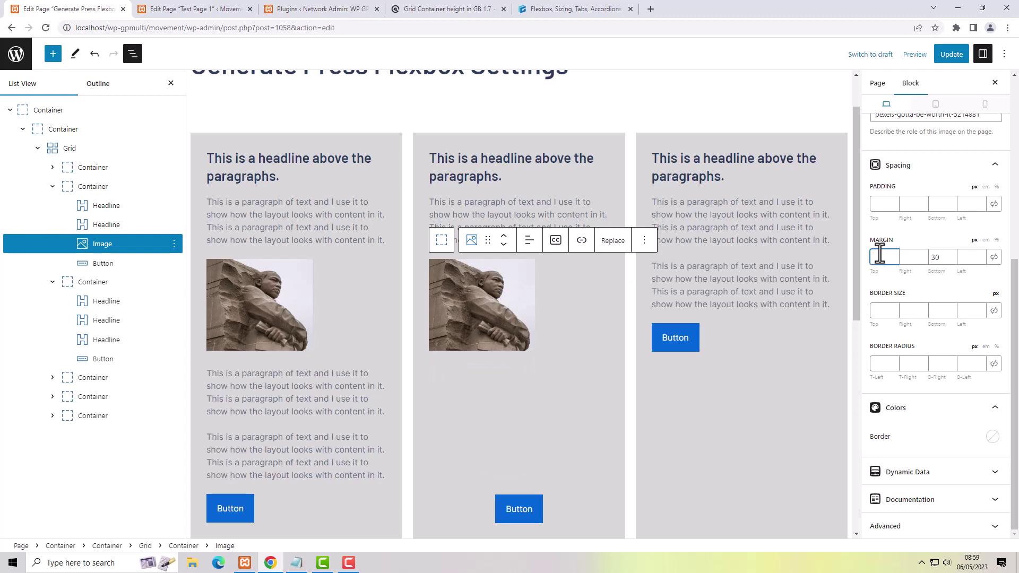
pyautogui.click(881, 256)
pyautogui.click(982, 322)
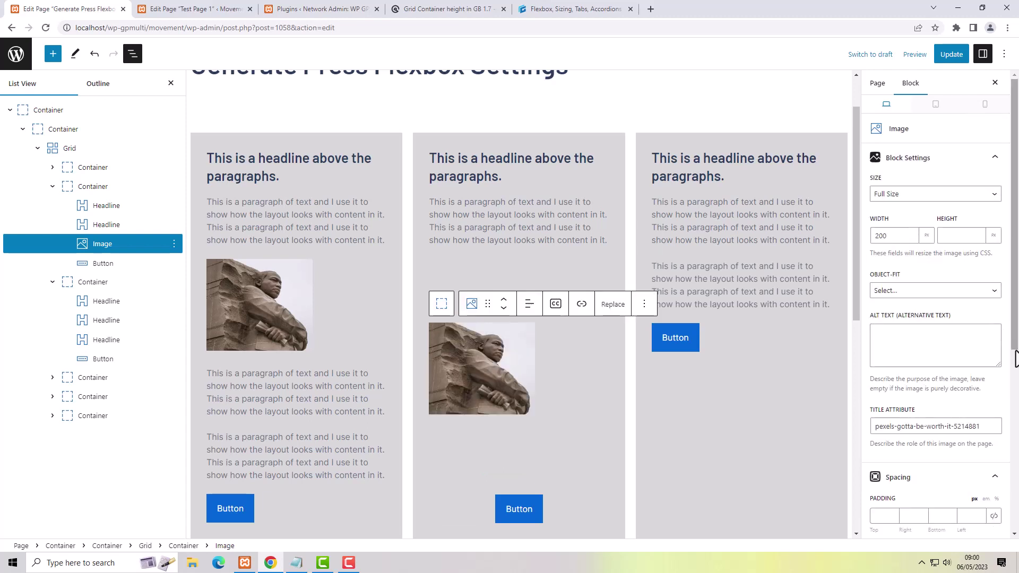
# - Review the layout settings of the grid's second and first containers
pyautogui.click(102, 194)
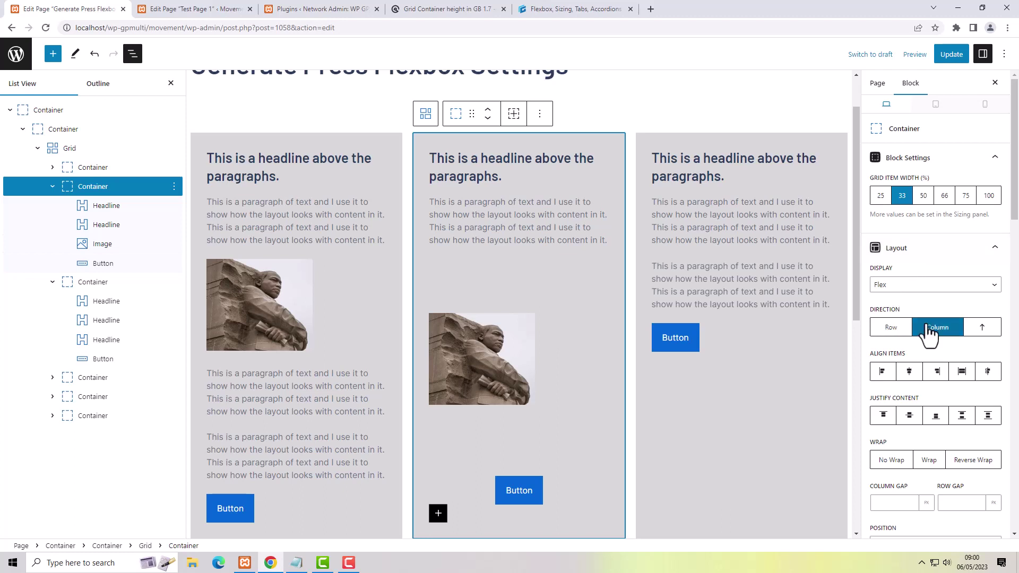
pyautogui.click(212, 139)
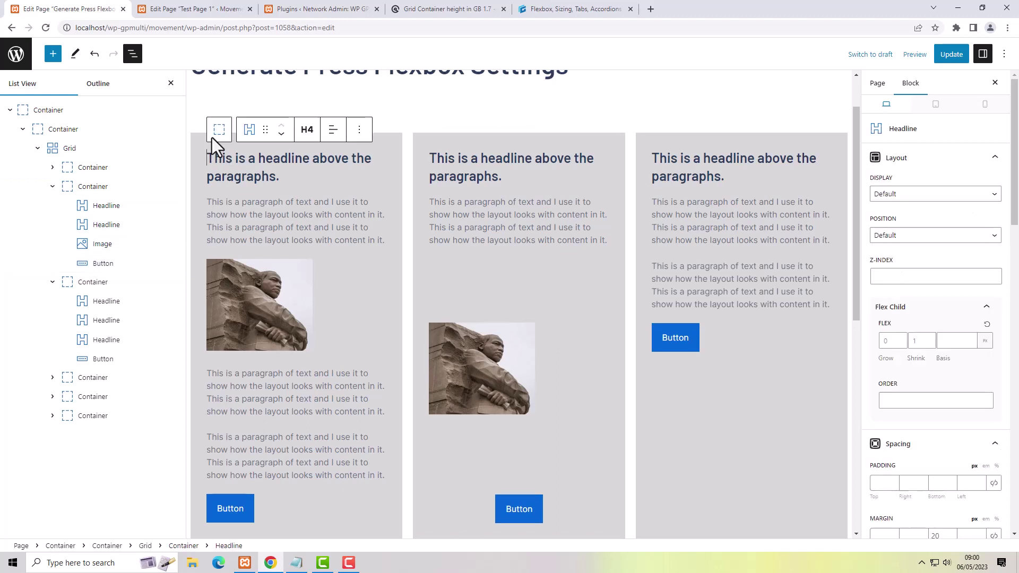
pyautogui.click(73, 170)
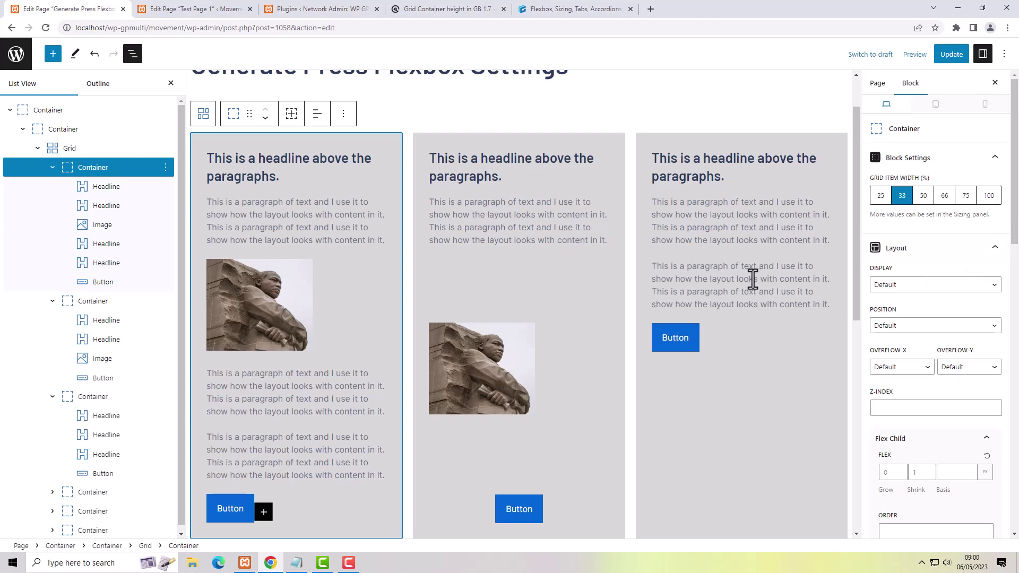
# - Set the layout display of the grid's third container to Flex with the direction Column
pyautogui.click(723, 140)
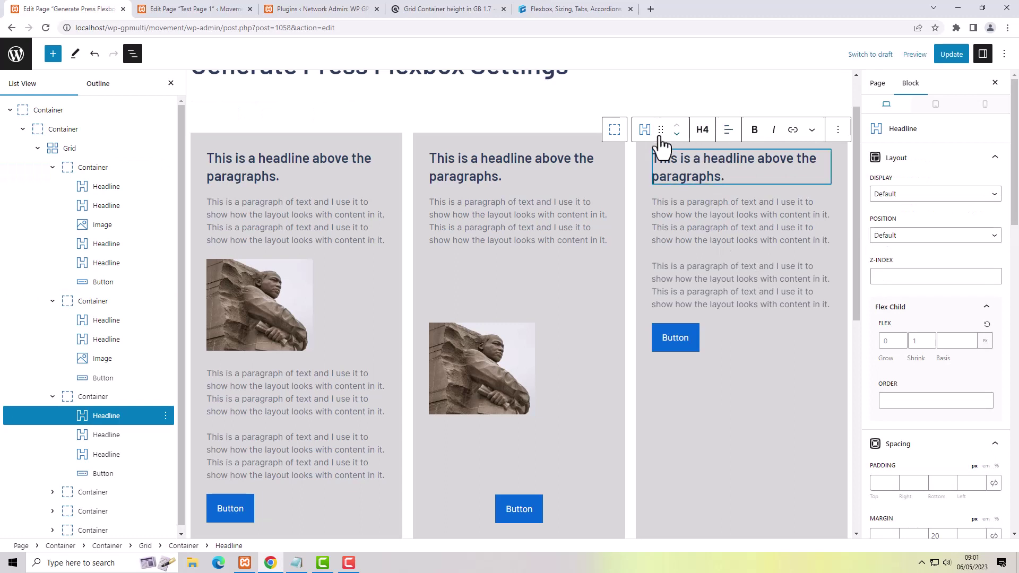
pyautogui.click(614, 129)
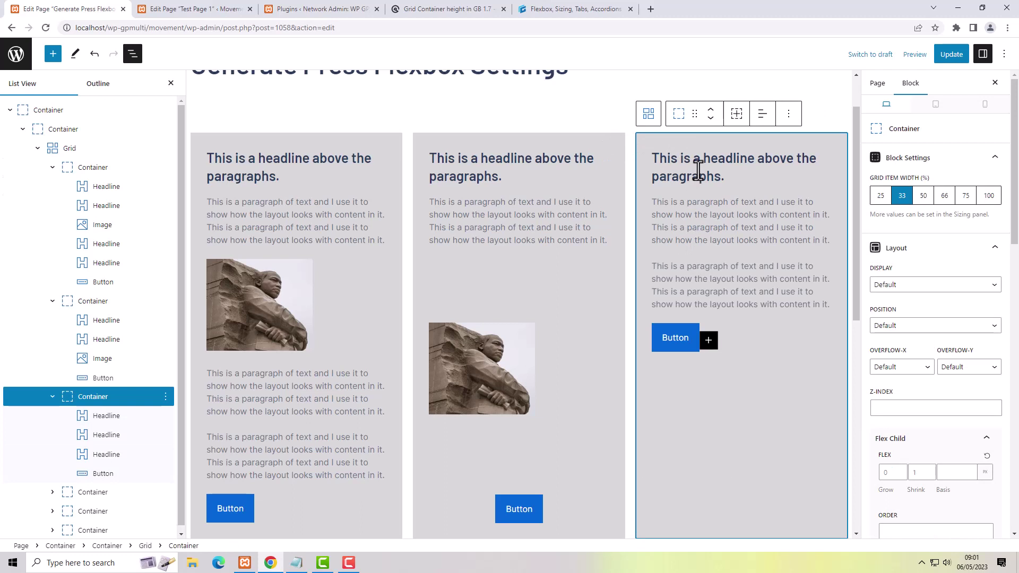
pyautogui.click(895, 286)
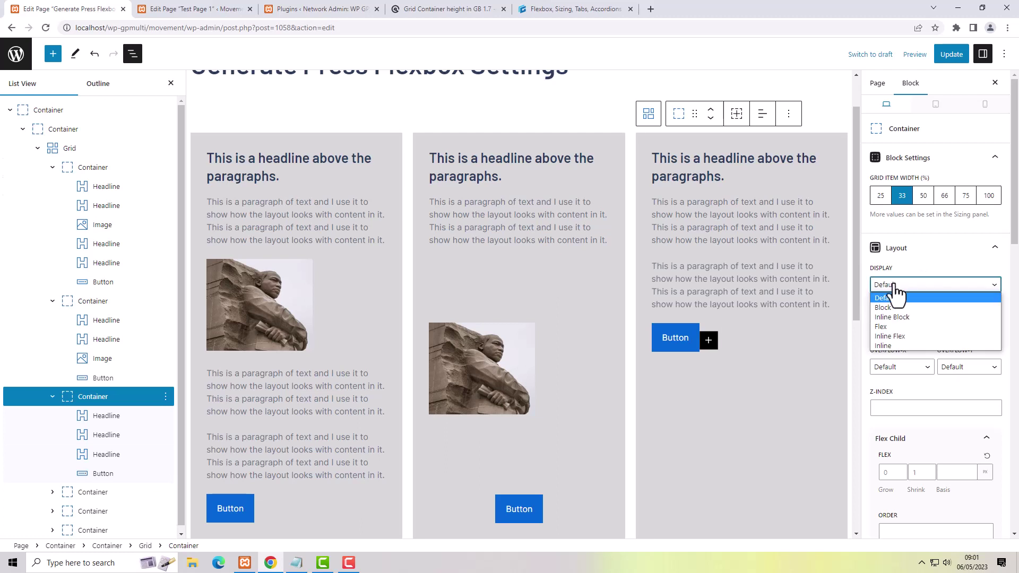
pyautogui.click(889, 329)
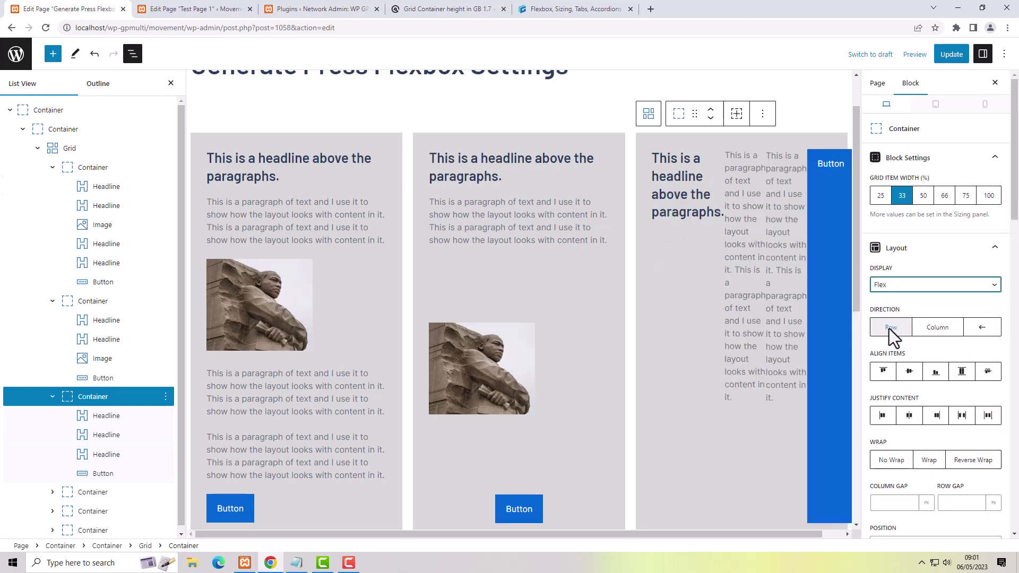
pyautogui.click(940, 331)
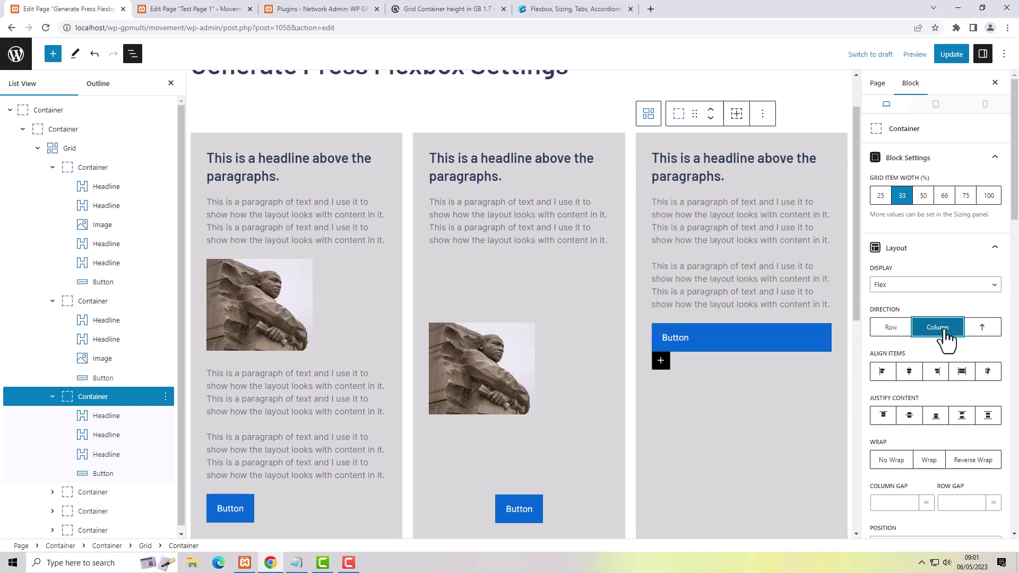
# - Try space-between and end justification on the third container's content, and settle on center
pyautogui.click(962, 416)
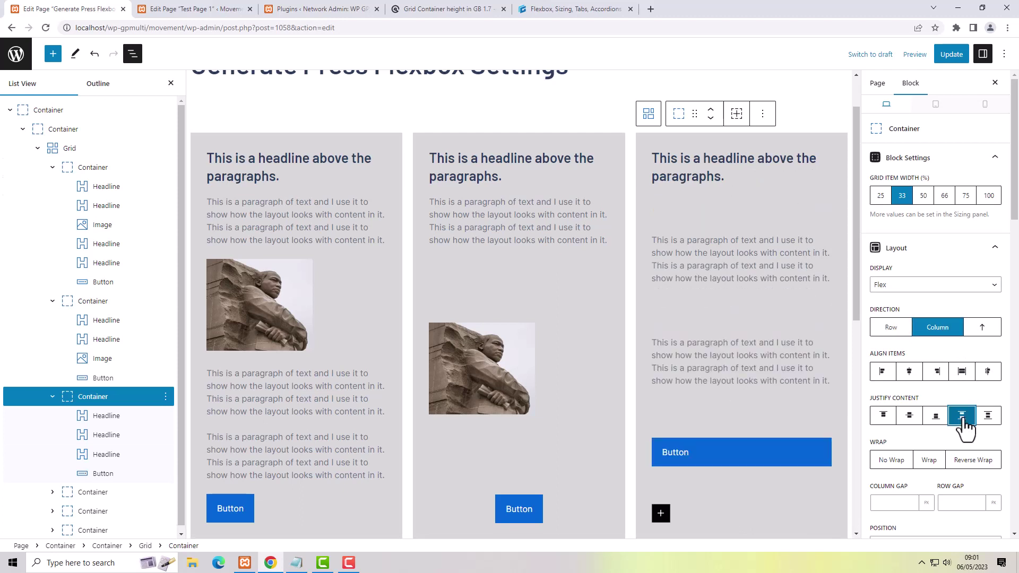
pyautogui.click(962, 417)
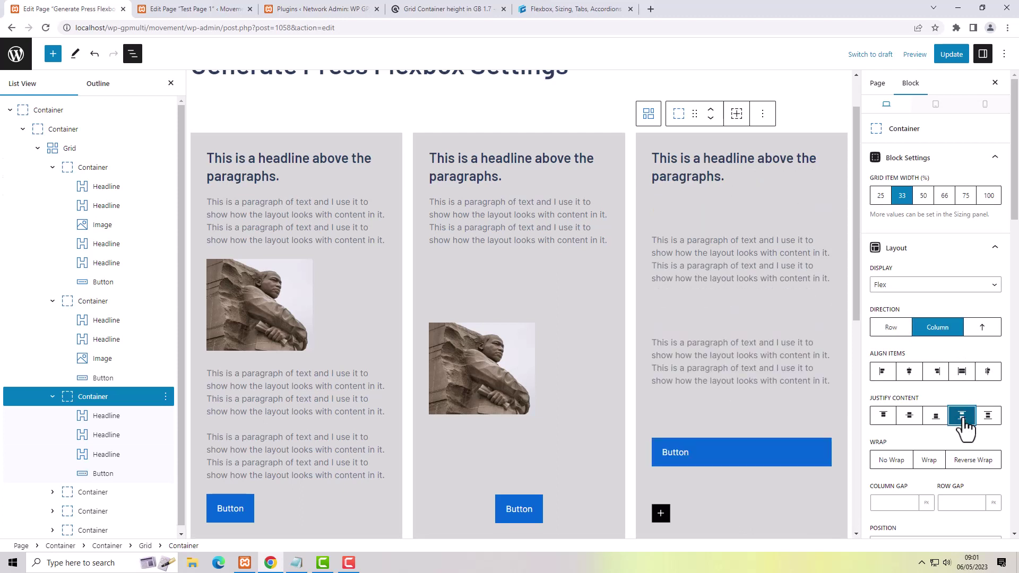
pyautogui.click(936, 417)
pyautogui.click(908, 417)
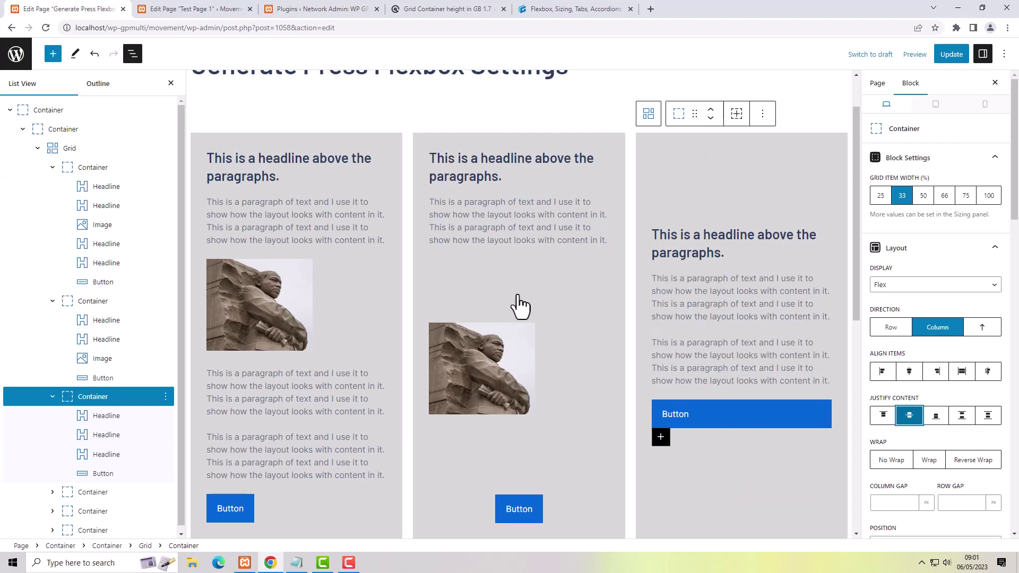
# - Wrap the button in the grid's first container in a Button Container and set that button's right margin to 10 px
pyautogui.click(231, 512)
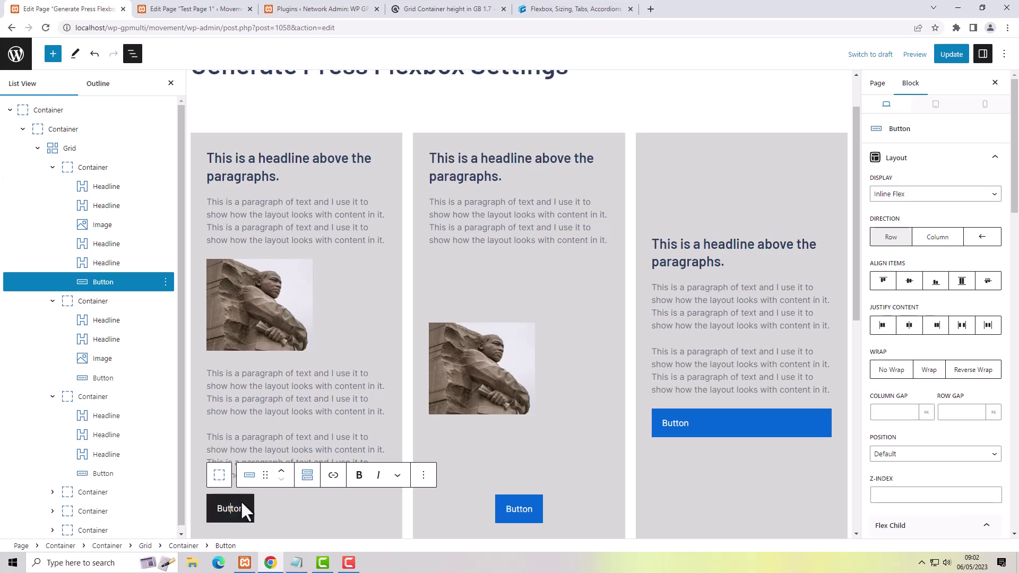
pyautogui.click(307, 475)
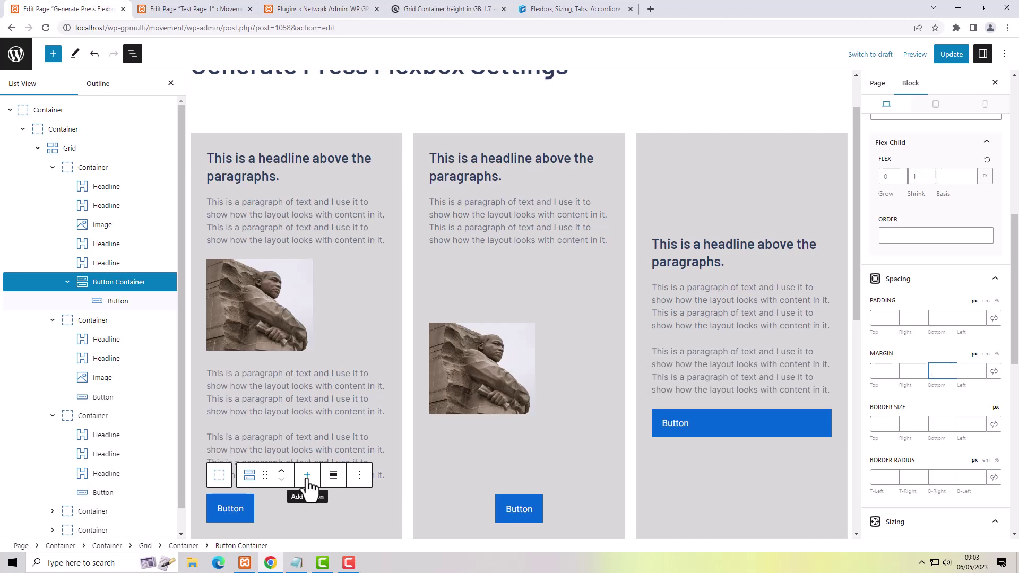
pyautogui.click(228, 508)
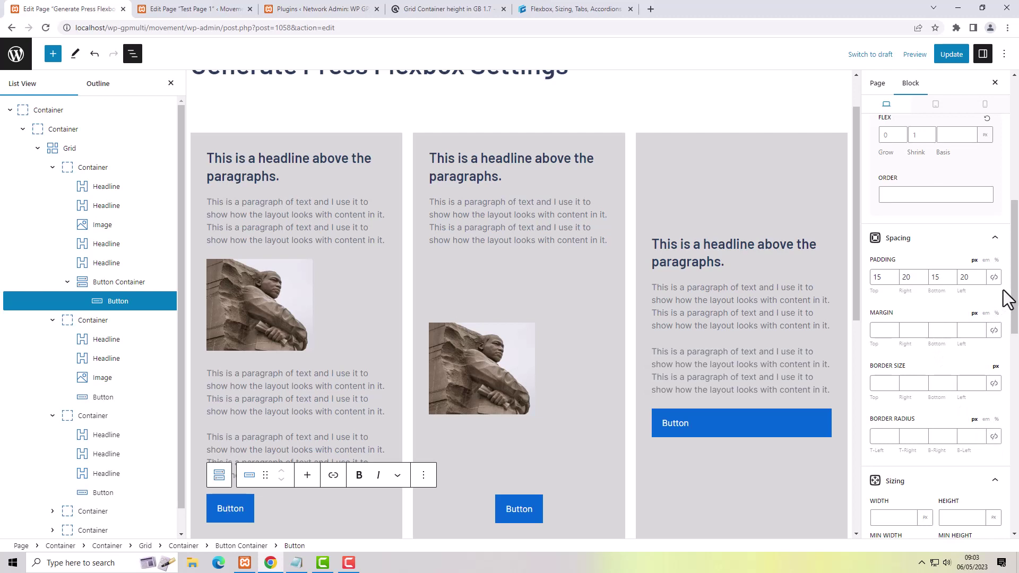
pyautogui.moveTo(1015, 288)
pyautogui.mouseDown()
pyautogui.moveTo(1018, 374)
pyautogui.moveTo(1017, 304)
pyautogui.mouseUp()
pyautogui.scroll(7, 1017, 286)
pyautogui.scroll(-5, 1017, 286)
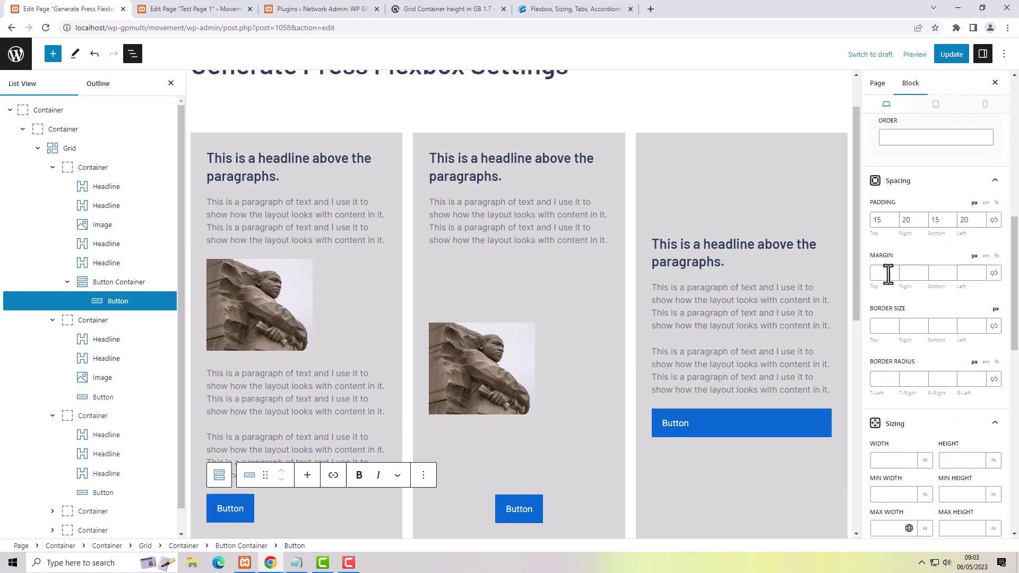
pyautogui.click(914, 273)
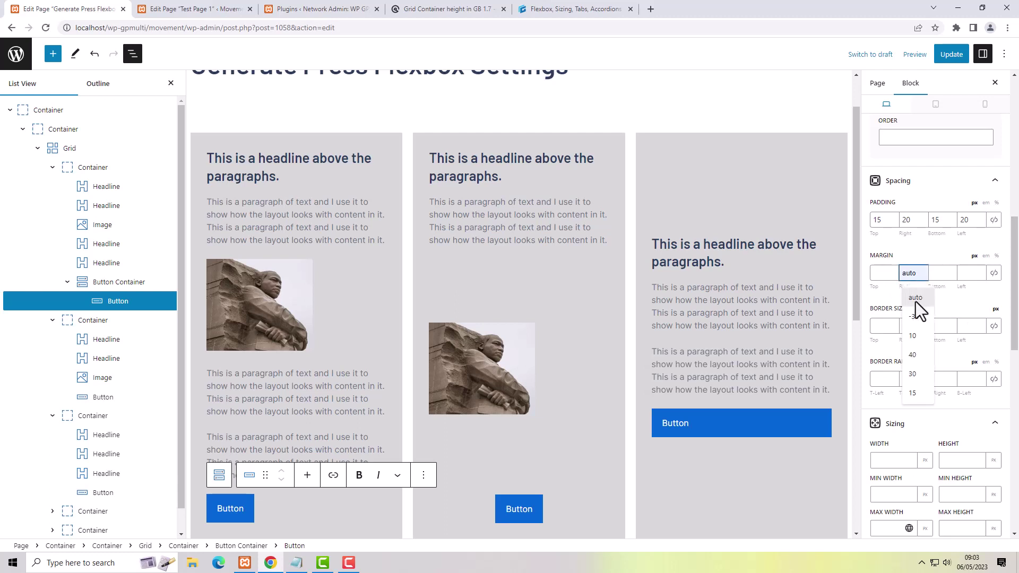
pyautogui.click(915, 337)
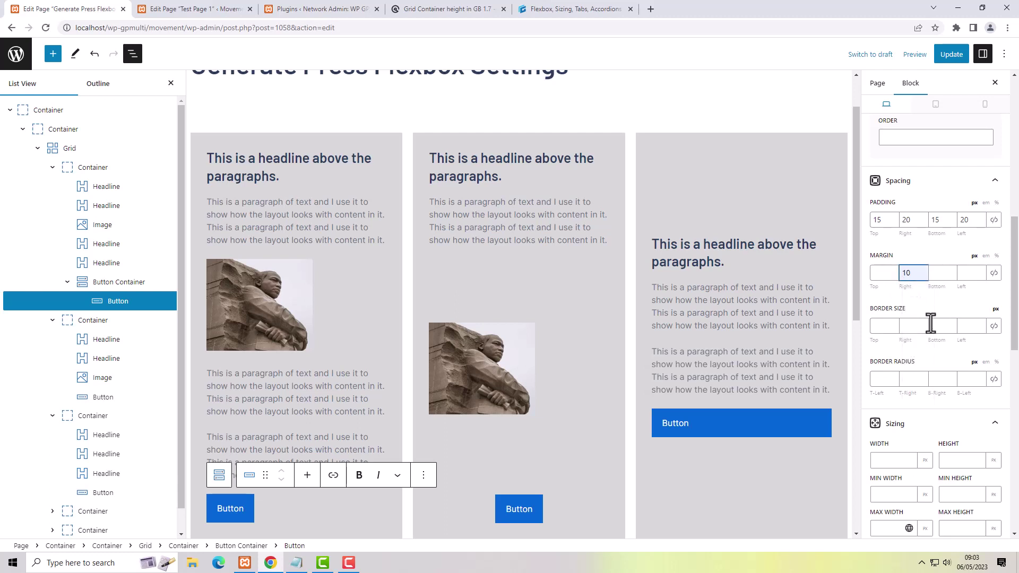
# - Set the bottom margin of the button in the first container to 20 px and add four more buttons to its Button Container
pyautogui.click(944, 274)
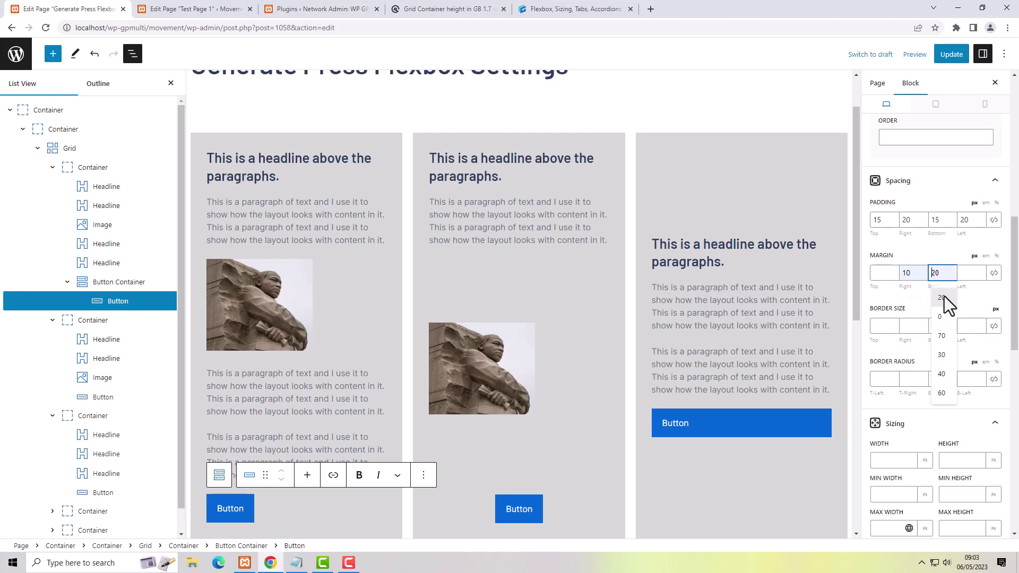
pyautogui.click(944, 296)
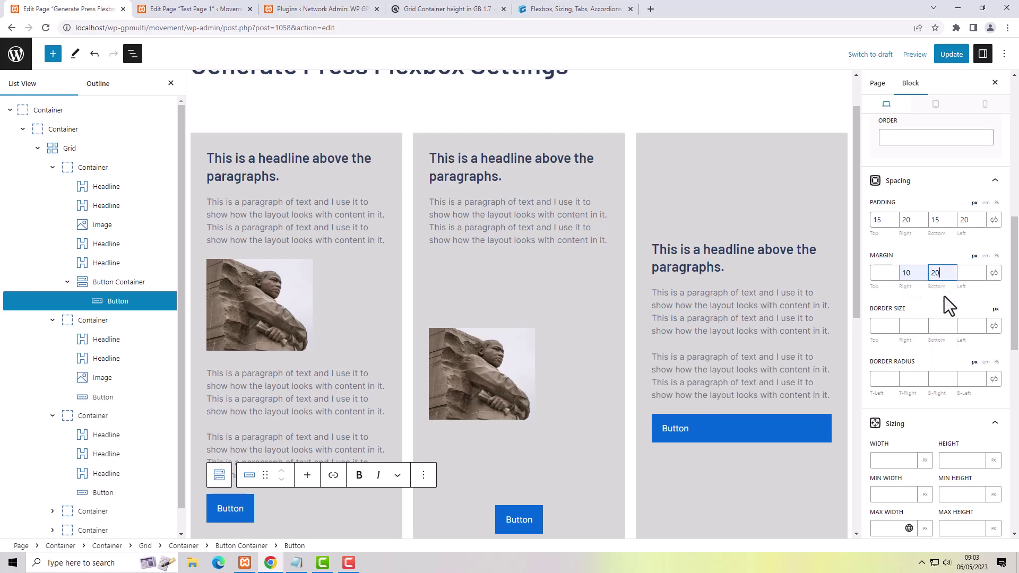
pyautogui.click(307, 476)
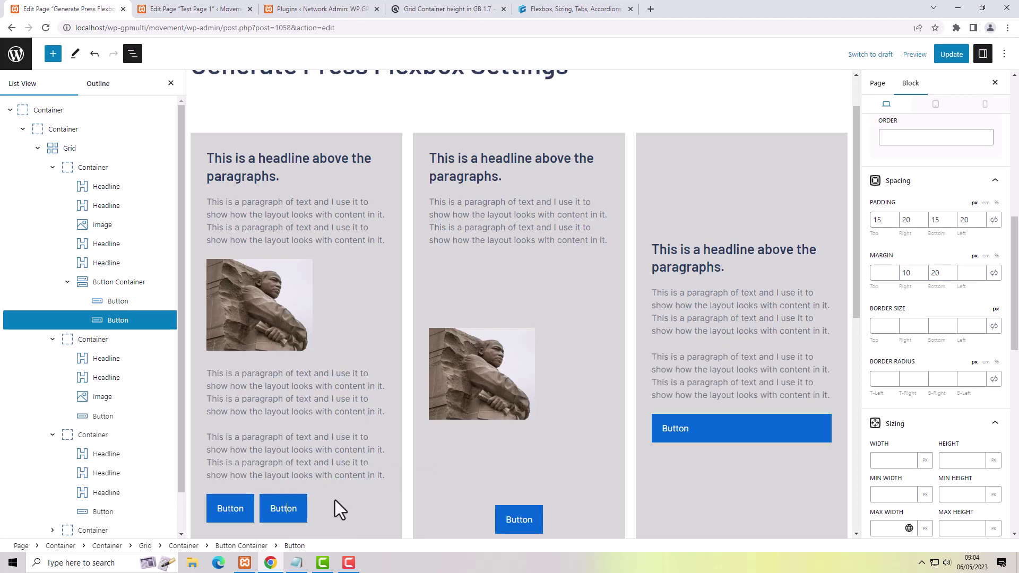
pyautogui.scroll(-2, 337, 505)
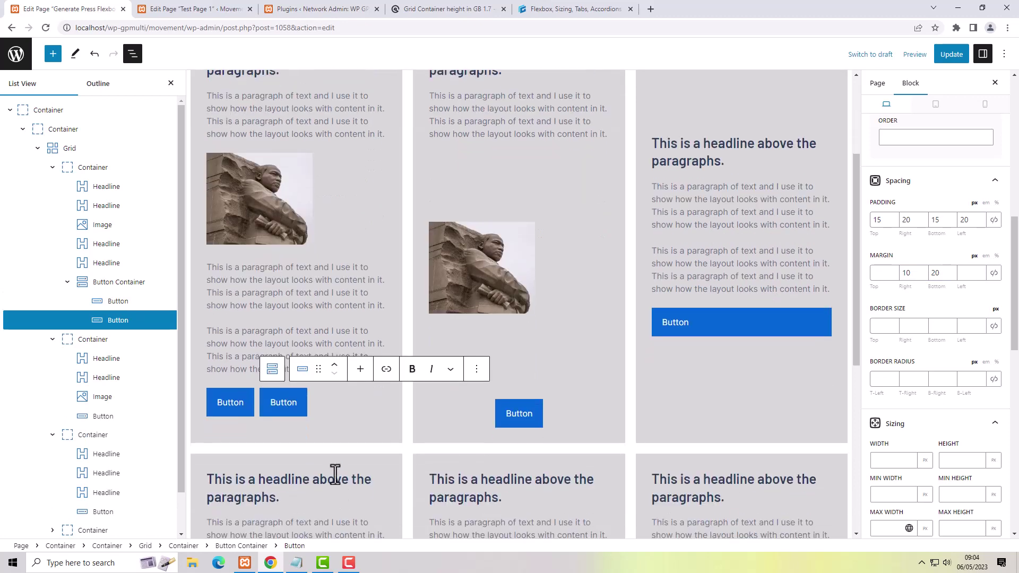
pyautogui.click(360, 370)
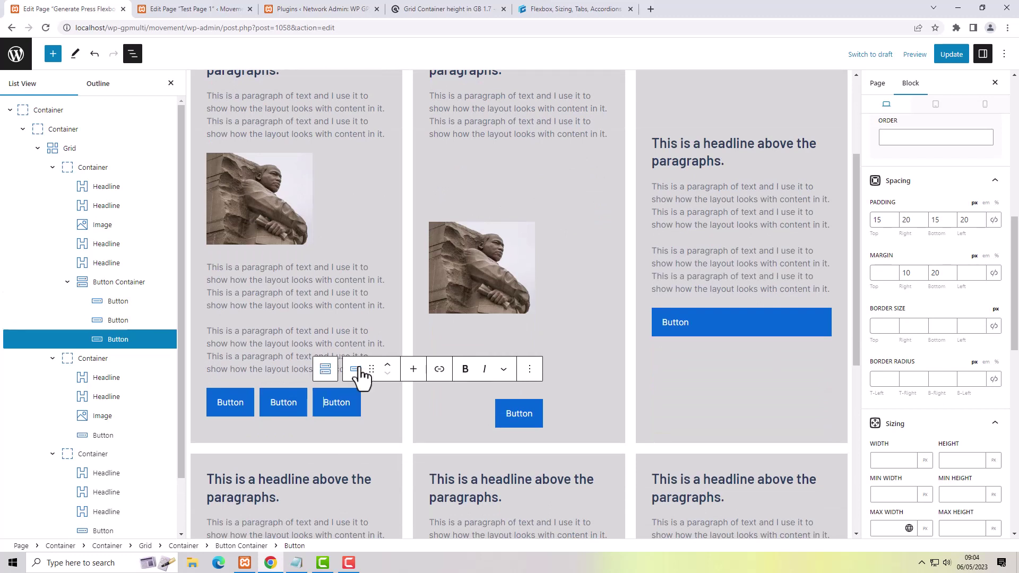
pyautogui.click(415, 372)
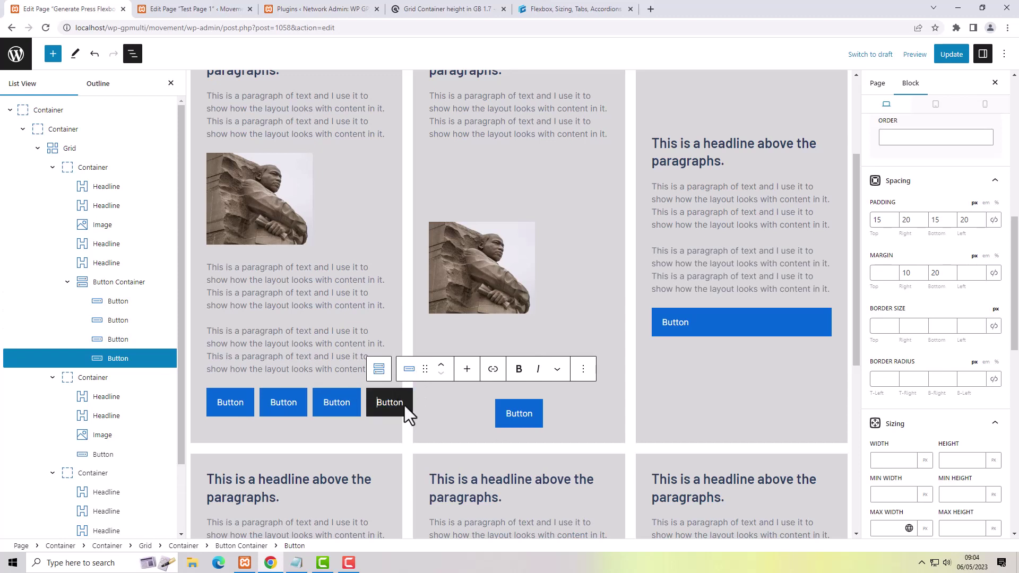
pyautogui.click(467, 370)
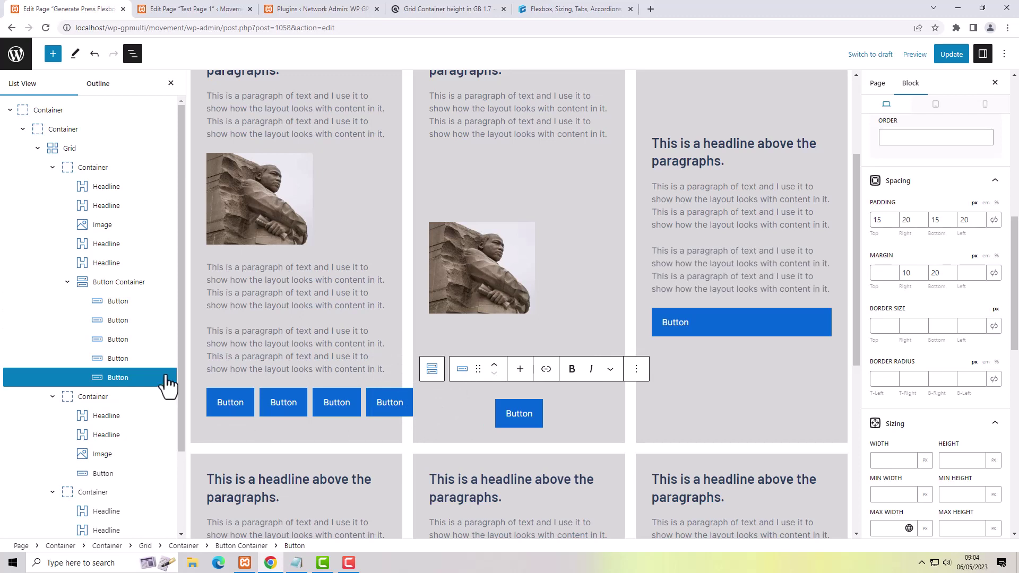
# - Set the Button Container in the grid's first container to Wrap so its buttons flow onto a second row
pyautogui.click(108, 292)
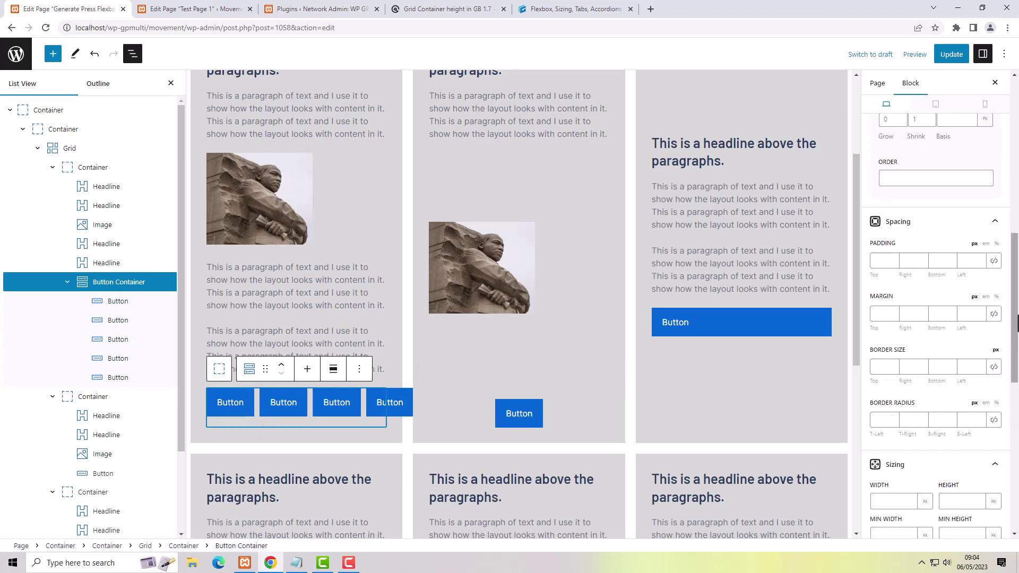
pyautogui.moveTo(1016, 317); pyautogui.dragTo(1017, 214)
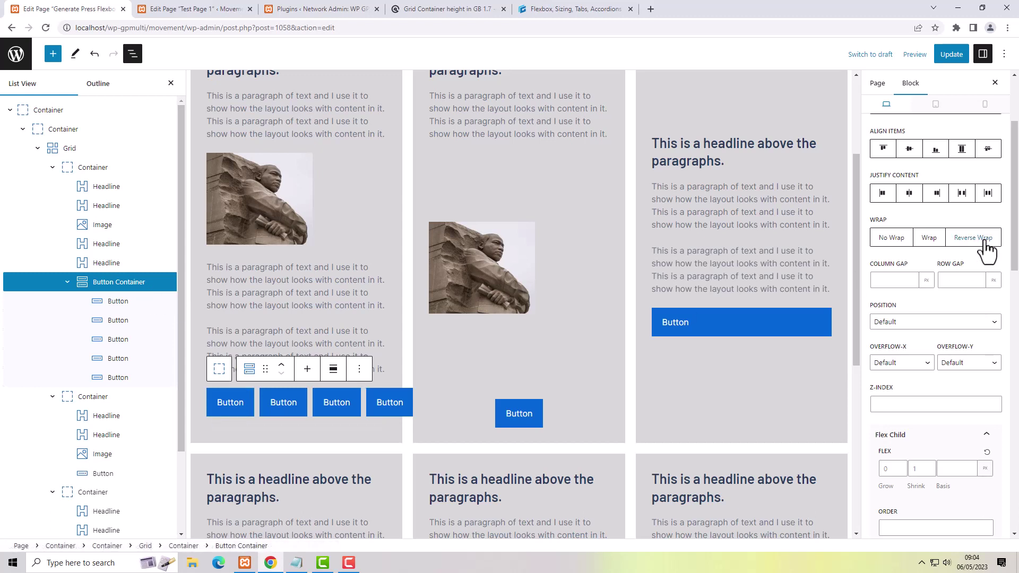
pyautogui.click(926, 239)
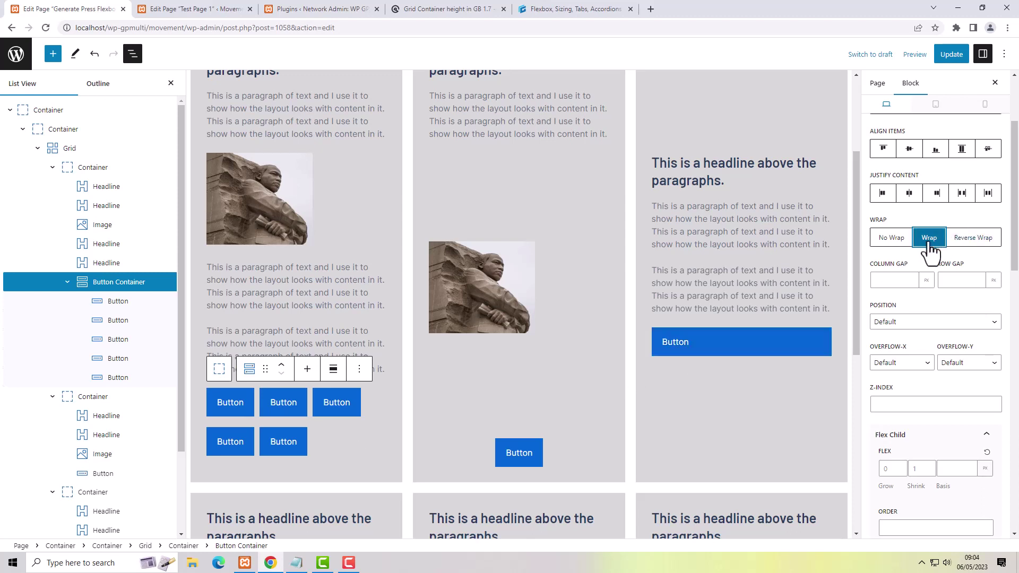
pyautogui.scroll(2, 930, 249)
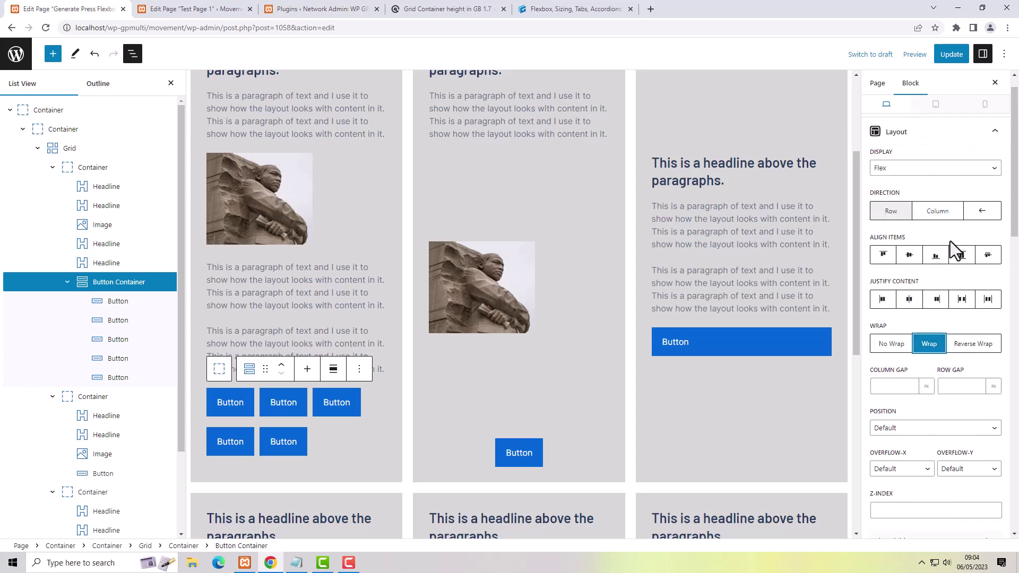
# - Shorten the heading text in the grid's first container to "This is a headline."
pyautogui.click(107, 205)
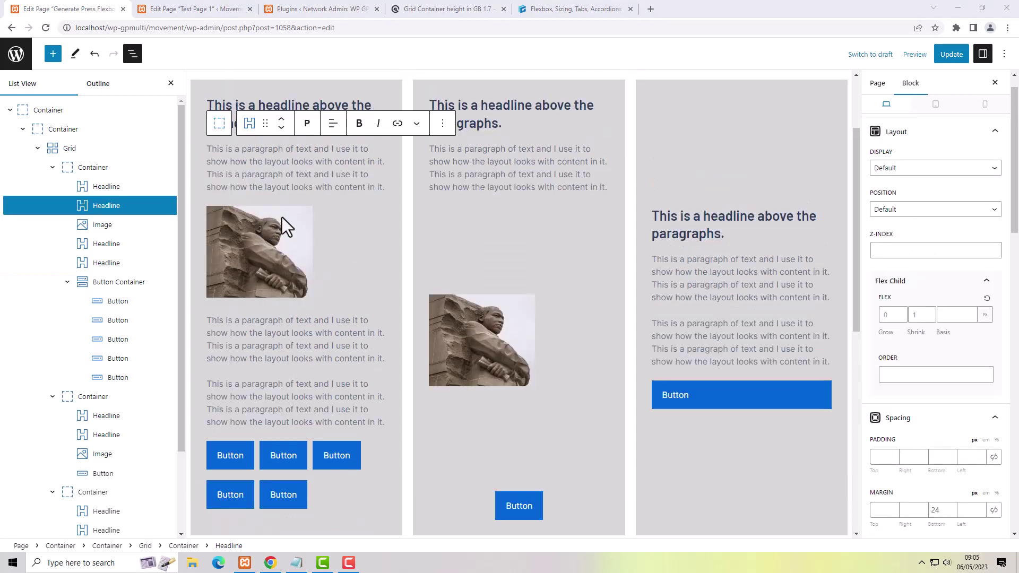
pyautogui.click(291, 102)
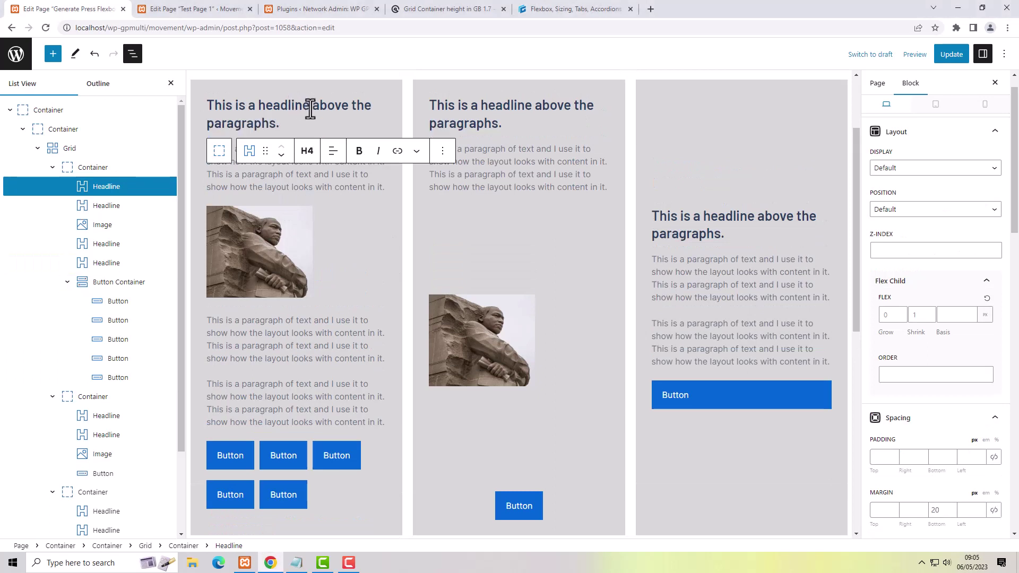
pyautogui.moveTo(311, 105); pyautogui.dragTo(316, 126)
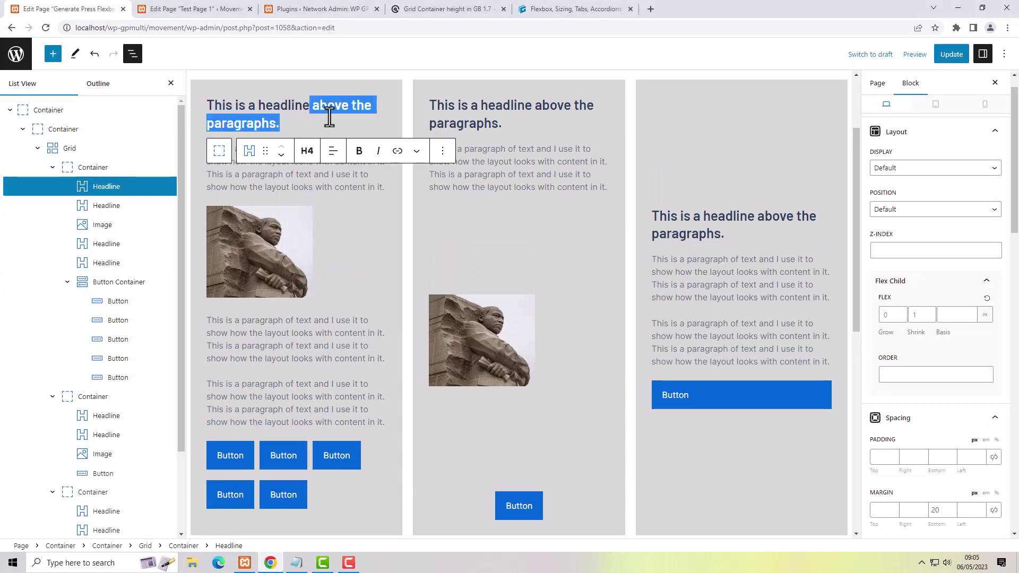
pyautogui.write('.')
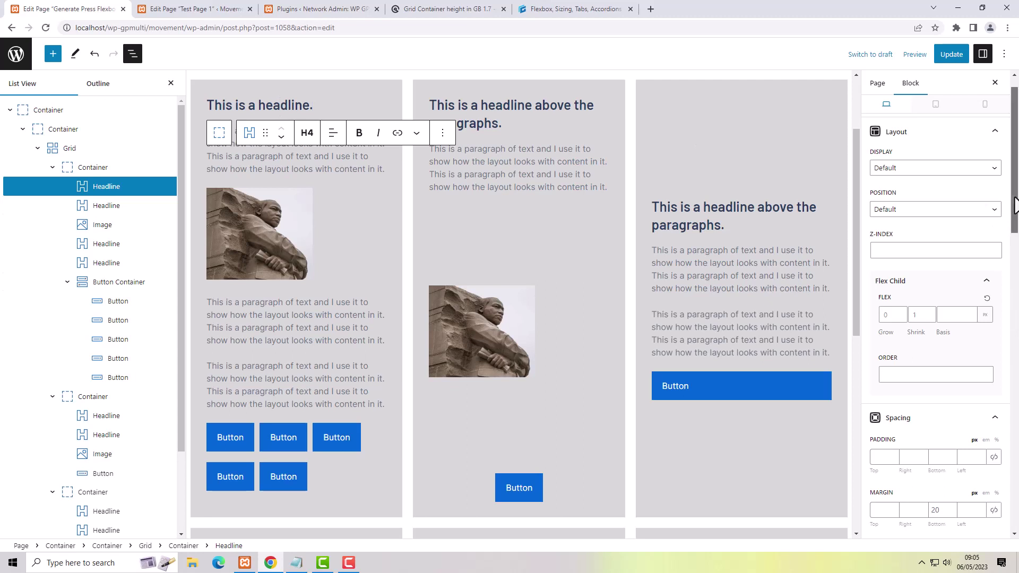
# - Add the open box icon from the General icon set to the first container's heading
pyautogui.scroll(2, 1013, 204)
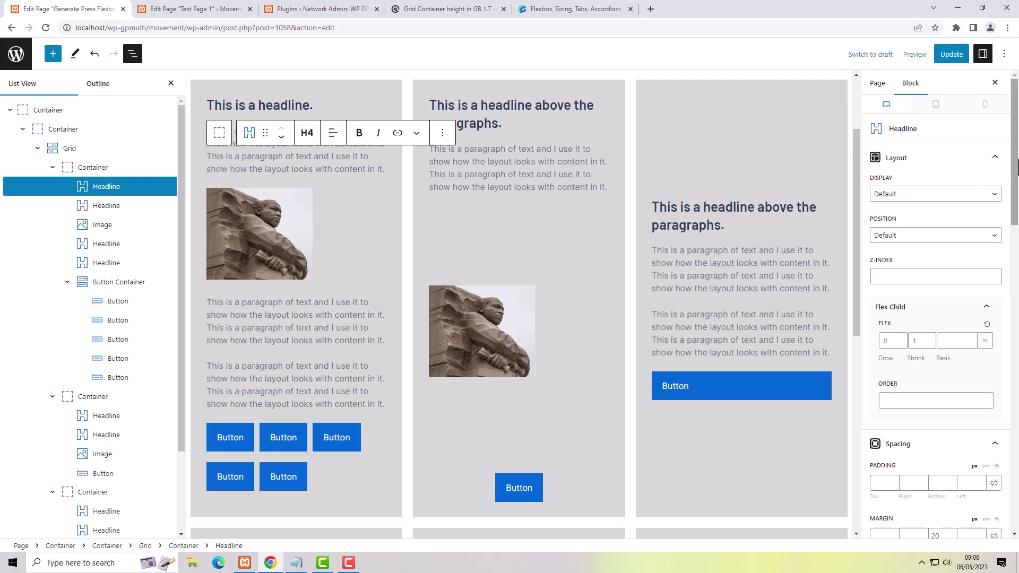
pyautogui.moveTo(1015, 166); pyautogui.dragTo(1017, 472)
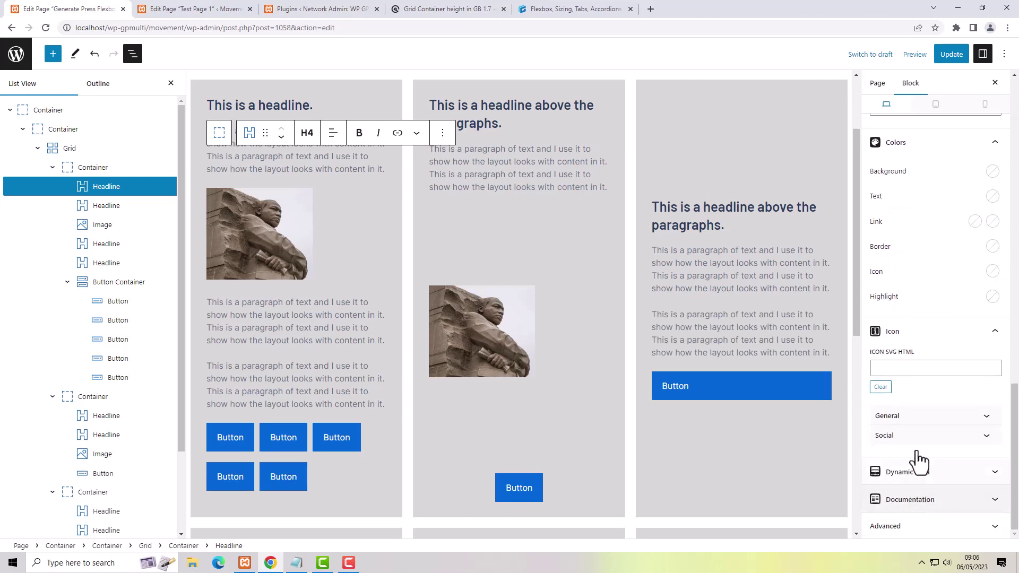
pyautogui.click(911, 416)
pyautogui.scroll(-1, 908, 421)
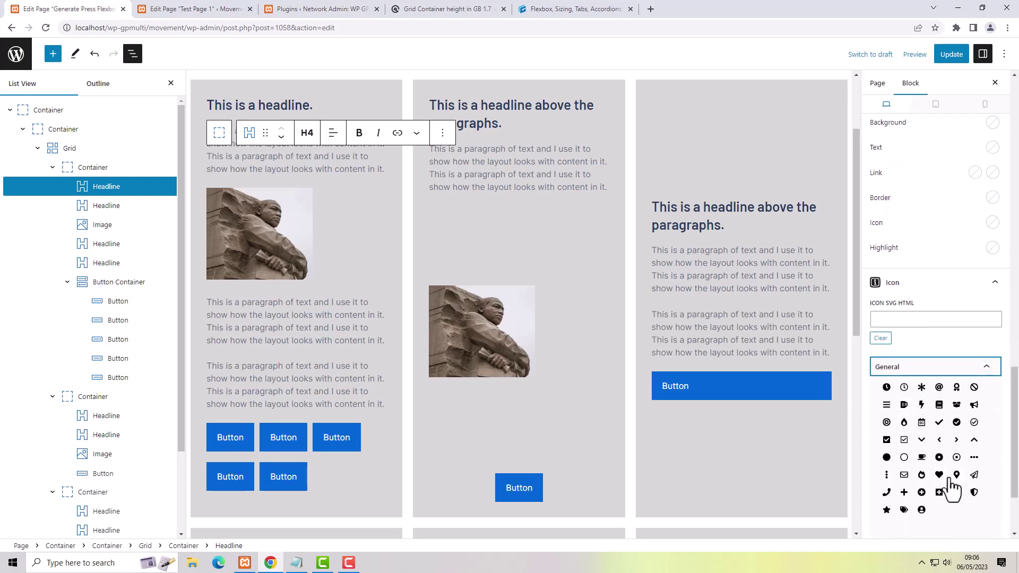
pyautogui.click(957, 405)
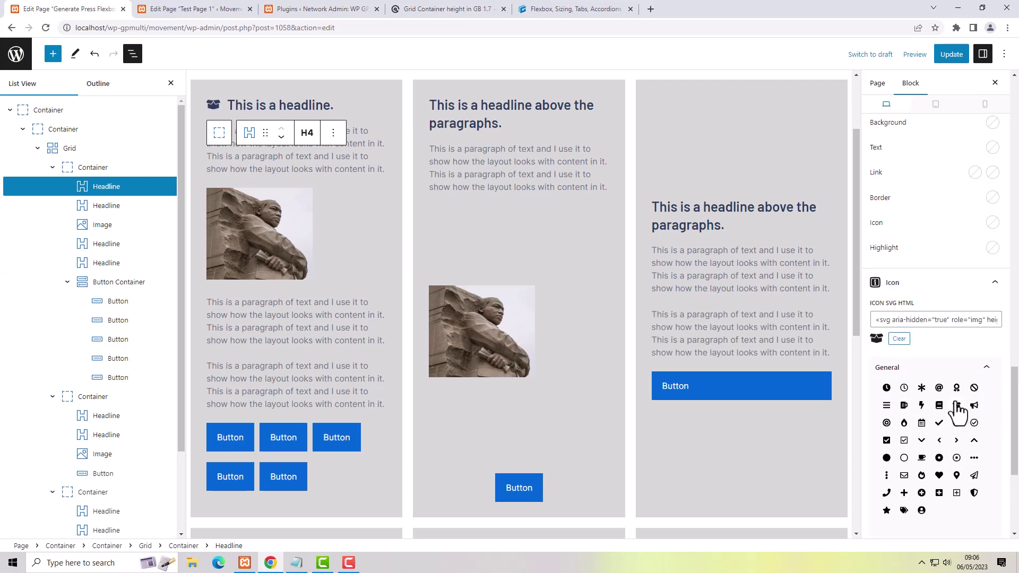
# - Reverse the heading's Row direction to place its icon after the text
pyautogui.moveTo(1016, 406); pyautogui.dragTo(1016, 118)
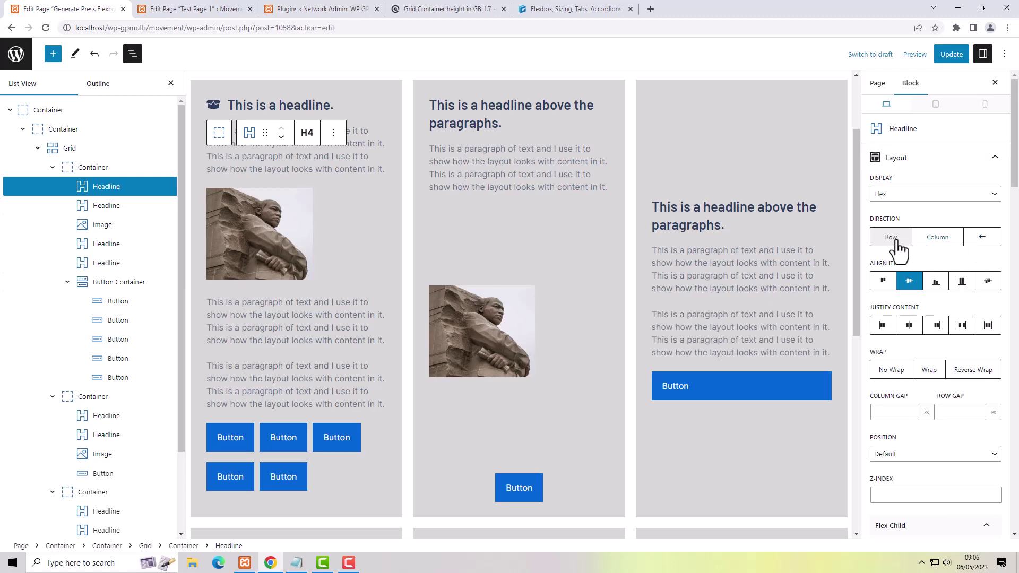
pyautogui.click(983, 239)
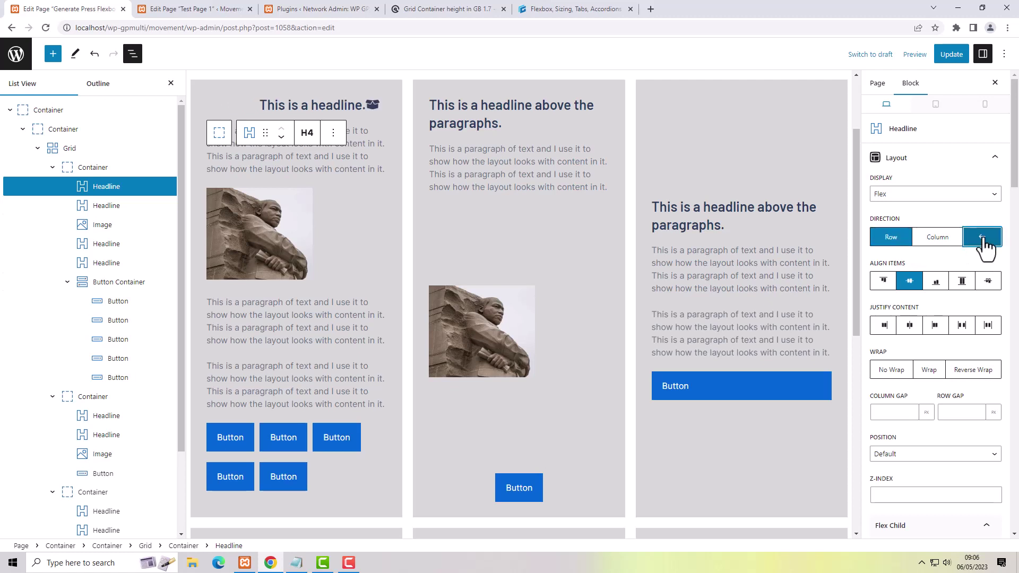
pyautogui.click(983, 240)
pyautogui.click(983, 240)
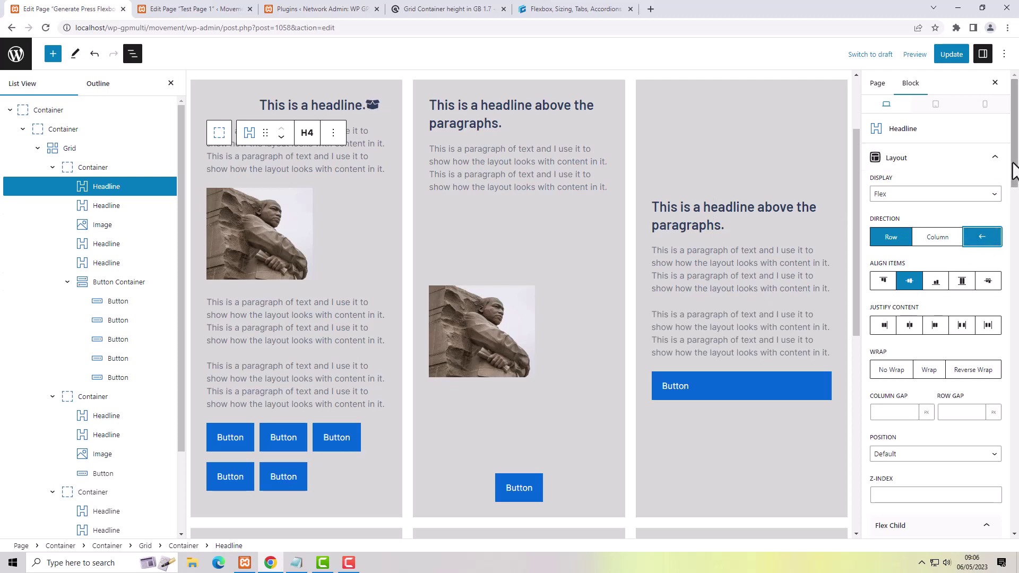
# - Set the left, top and bottom padding of the heading's icon to 0.5 em
pyautogui.moveTo(1014, 170); pyautogui.dragTo(1016, 479)
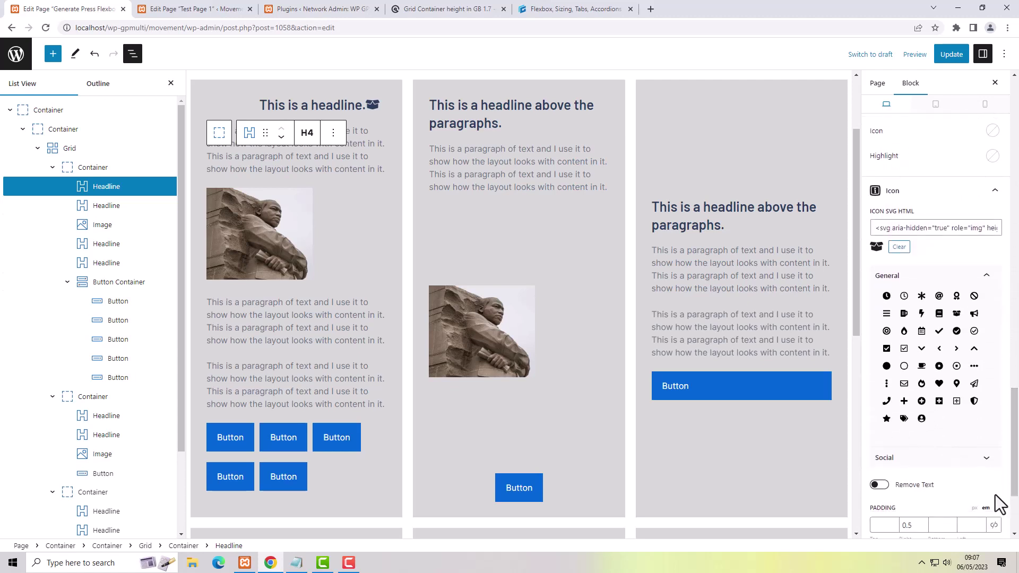
pyautogui.scroll(-3, 983, 475)
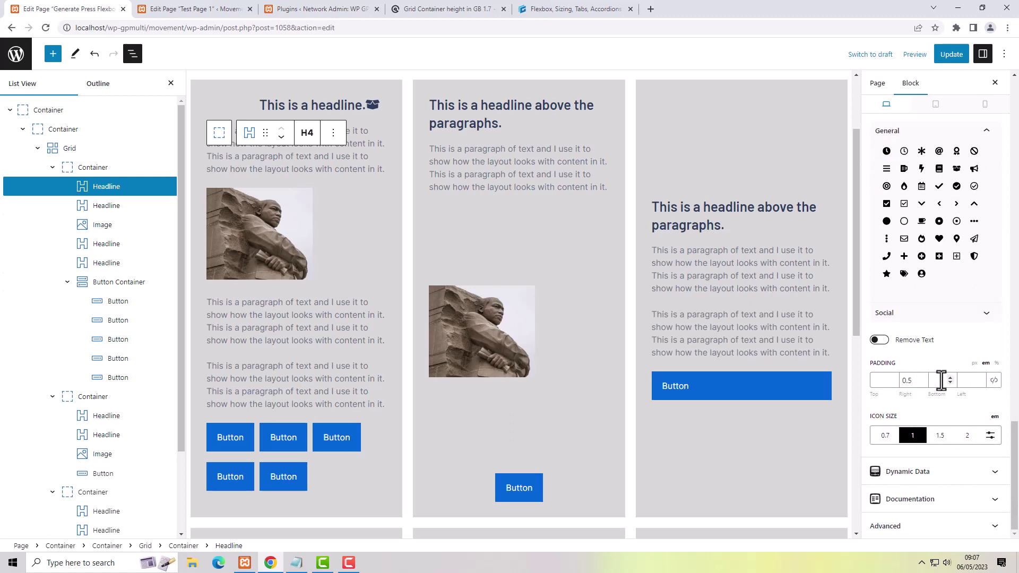
pyautogui.click(966, 381)
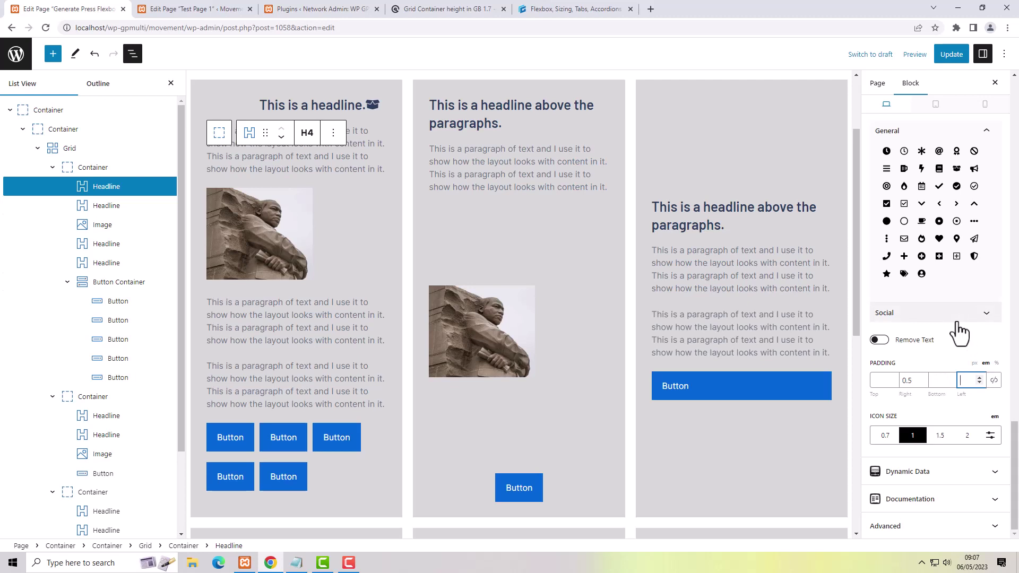
pyautogui.write('0.5')
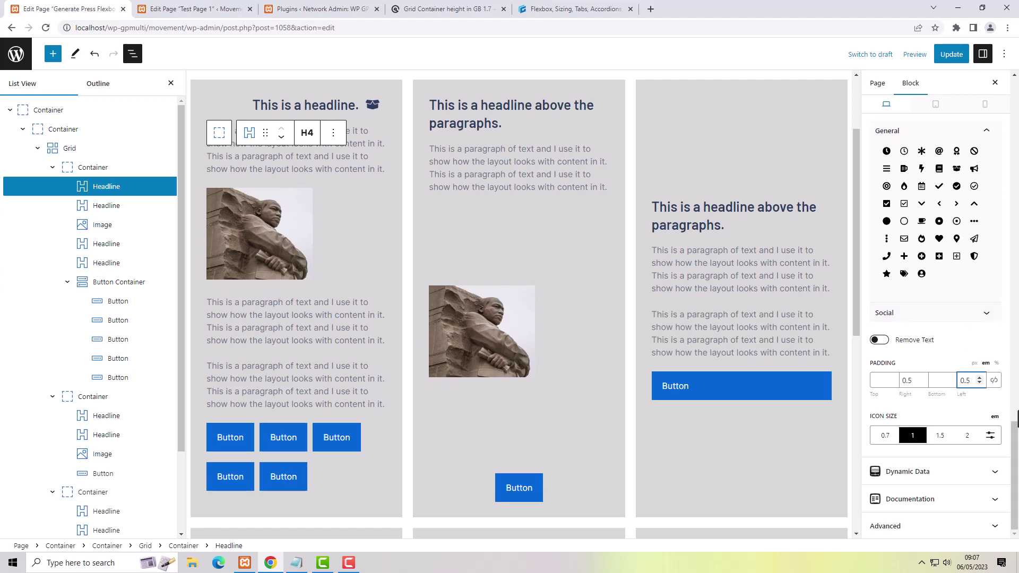
pyautogui.scroll(1, 1014, 440)
pyautogui.scroll(1, 1016, 441)
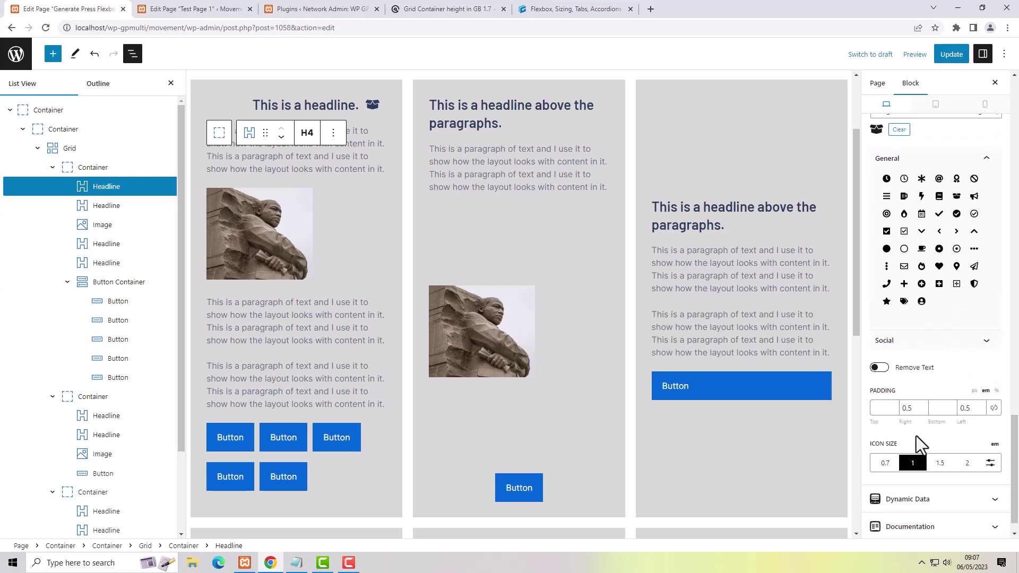
pyautogui.click(884, 407)
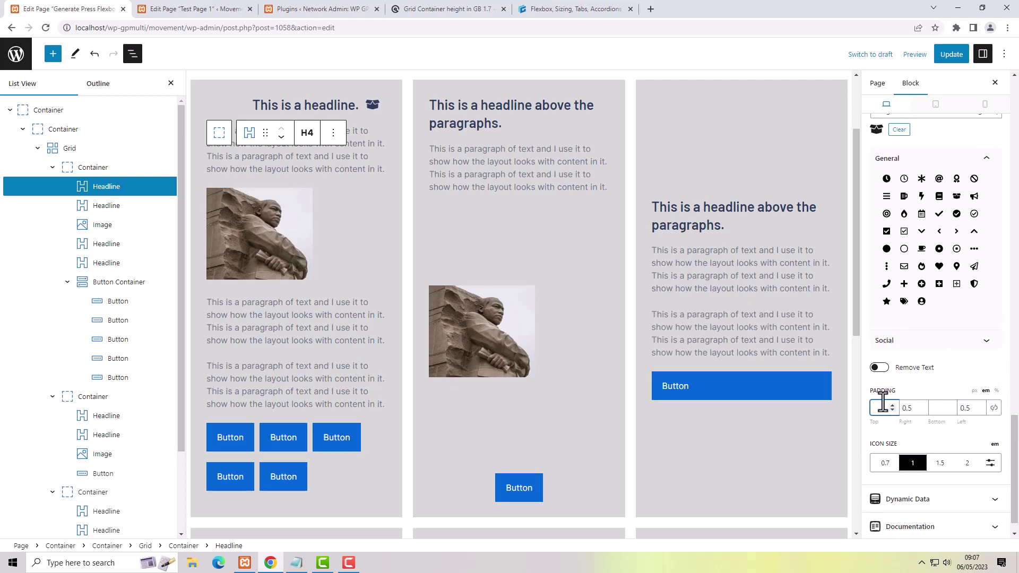
pyautogui.write('0.5')
pyautogui.click(933, 408)
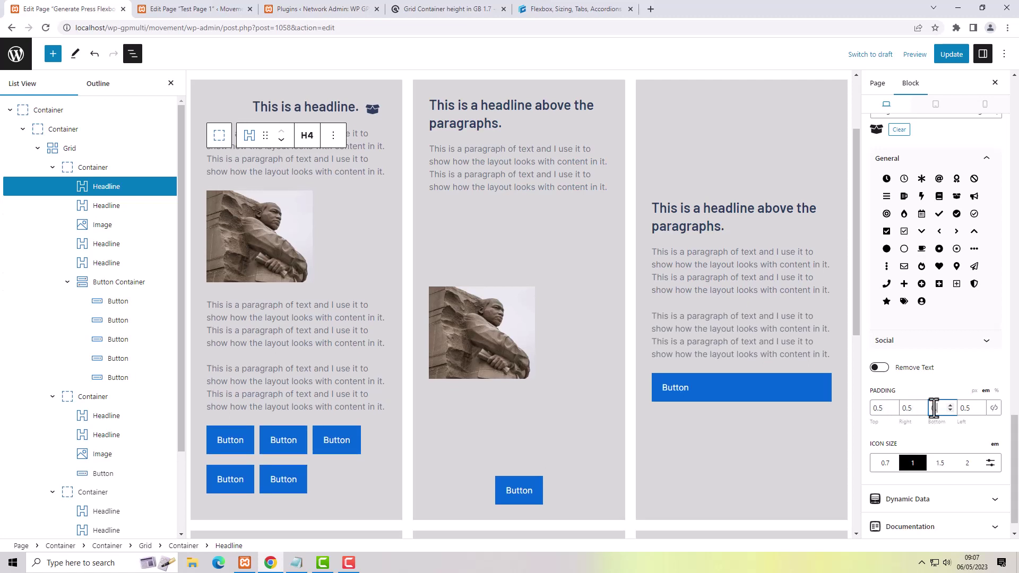
pyautogui.write('0.5')
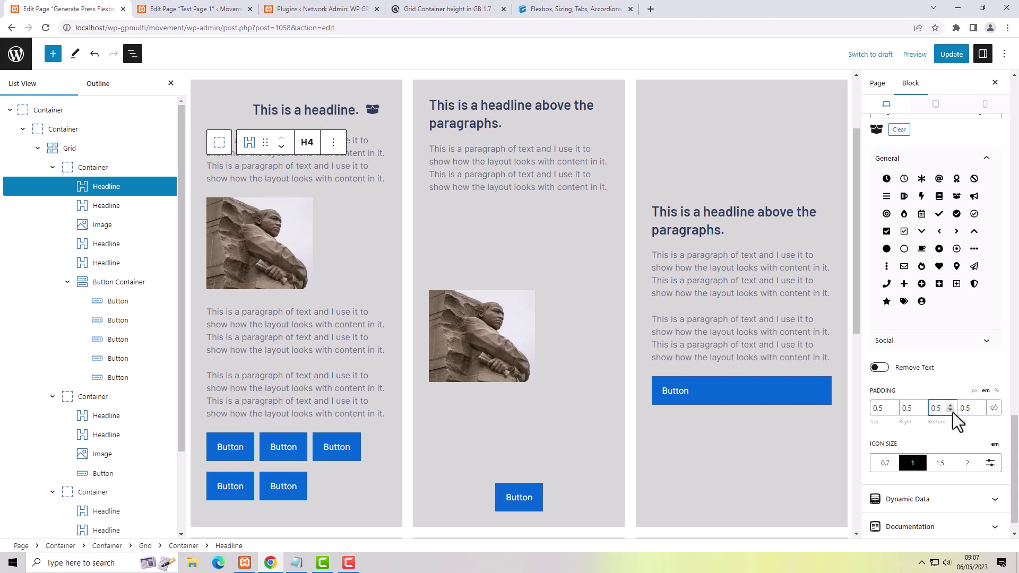
# - Set the heading's flex direction to Column, toggle the reversed order, and settle on the icon above the text
pyautogui.click(1014, 440)
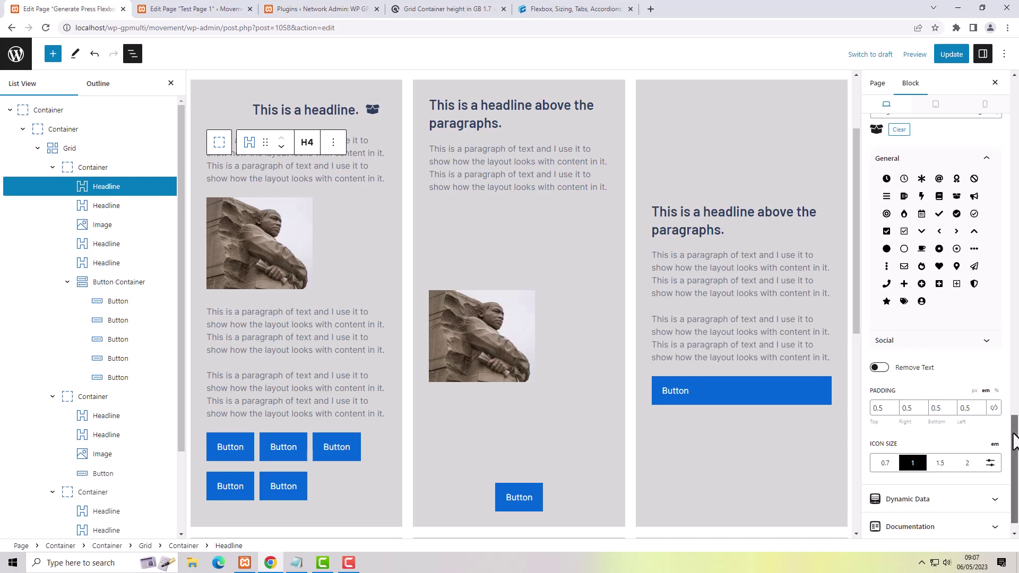
pyautogui.moveTo(1014, 441); pyautogui.dragTo(1017, 110)
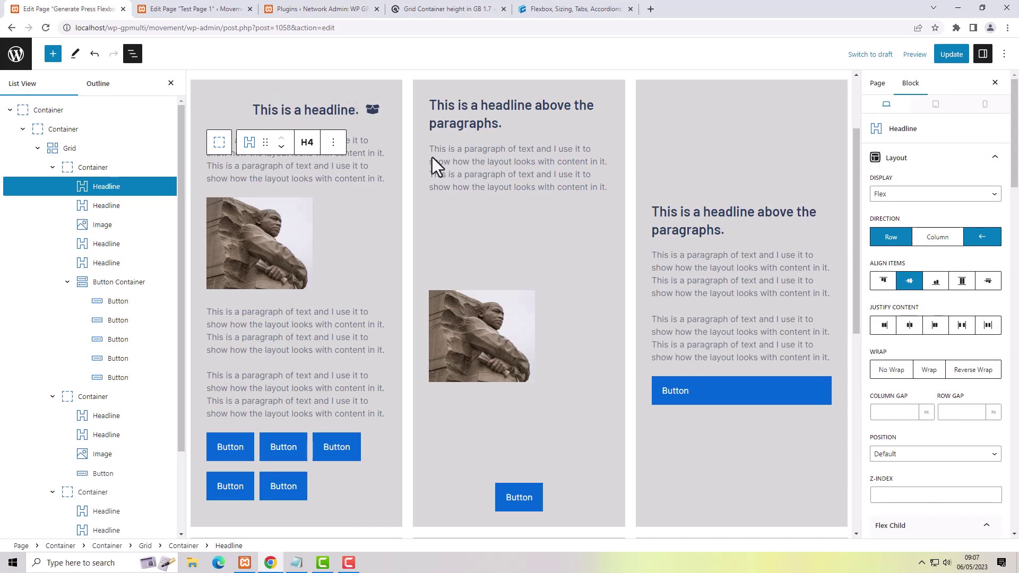
pyautogui.click(940, 238)
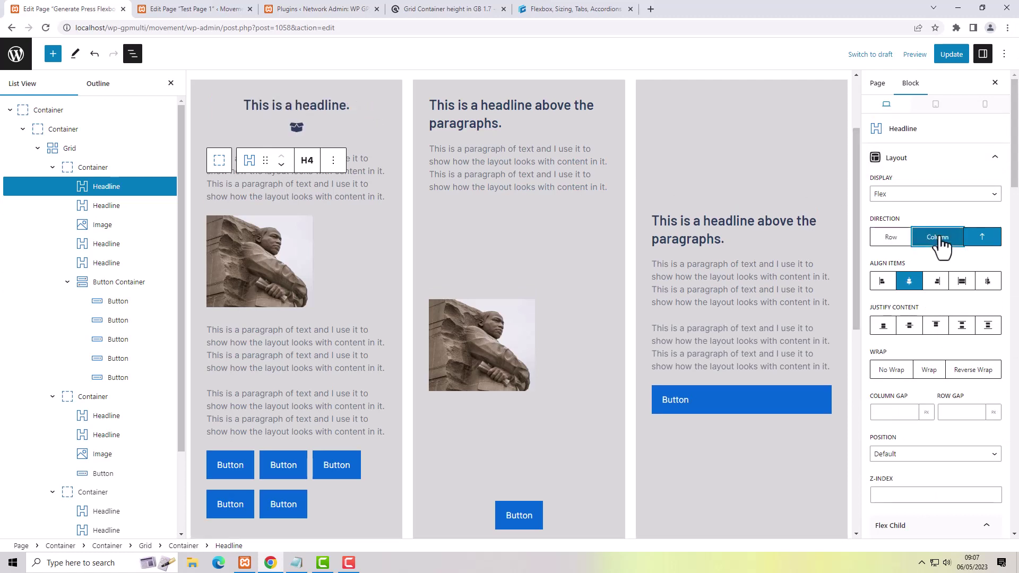
pyautogui.click(982, 240)
pyautogui.click(982, 244)
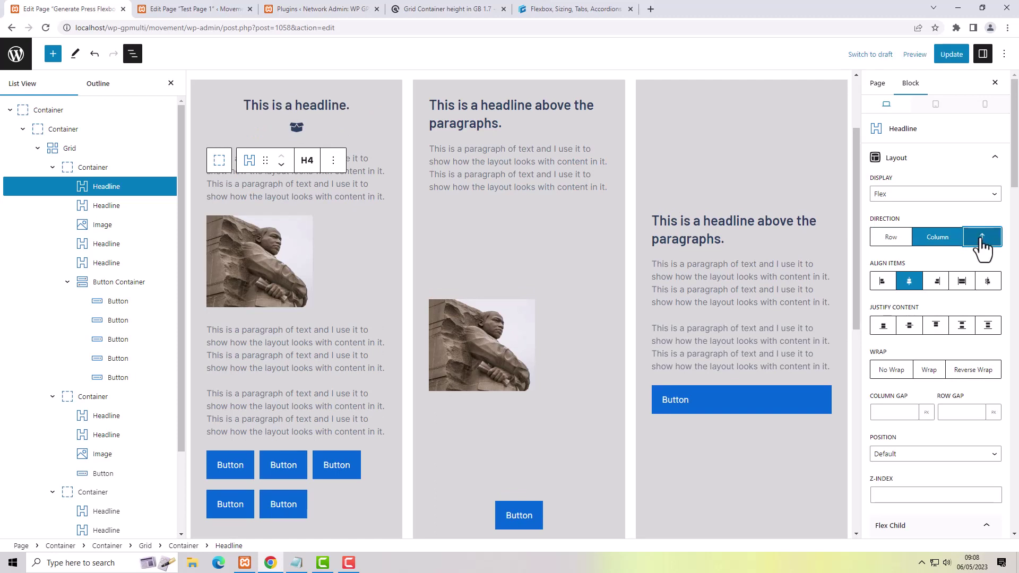
pyautogui.click(982, 245)
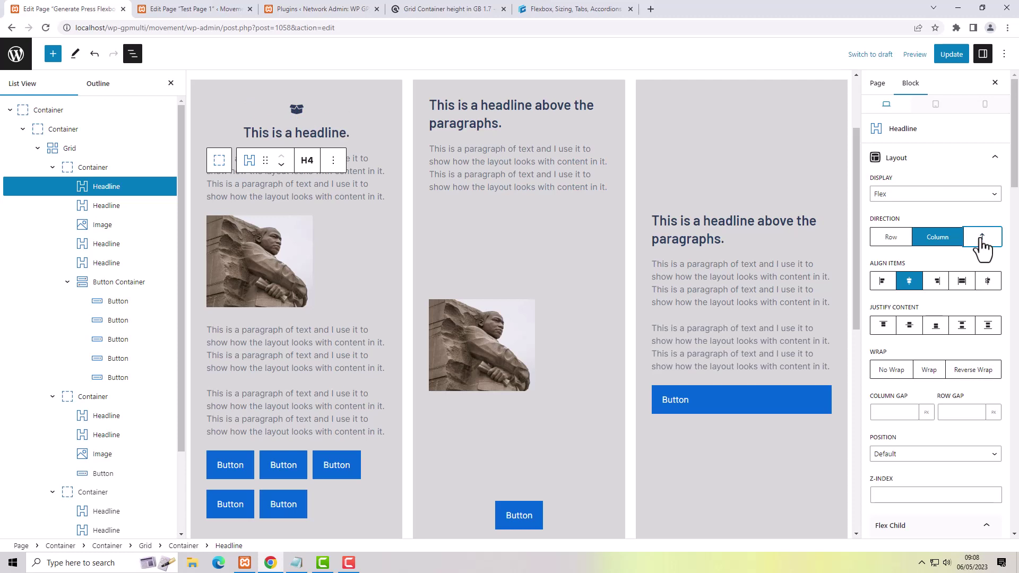
# - Reverse the heading's Column direction to place its icon below the text, and try end and start alignment before centering the items
pyautogui.click(982, 240)
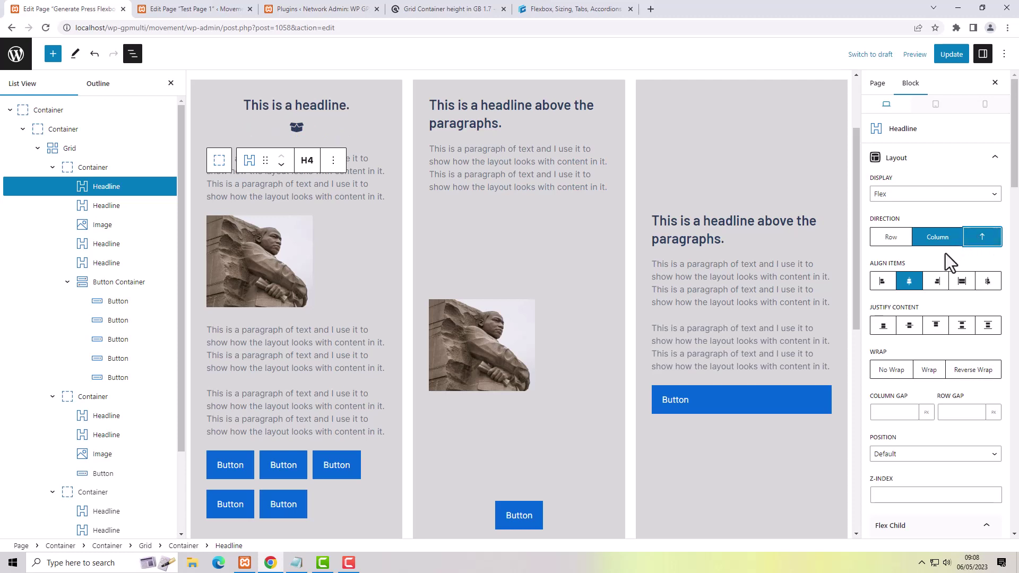
pyautogui.click(938, 282)
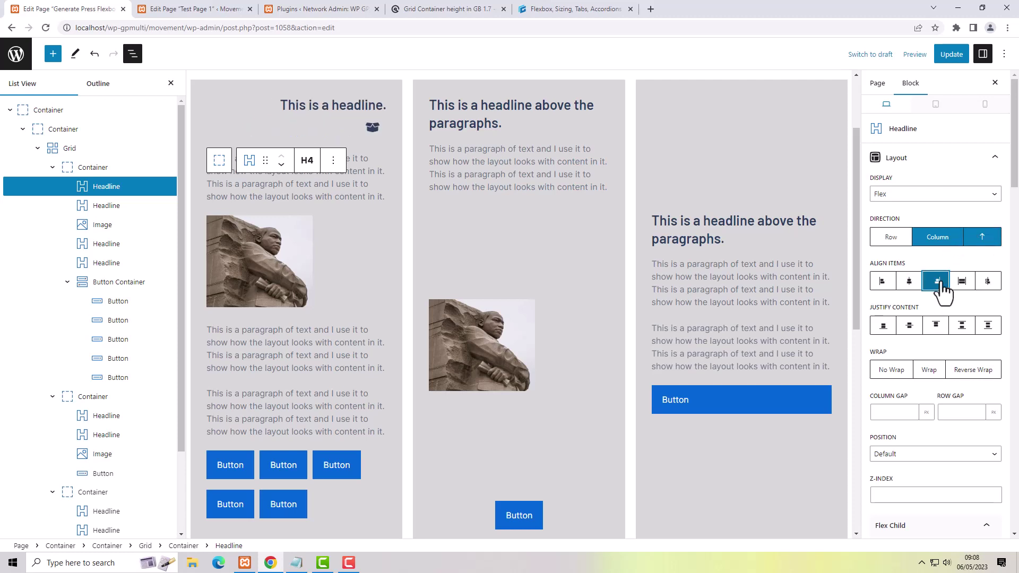
pyautogui.click(882, 281)
pyautogui.click(909, 284)
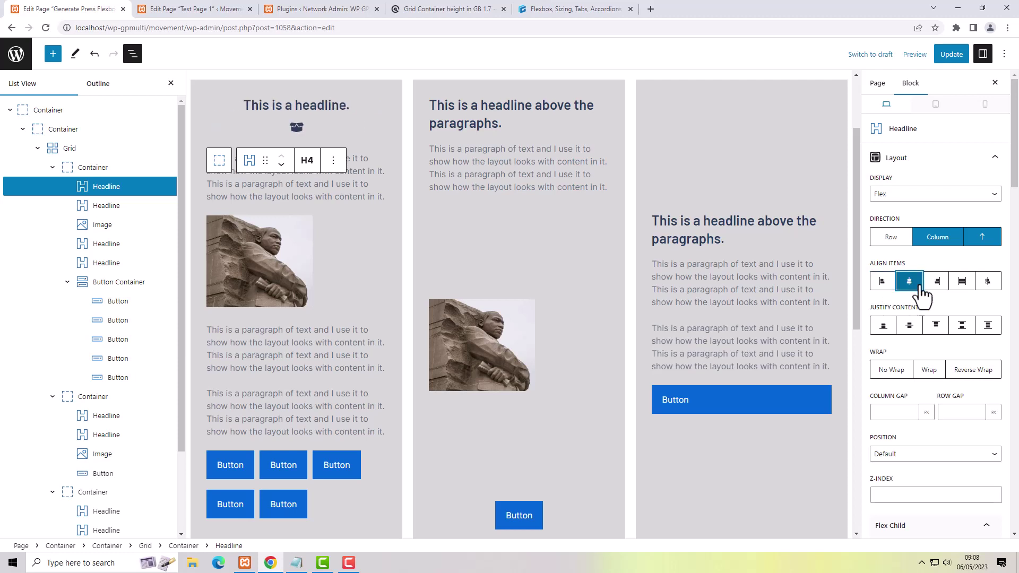
pyautogui.click(982, 238)
pyautogui.click(982, 239)
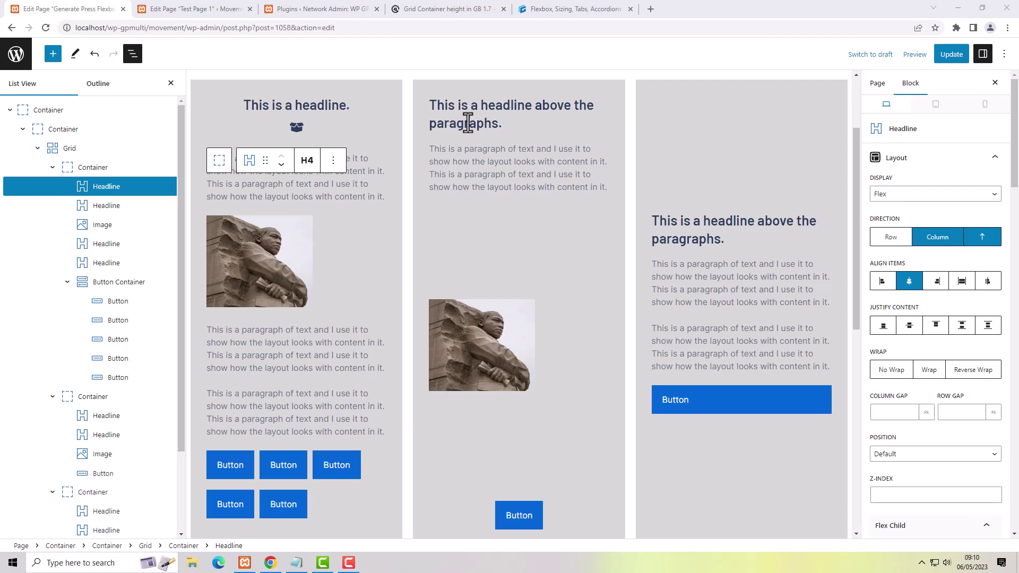
# - Select the second grid container and review its layout, spacing and sizing settings
pyautogui.click(446, 87)
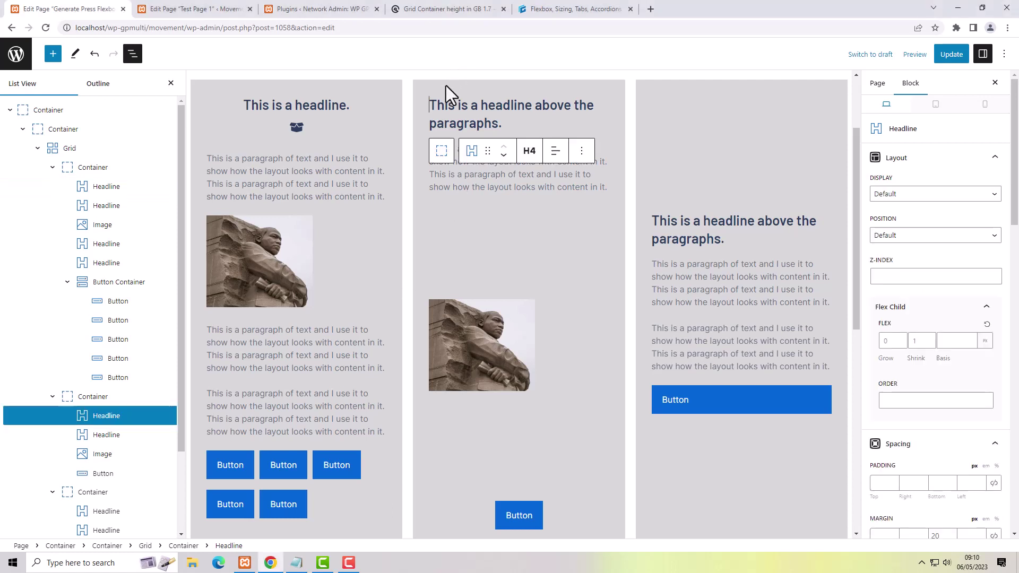
pyautogui.click(441, 155)
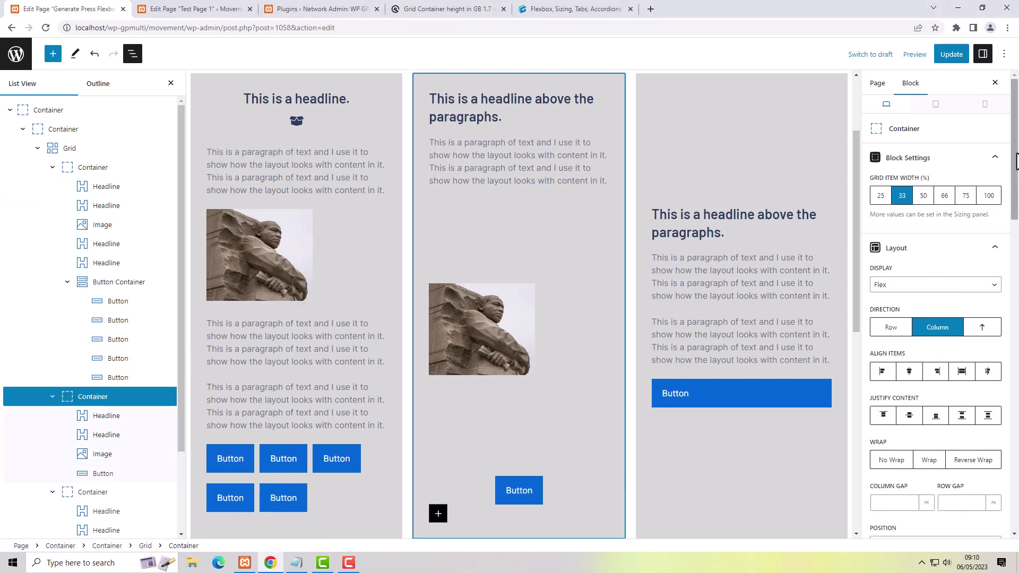
pyautogui.scroll(-1, 1014, 170)
pyautogui.moveTo(1014, 164); pyautogui.dragTo(1014, 183)
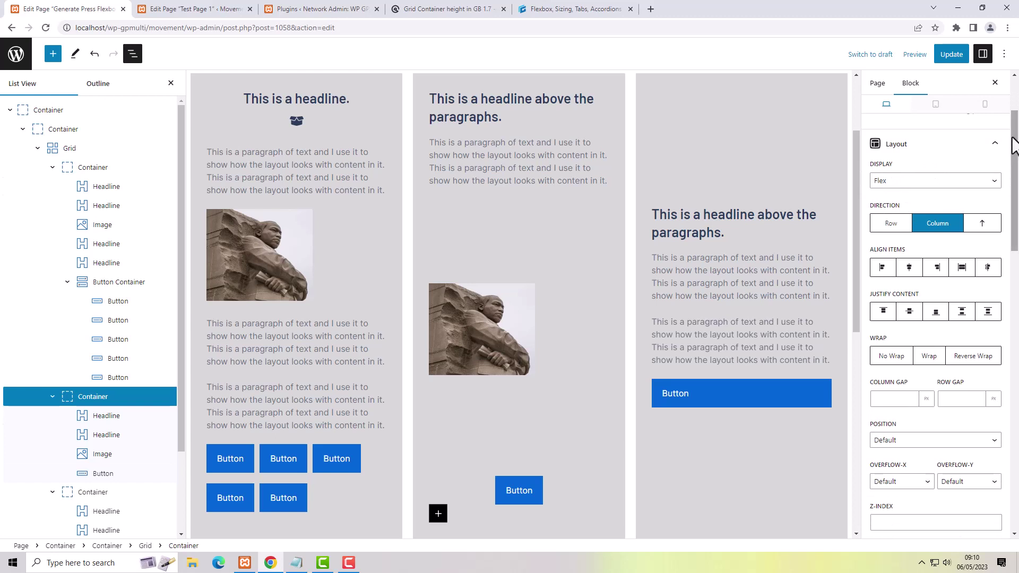
pyautogui.moveTo(1015, 159); pyautogui.dragTo(1017, 357)
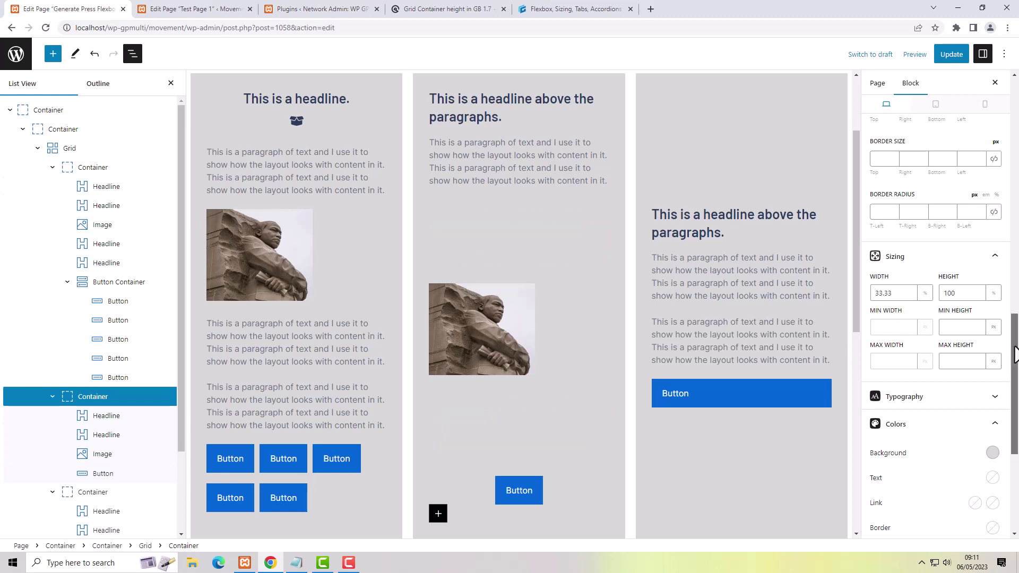
pyautogui.moveTo(1014, 355); pyautogui.dragTo(1014, 113)
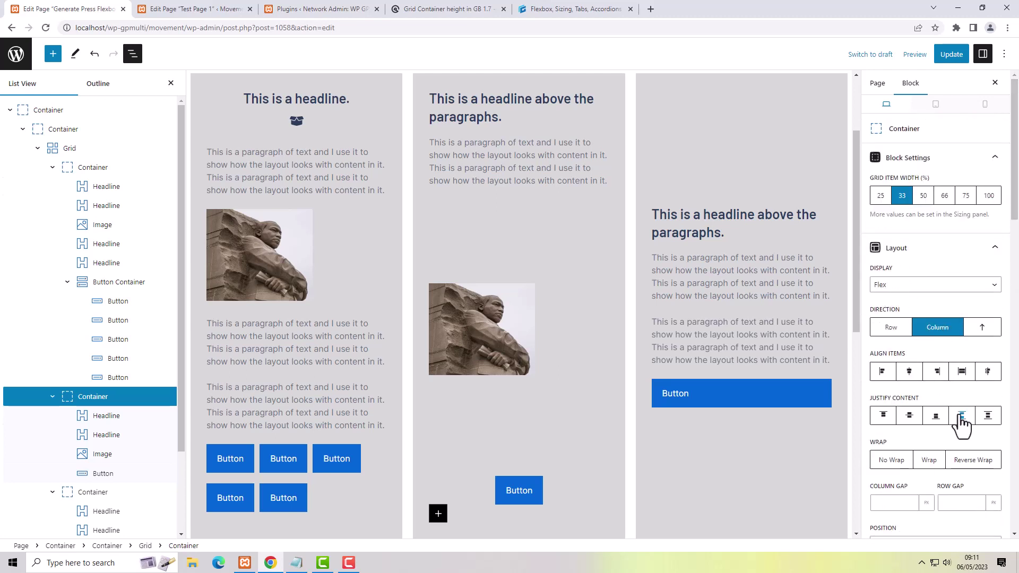
# - Clear the auto top margin from the image in the second container
pyautogui.click(464, 332)
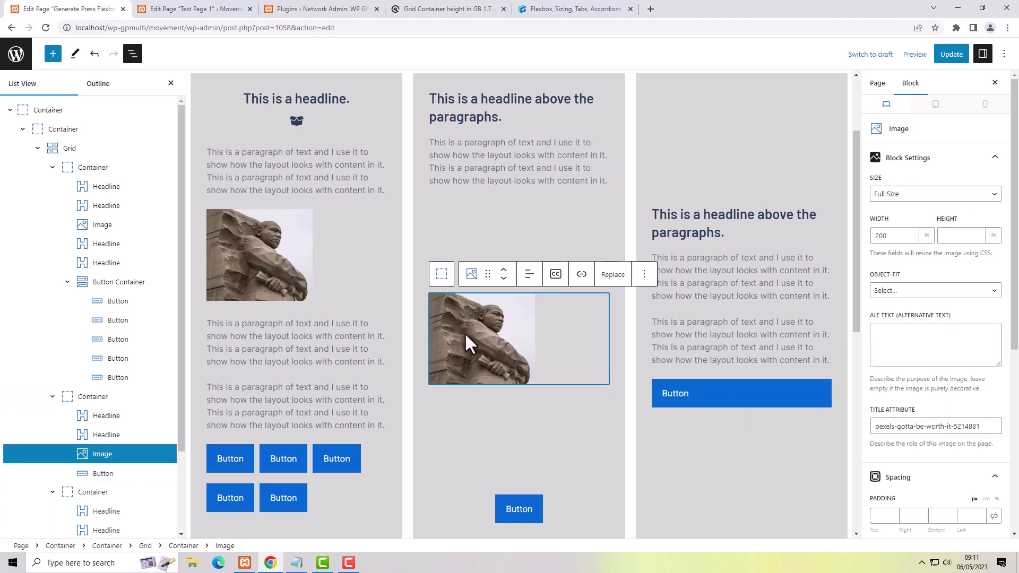
pyautogui.scroll(-1, 963, 365)
pyautogui.scroll(-5, 963, 364)
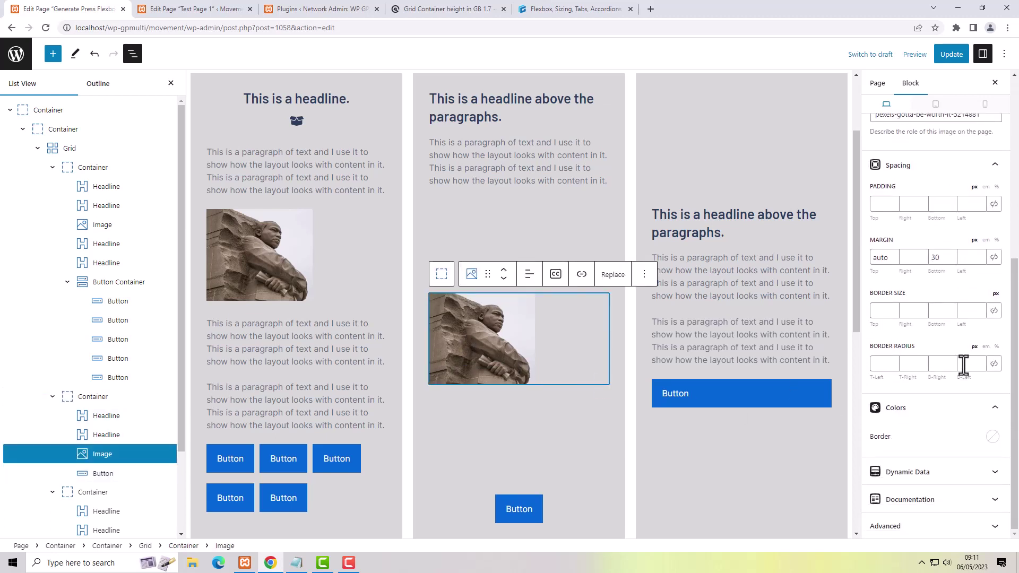
pyautogui.doubleClick(881, 257)
pyautogui.press('BackSpace')
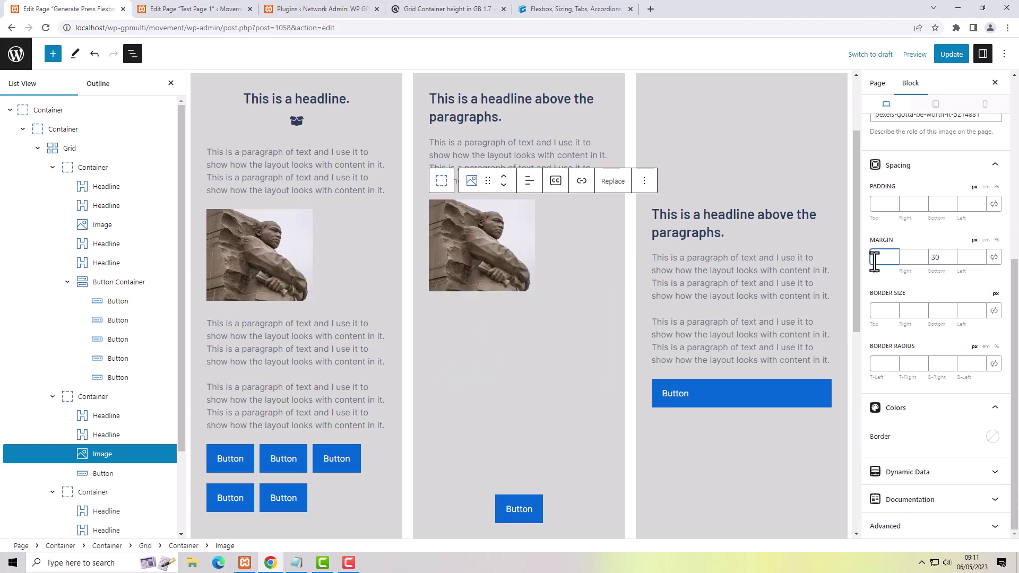
# - Clear the auto right, top and left margins from the second container's button
pyautogui.click(519, 506)
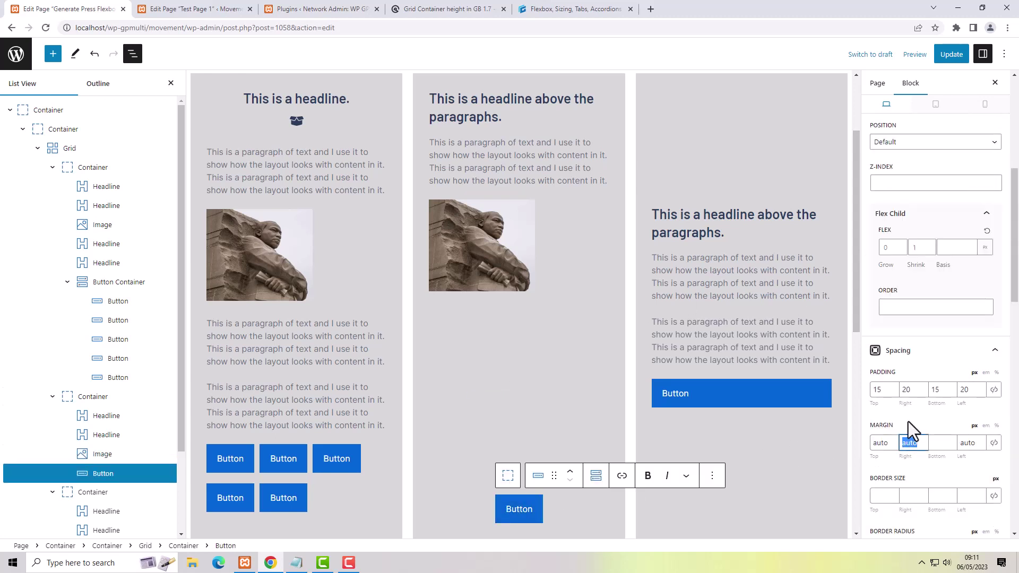
pyautogui.press('BackSpace')
pyautogui.click(882, 444)
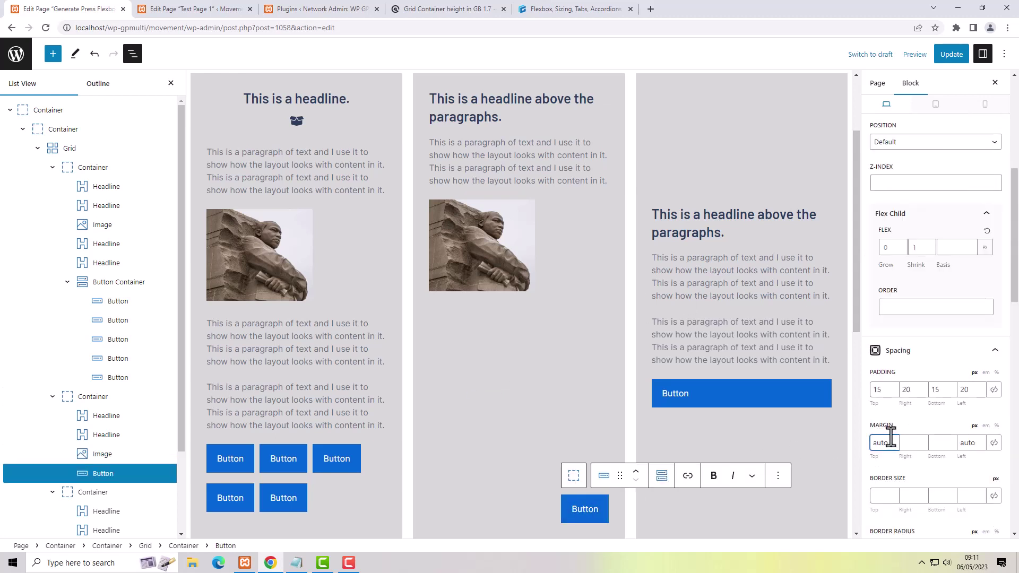
pyautogui.doubleClick(886, 441)
pyautogui.press('BackSpace')
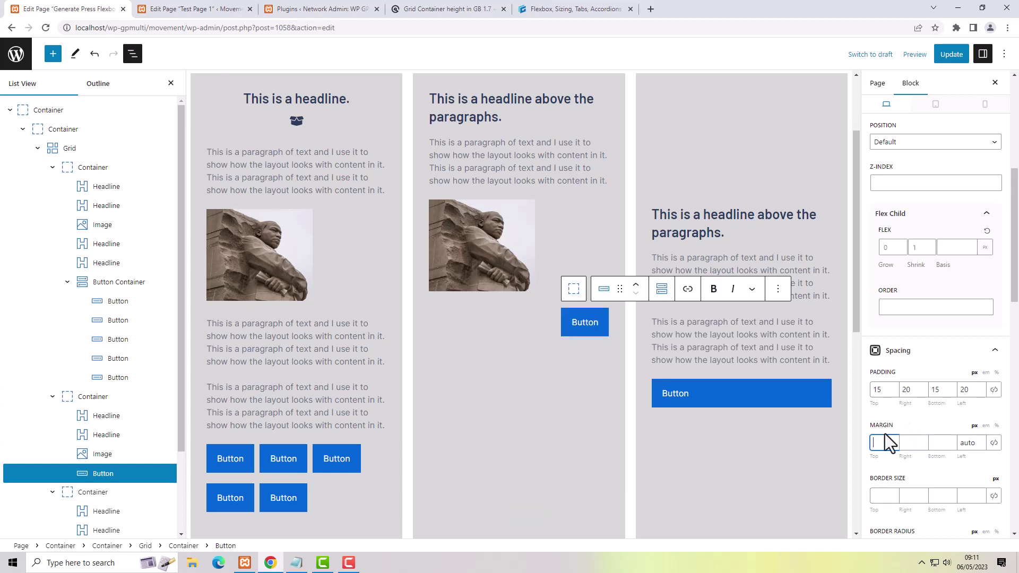
pyautogui.click(973, 444)
pyautogui.doubleClick(973, 444)
pyautogui.press('BackSpace')
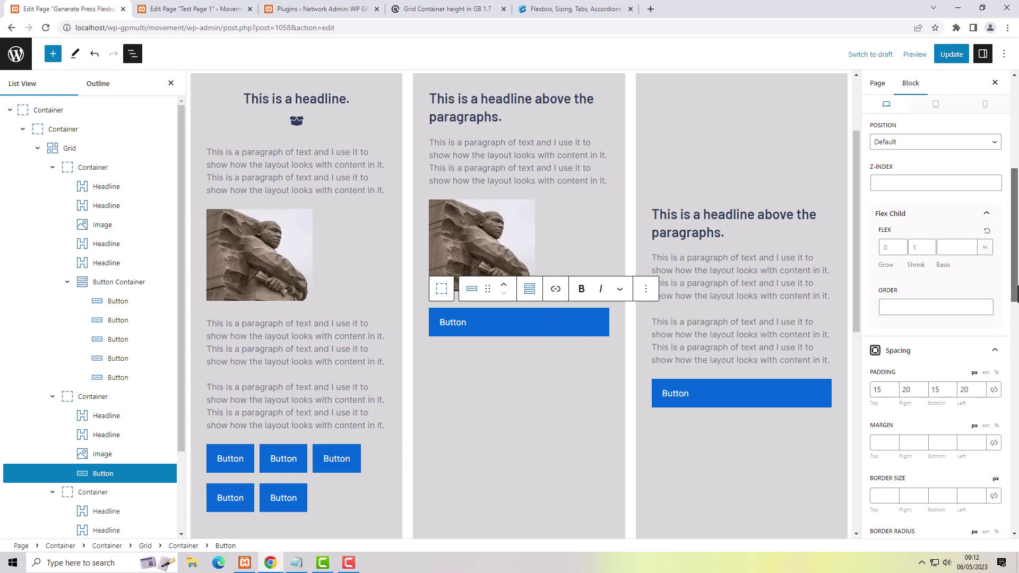
# - Set the second container's Justify Content to Space Between, comparing it with Center, and try the Row direction before restoring Column
pyautogui.scroll(4, 1016, 223)
pyautogui.scroll(2, 1017, 223)
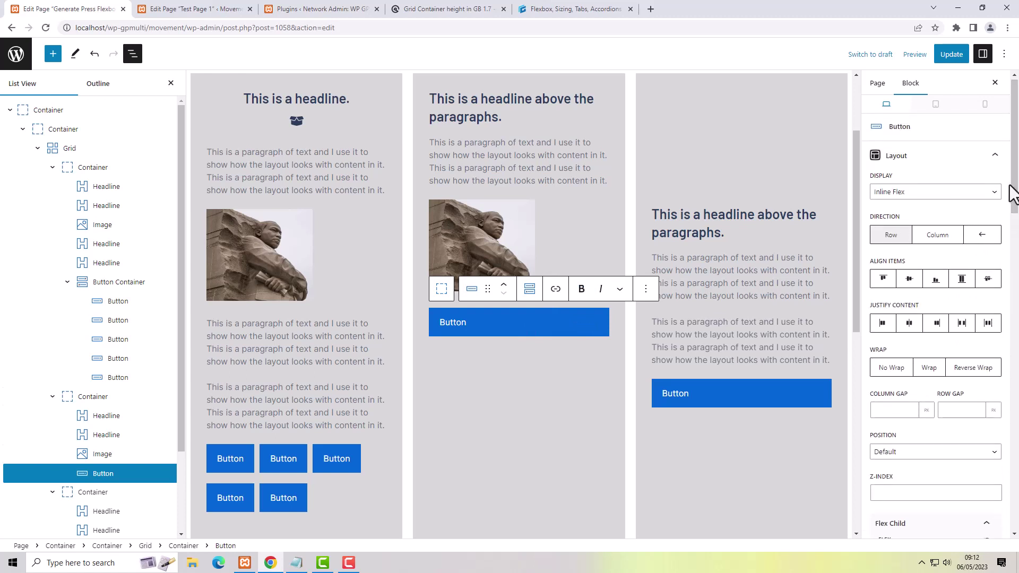
pyautogui.press('Escape')
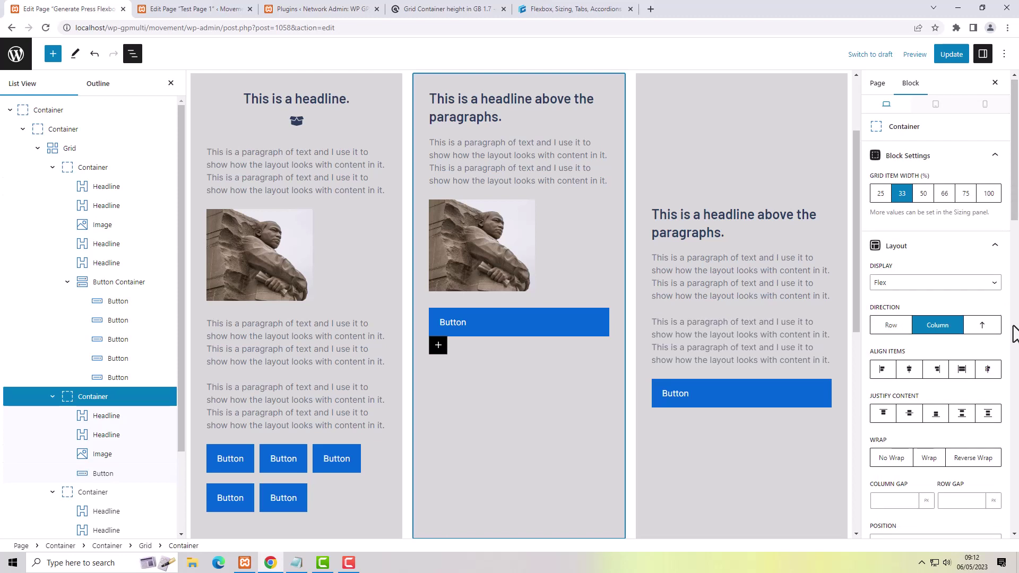
pyautogui.click(962, 414)
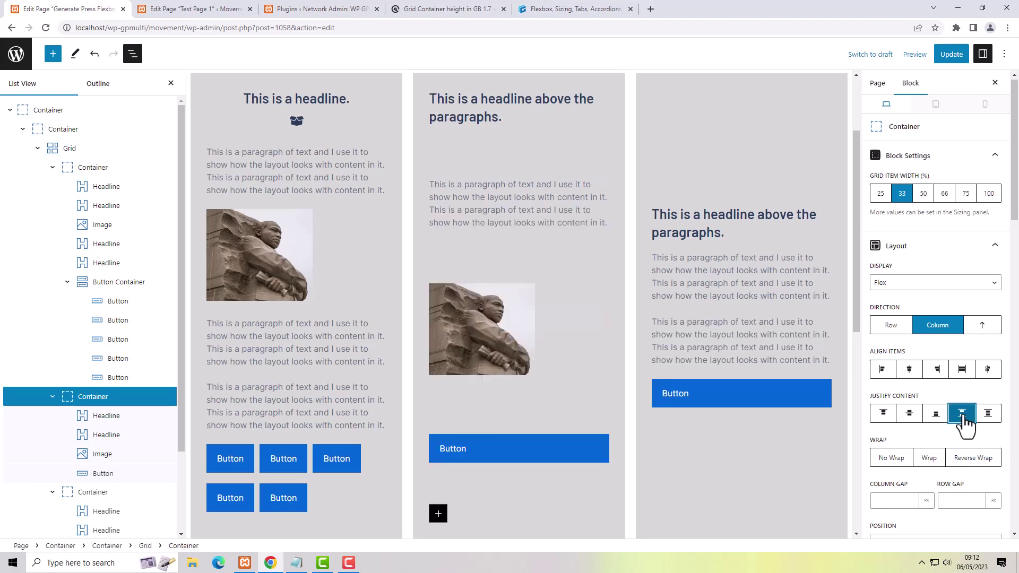
pyautogui.click(908, 417)
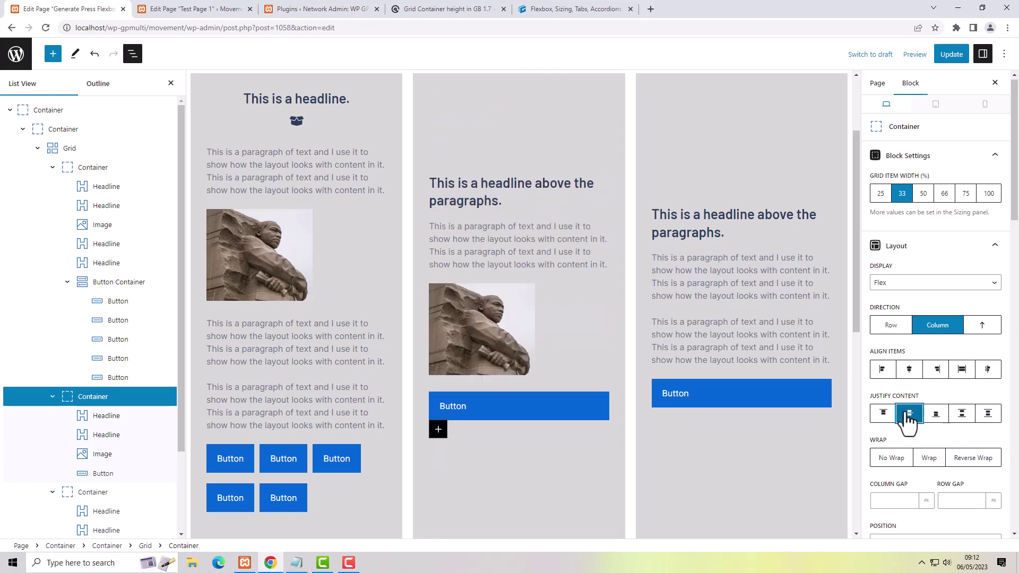
pyautogui.click(965, 418)
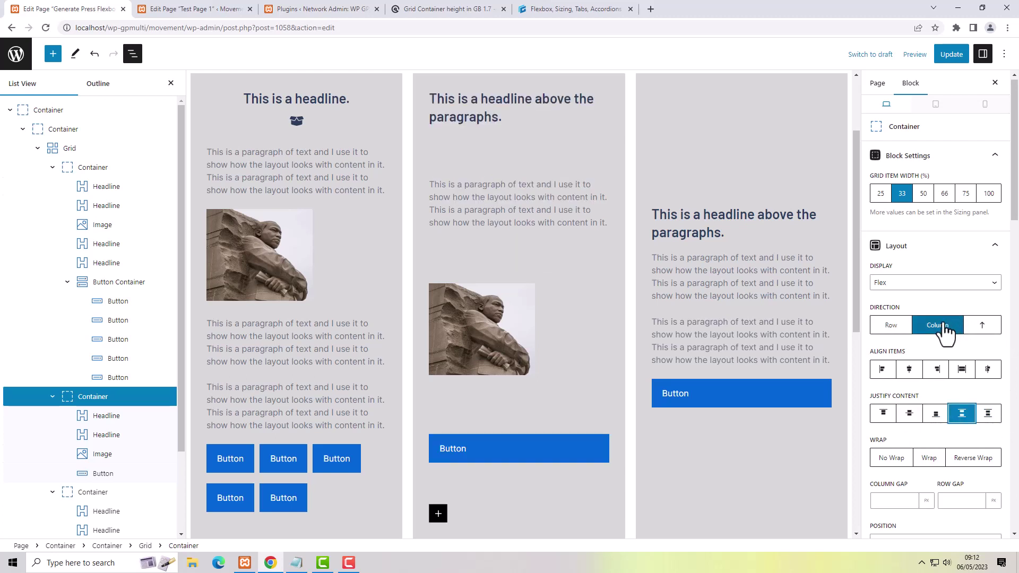
pyautogui.click(896, 328)
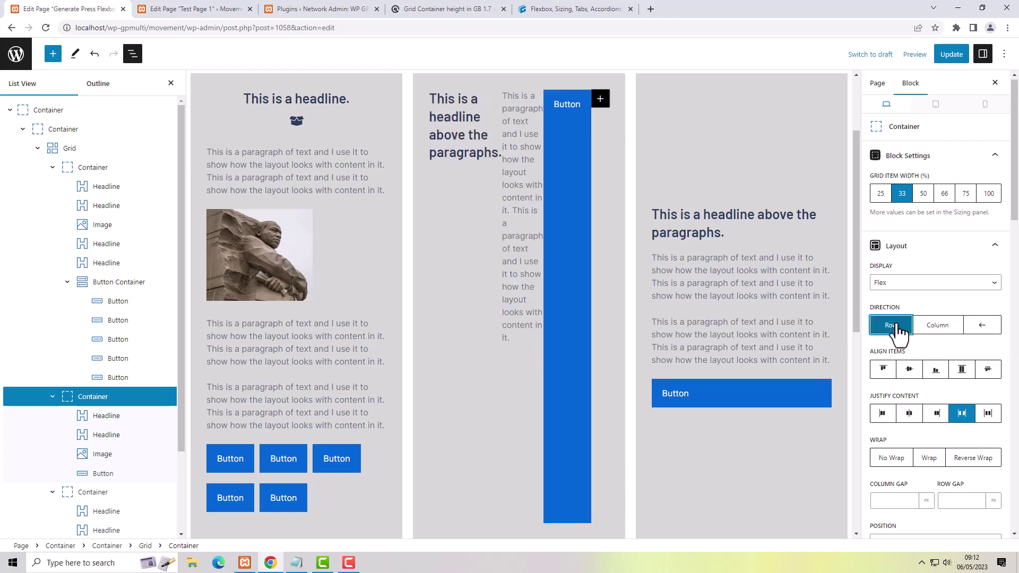
pyautogui.click(930, 333)
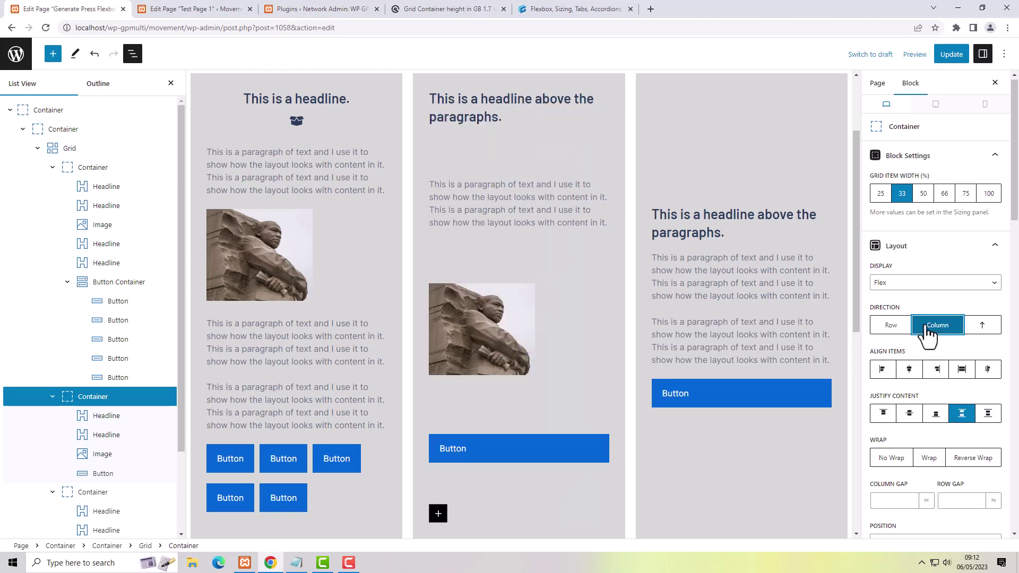
# - Center the second container's button by setting its right and left margins to auto
pyautogui.click(531, 435)
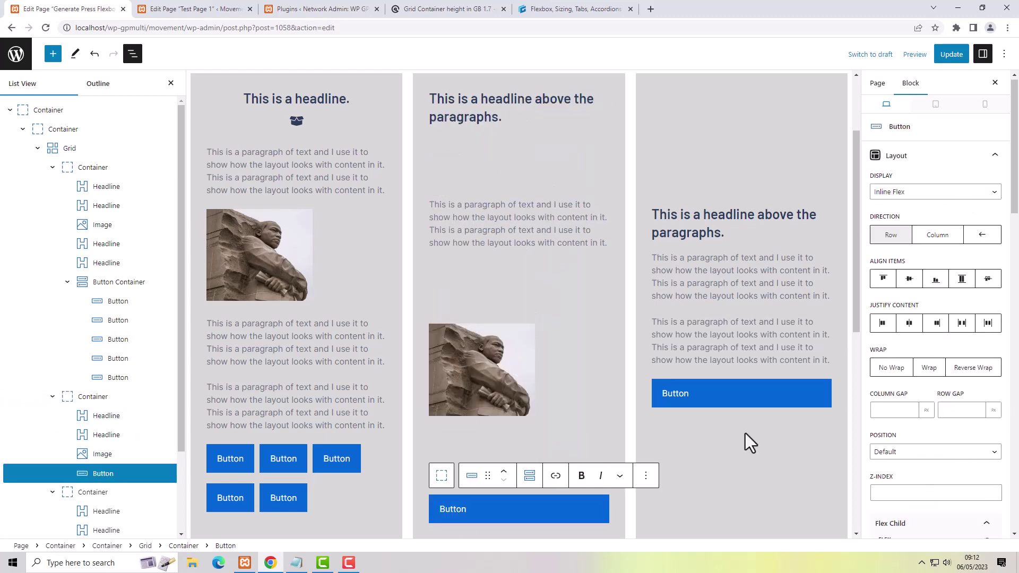
pyautogui.scroll(-8, 931, 377)
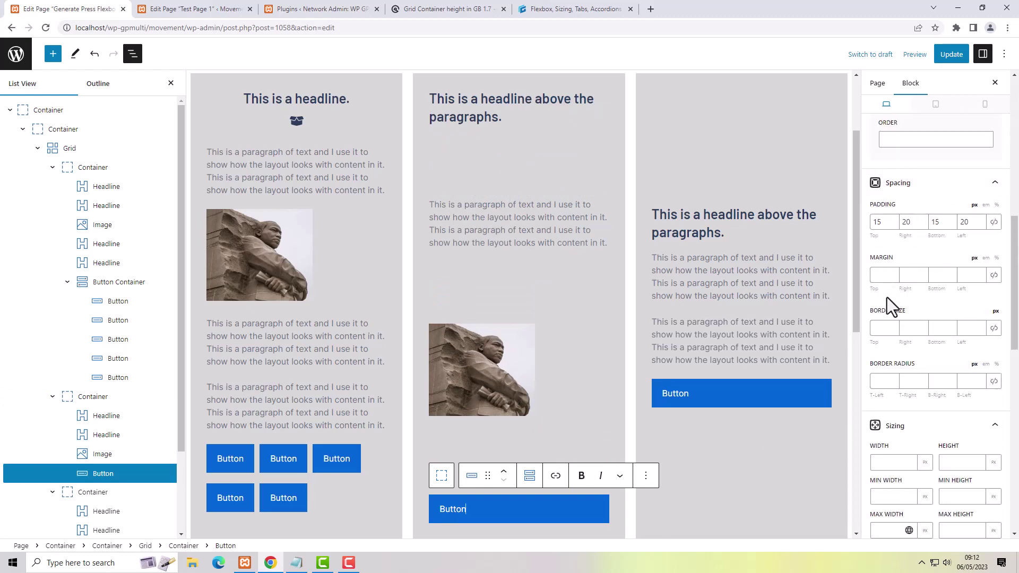
pyautogui.click(914, 275)
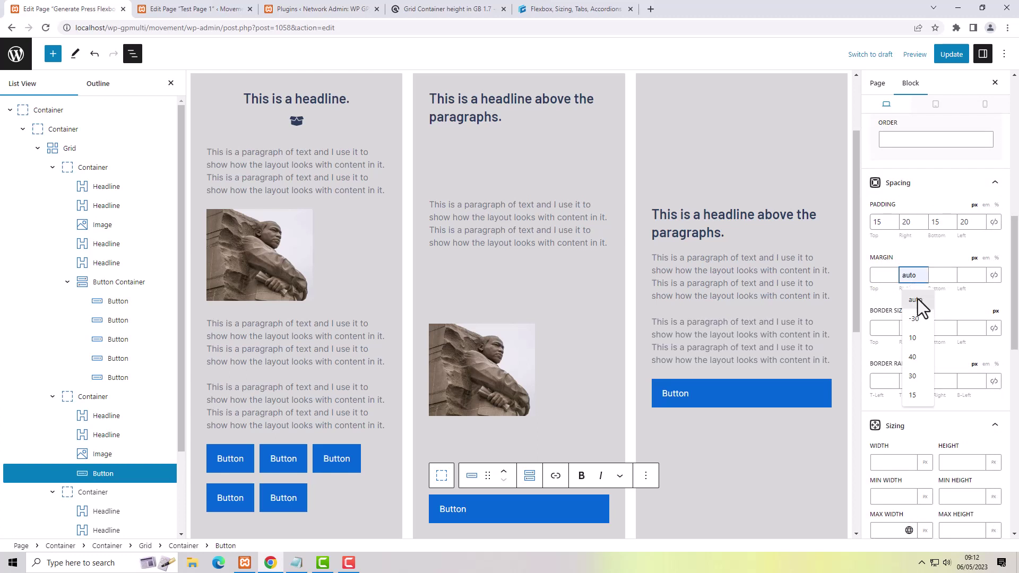
pyautogui.click(914, 299)
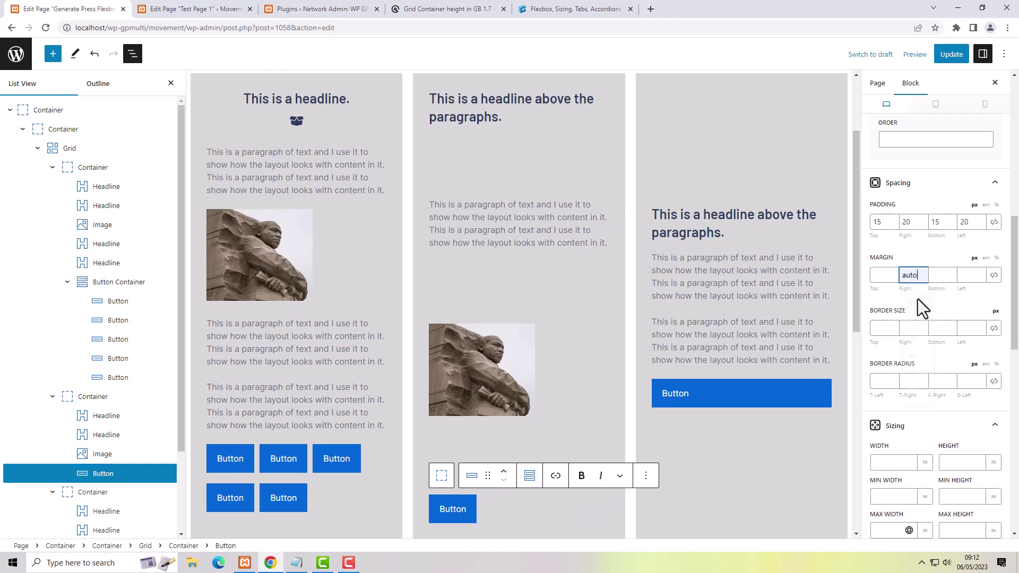
pyautogui.click(967, 274)
pyautogui.click(967, 299)
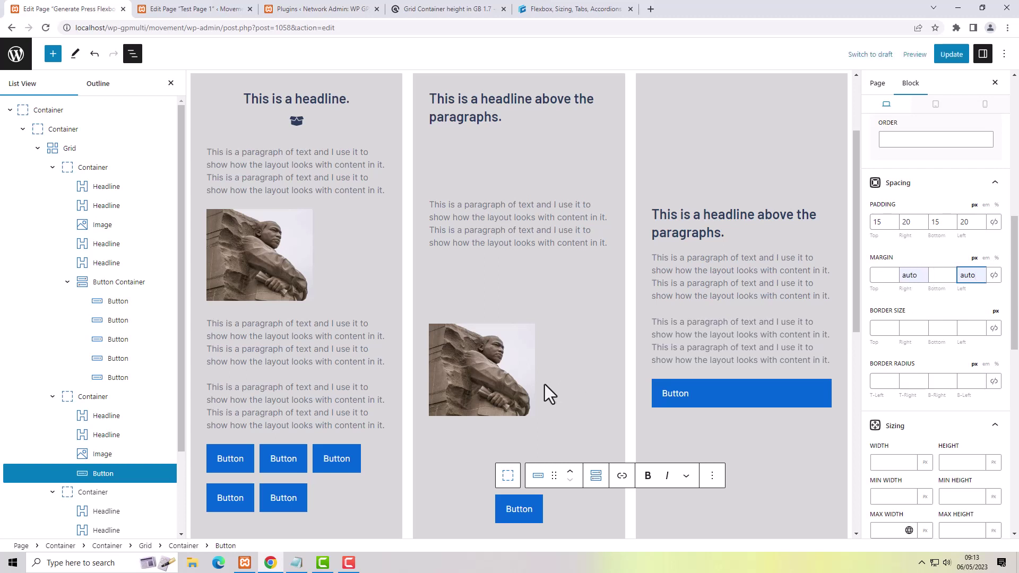
# - Try No Wrap on the Button Container in the first grid container and restore Wrap
pyautogui.click(226, 460)
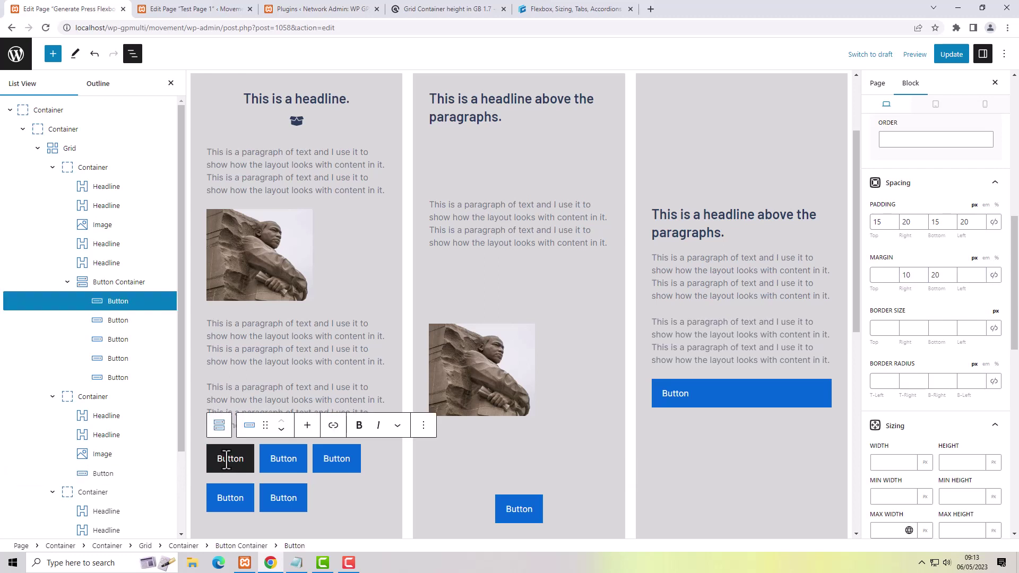
pyautogui.click(83, 287)
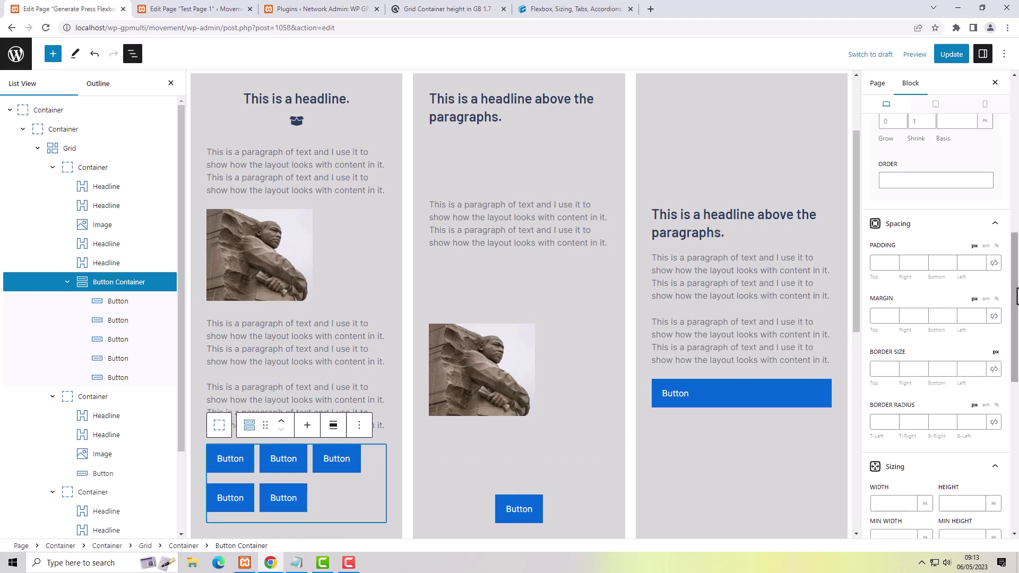
pyautogui.scroll(1, 1016, 255)
pyautogui.scroll(6, 1017, 256)
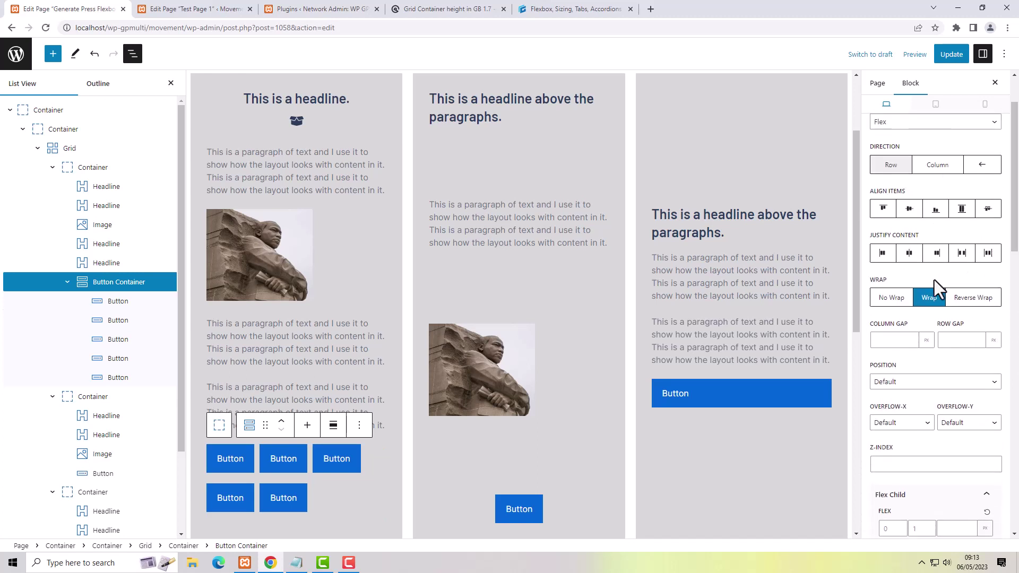
pyautogui.click(887, 297)
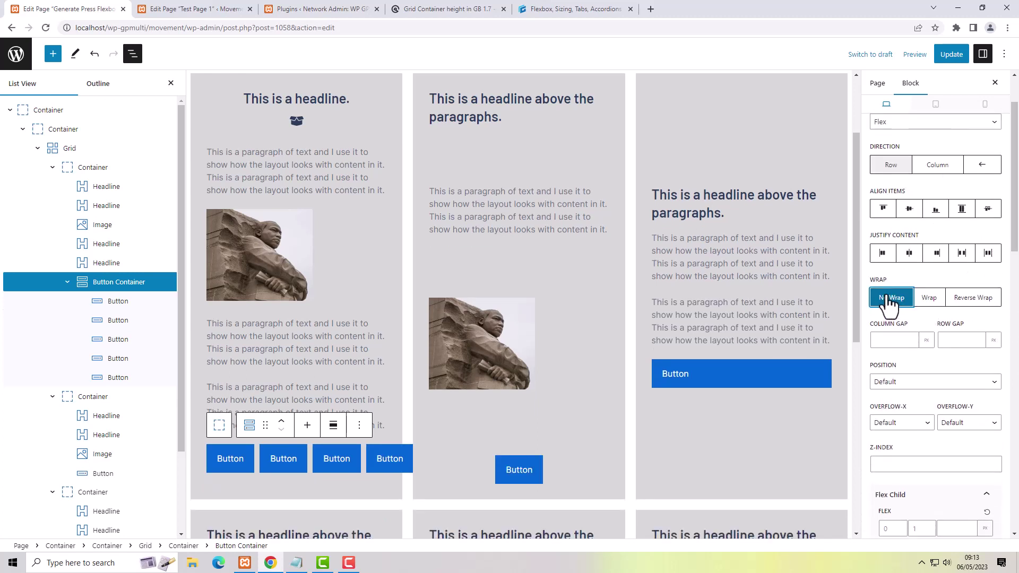
pyautogui.click(929, 297)
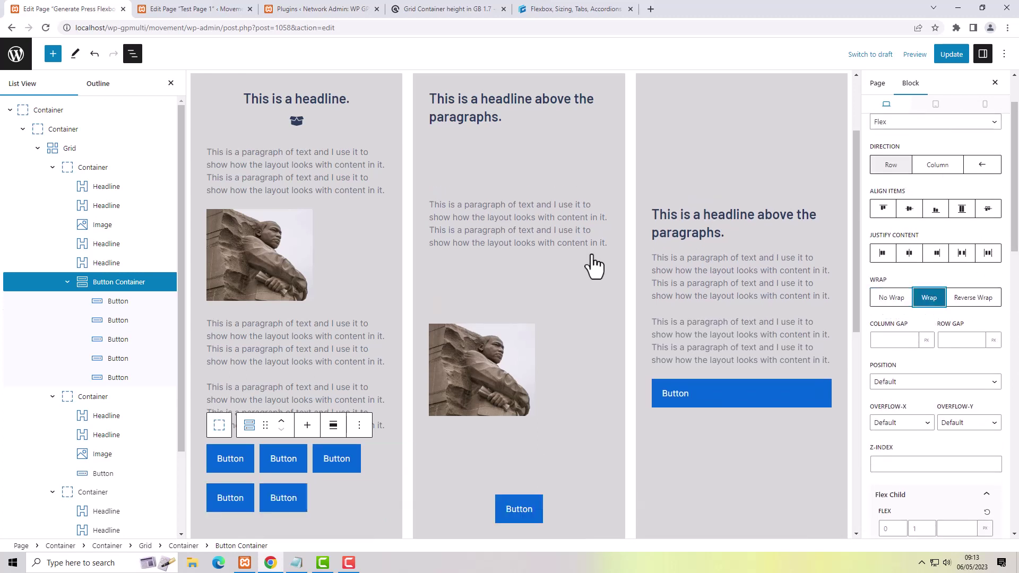